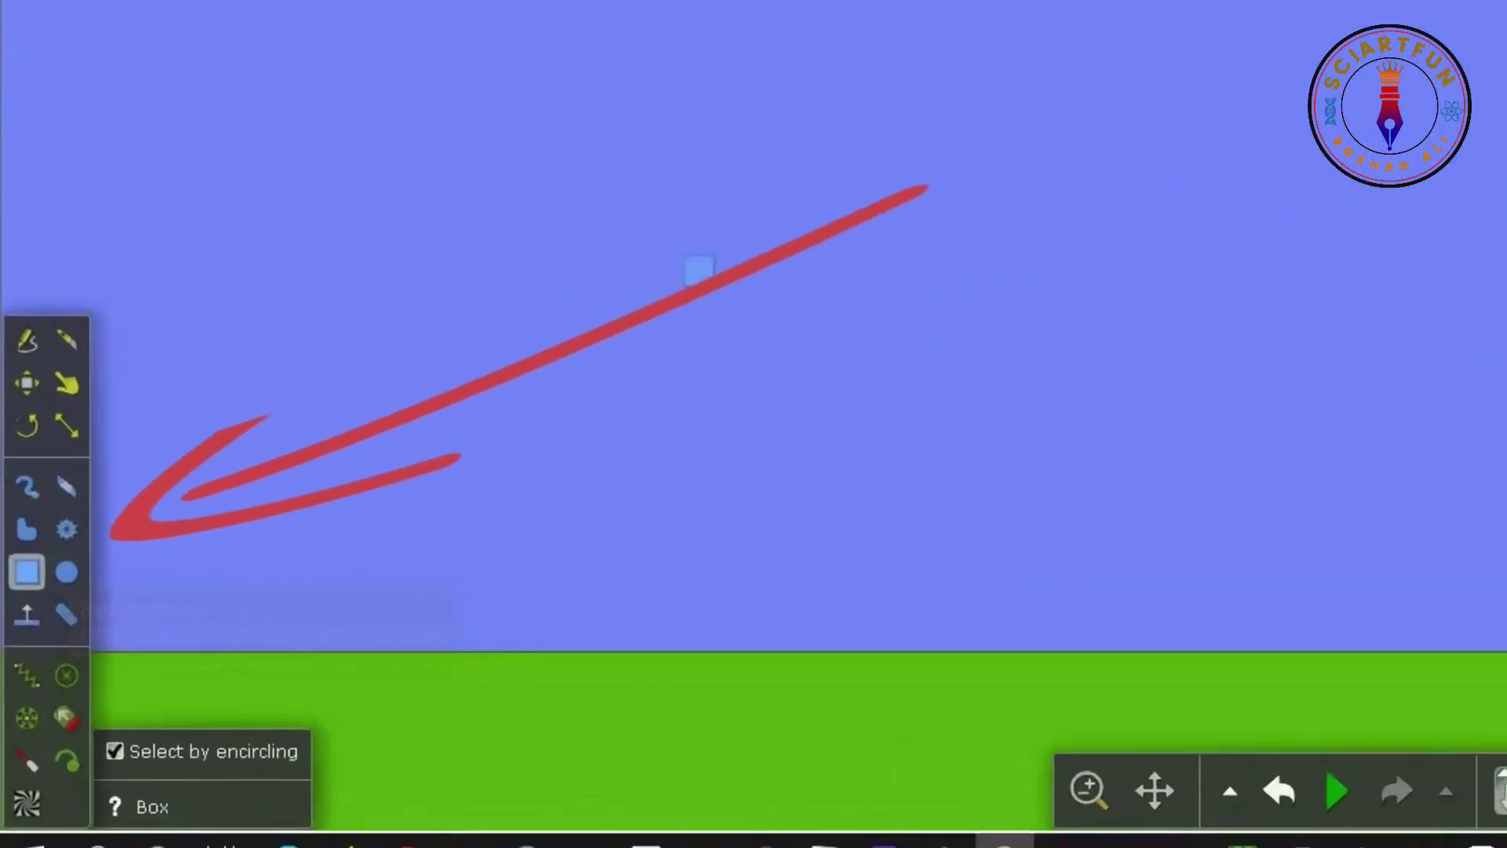
Draw a box about 0.96 m by 0.69 m in the sky above the ground.
{"action": "mouse_move", "coordinate": [1030, 122]}
{"action": "left_mouse_down"}
{"action": "mouse_move", "coordinate": [1214, 250]}
{"action": "mouse_move", "coordinate": [1219, 277]}
{"action": "left_mouse_up"}
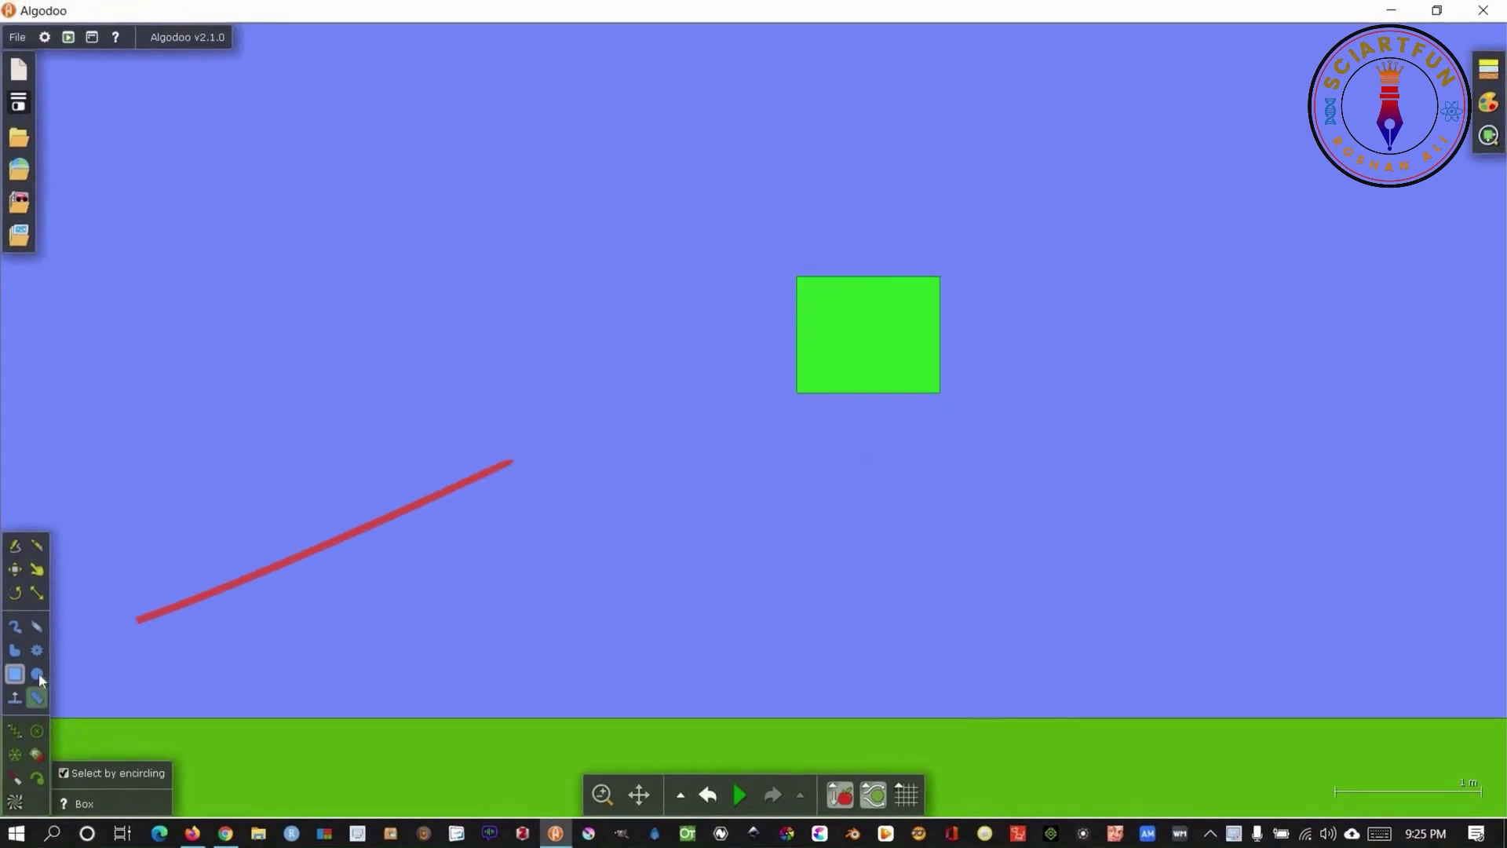
Draw a large circle left of the box and give both the circle and the box centre axles.
{"action": "left_click", "coordinate": [37, 673]}
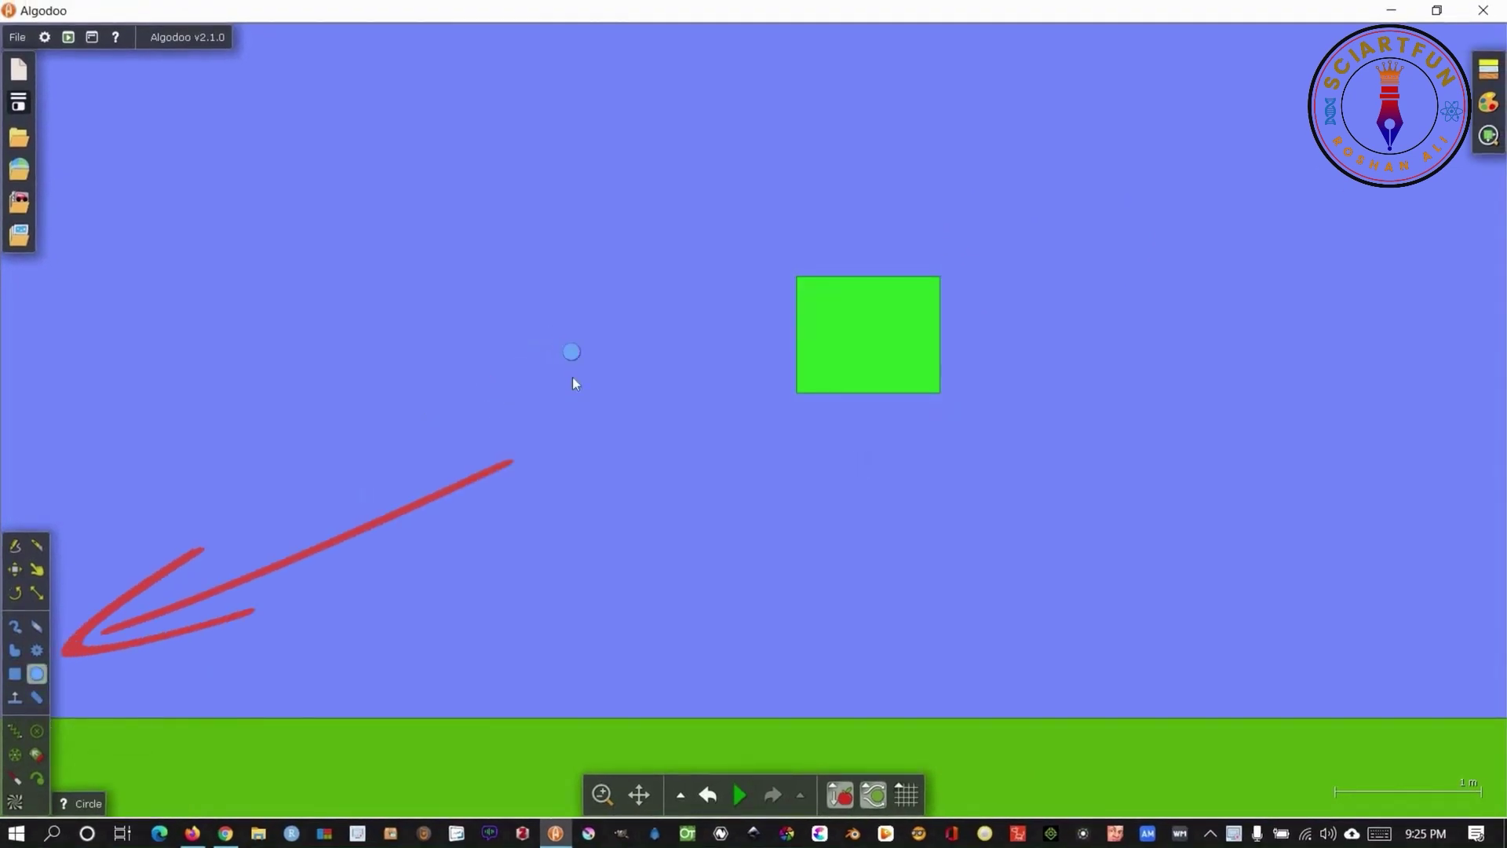
{"action": "left_click_drag", "start_coordinate": [550, 326], "coordinate": [589, 391]}
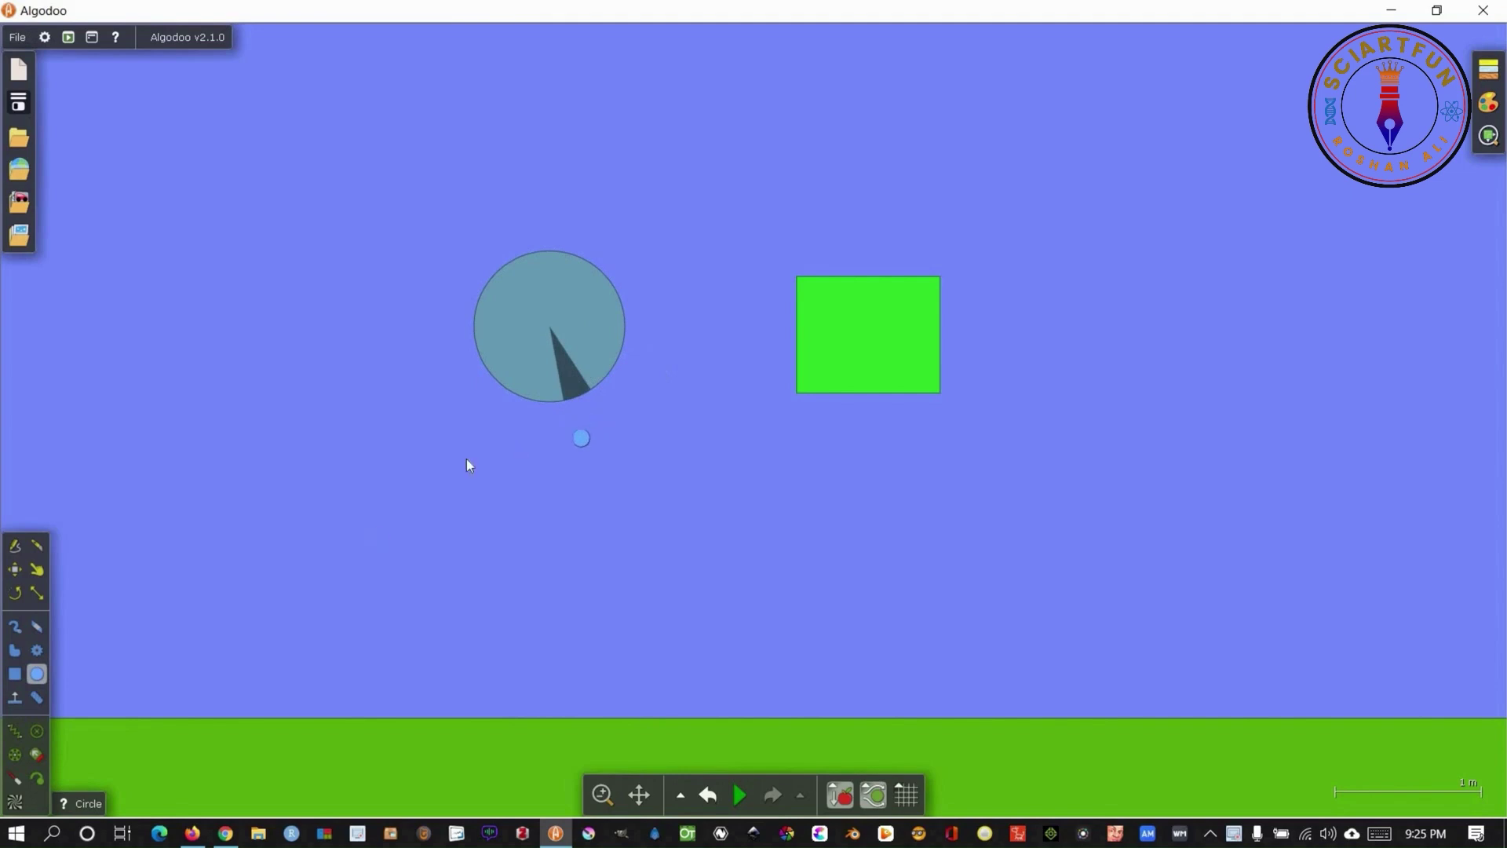
{"action": "right_click", "coordinate": [539, 347]}
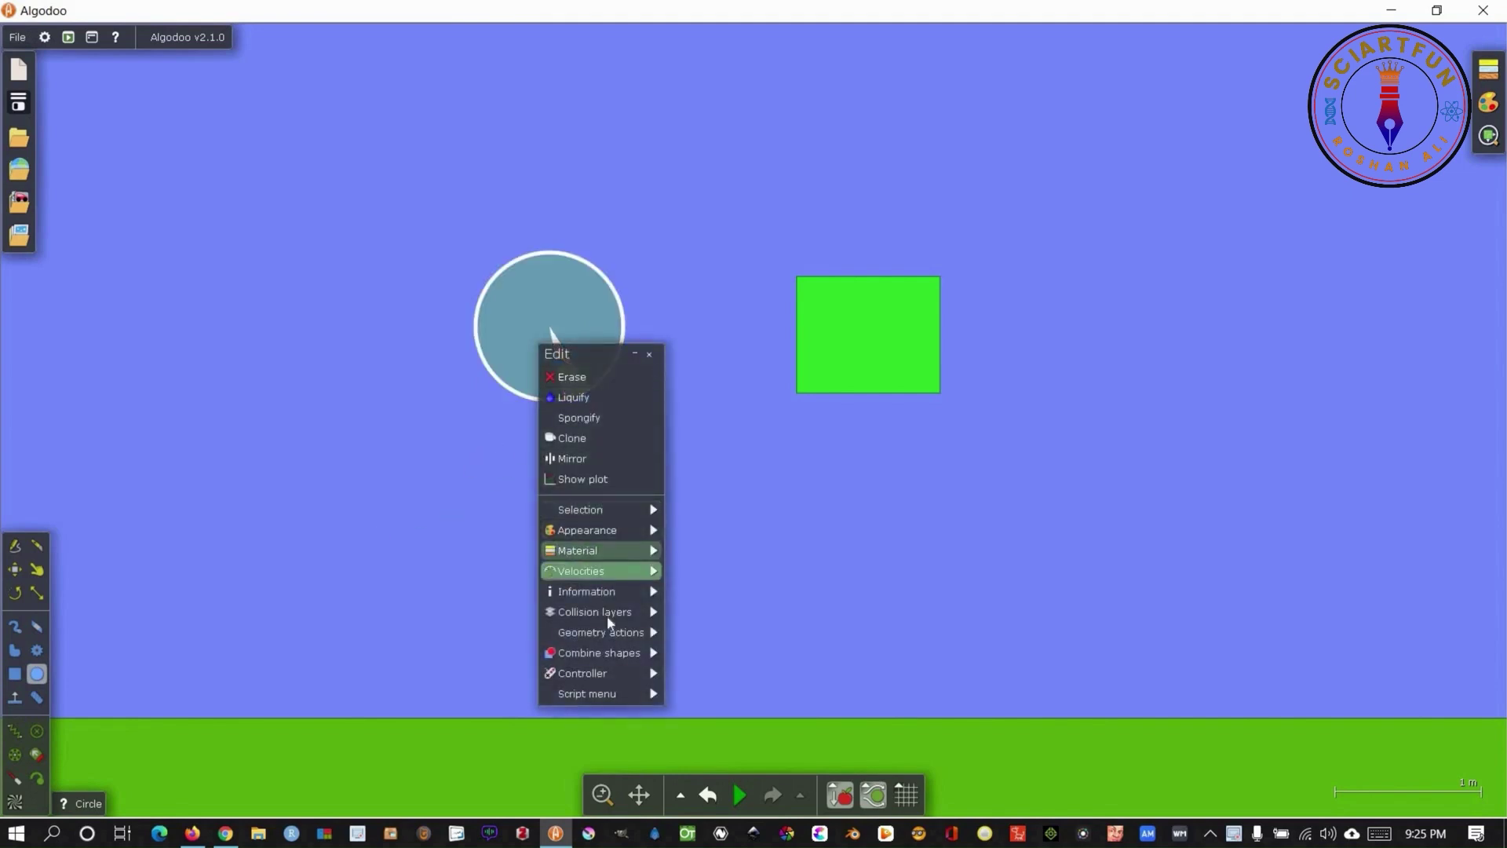
{"action": "mouse_move", "coordinate": [633, 631]}
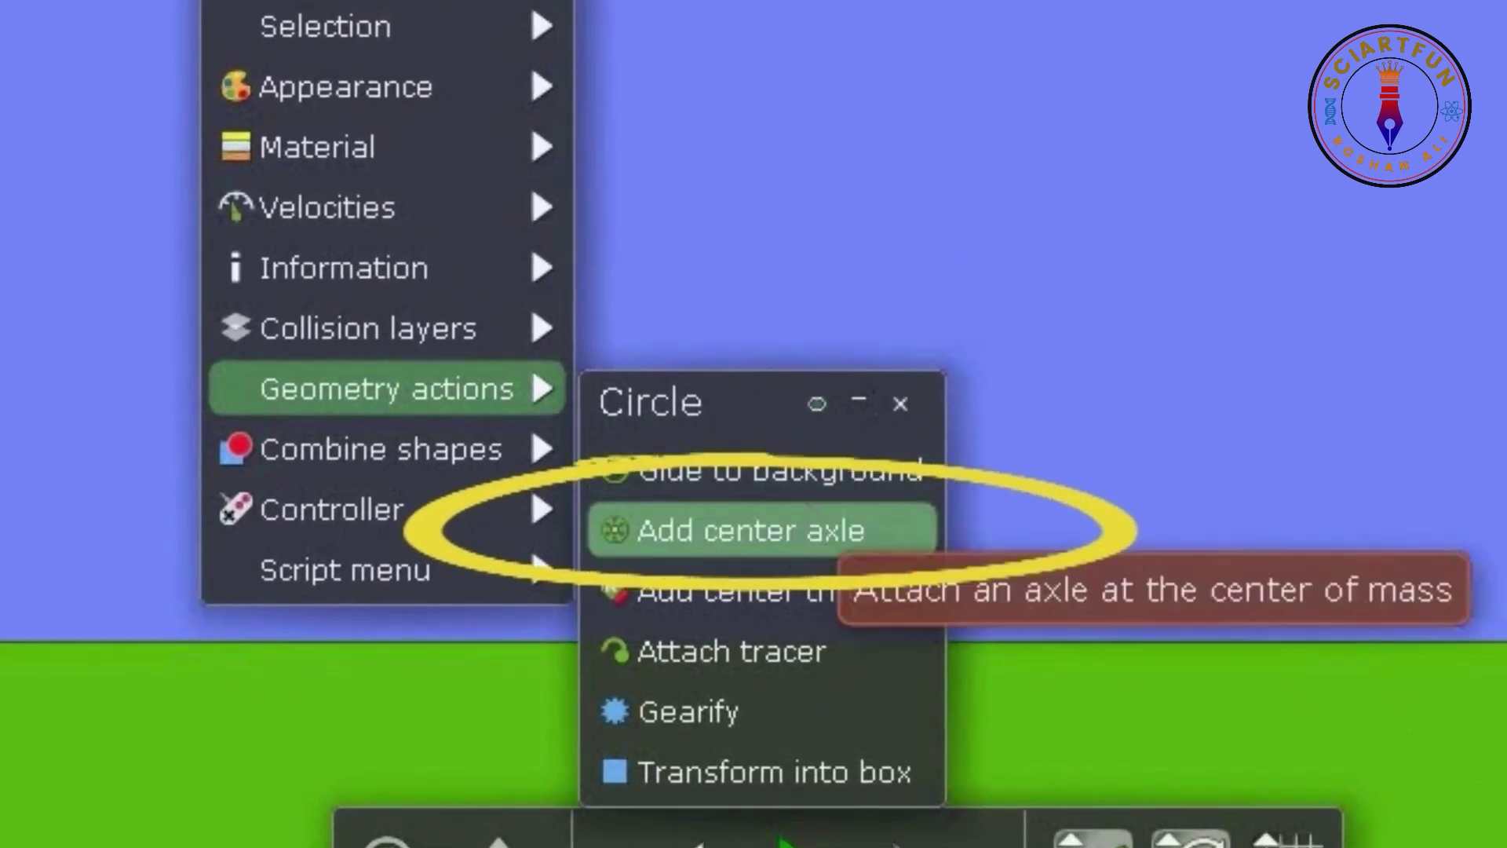
{"action": "left_click", "coordinate": [751, 531]}
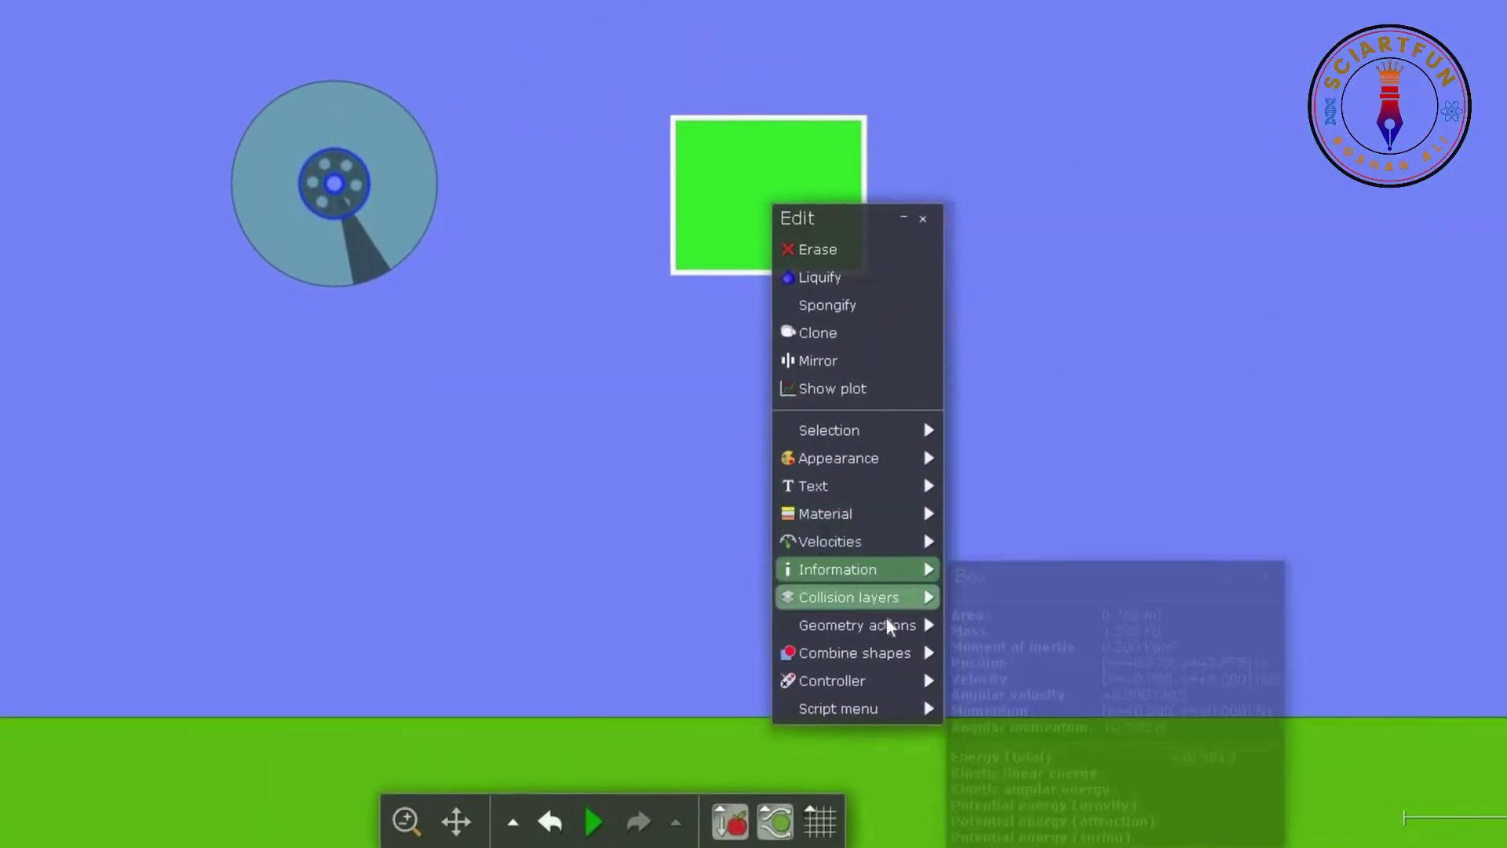
{"action": "mouse_move", "coordinate": [962, 628]}
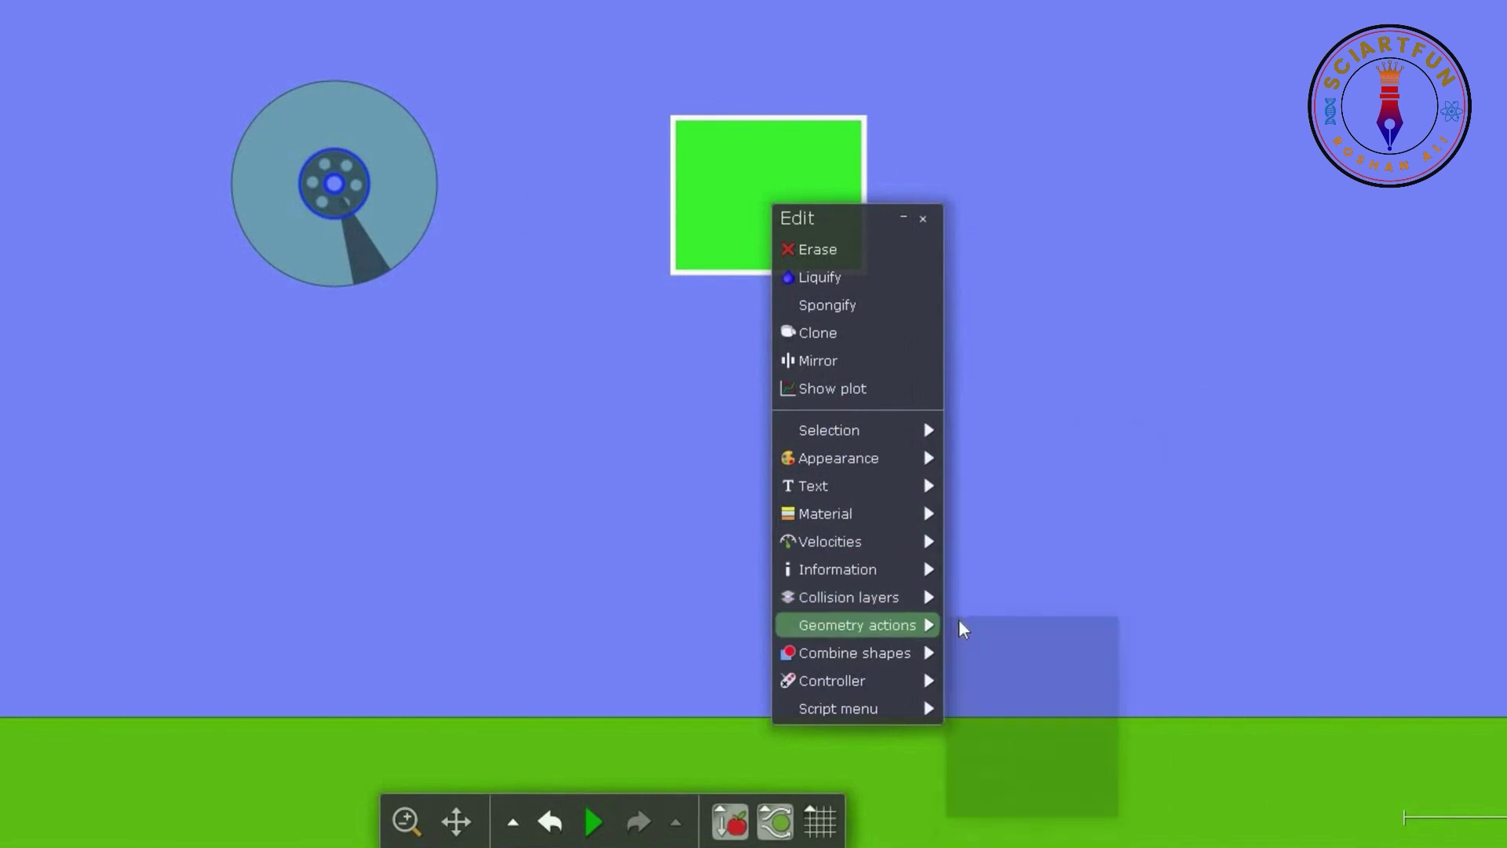
{"action": "left_click", "coordinate": [1006, 694]}
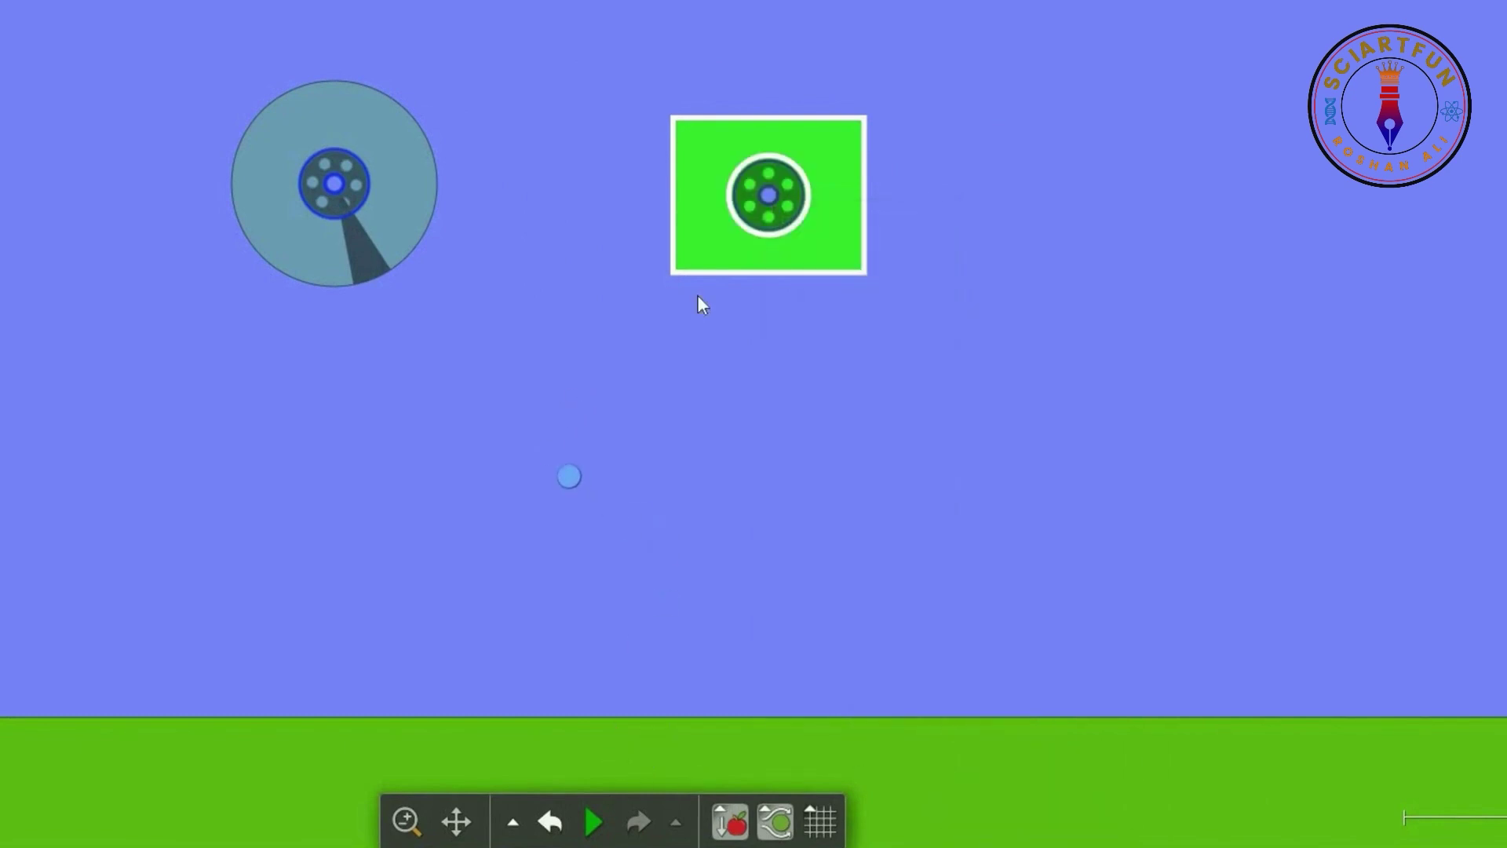
Open the green box's Script menu, then run the simulation with gravity turned off.
{"action": "left_click", "coordinate": [744, 344]}
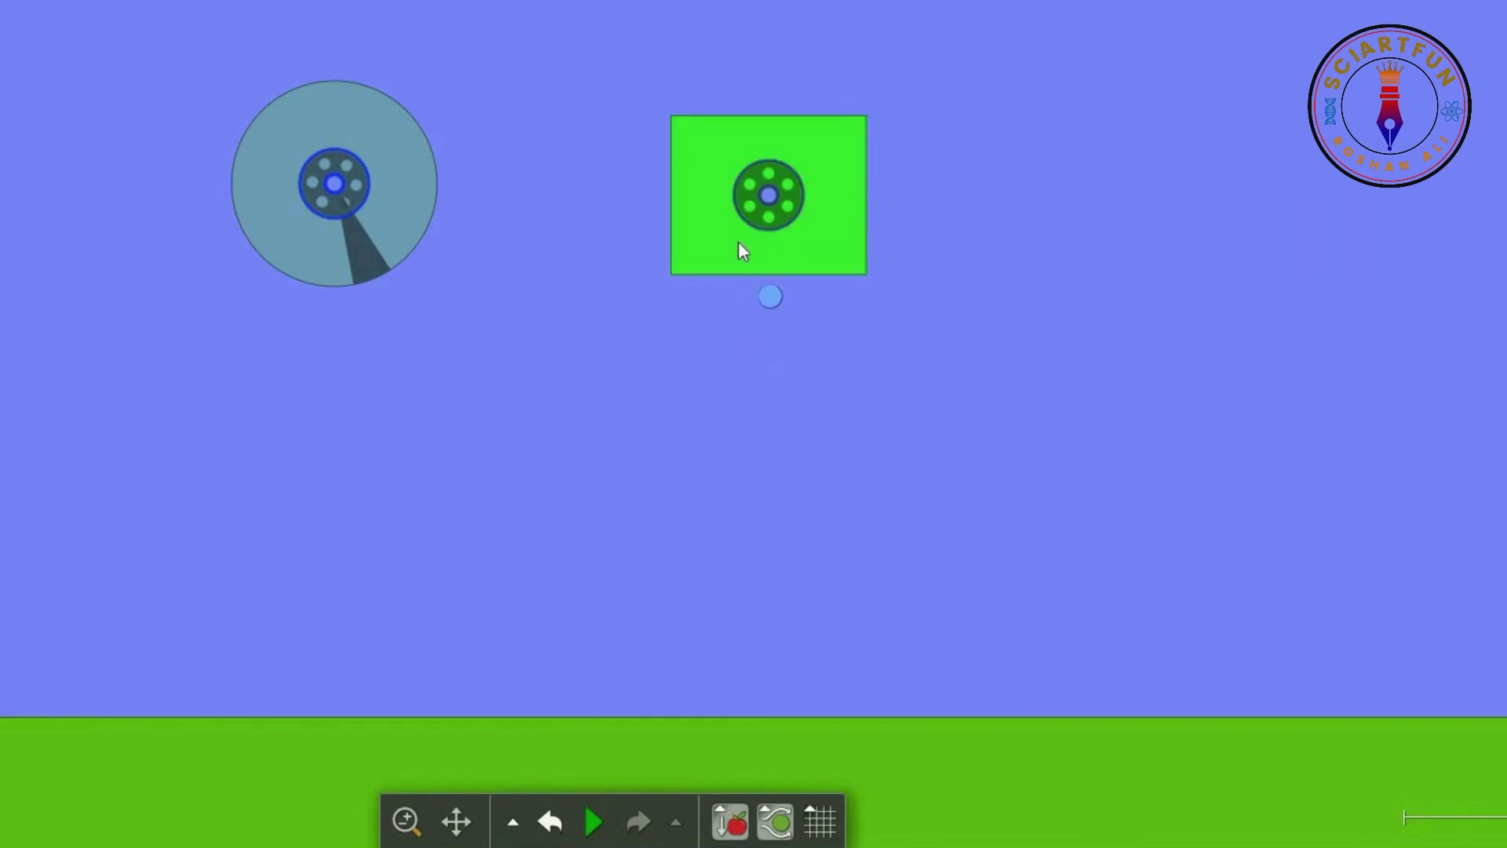
{"action": "right_click", "coordinate": [739, 243]}
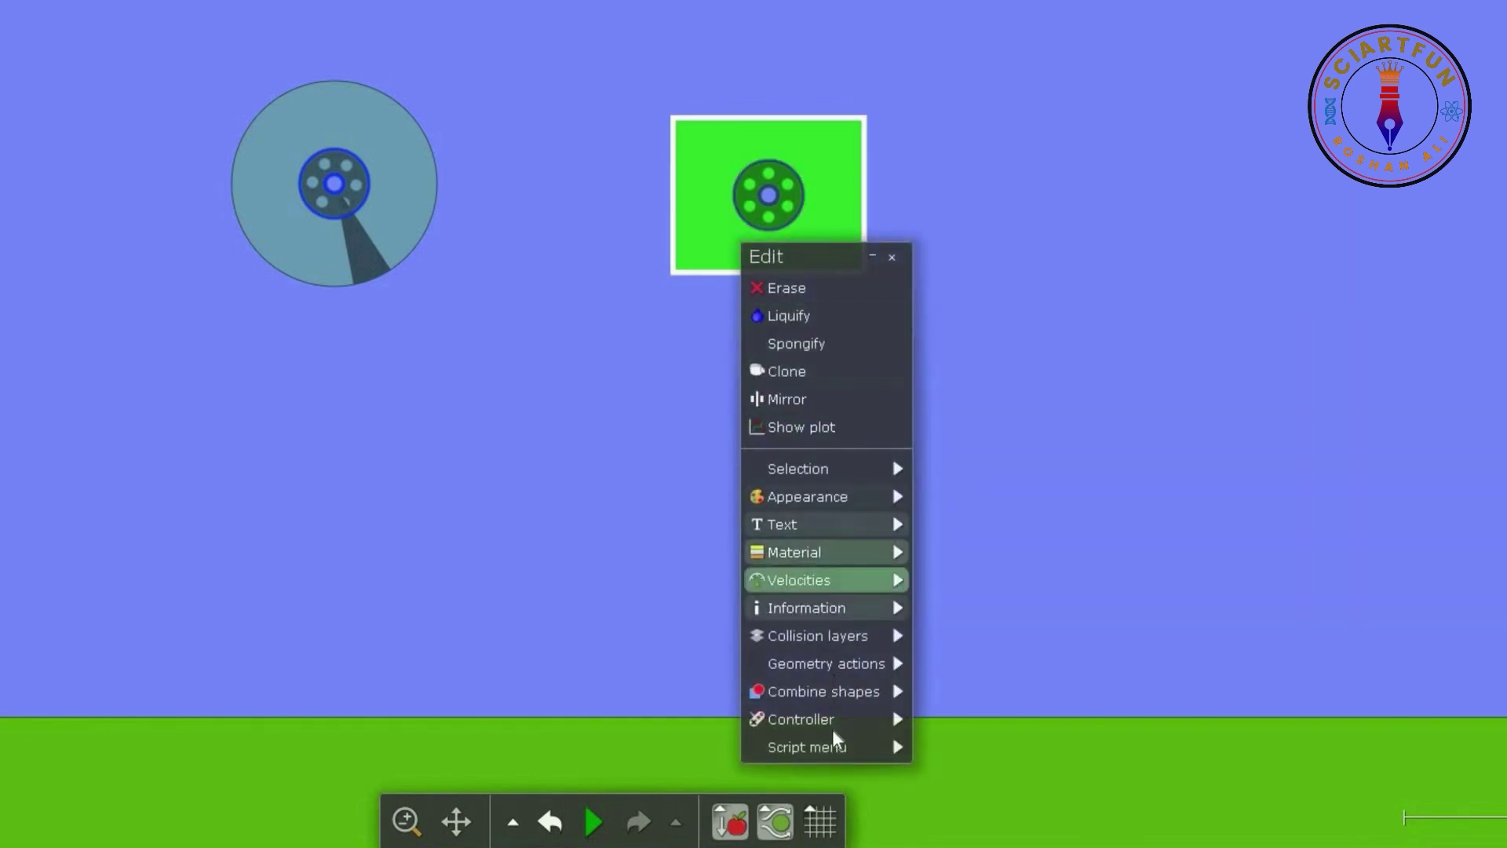
{"action": "mouse_move", "coordinate": [836, 721]}
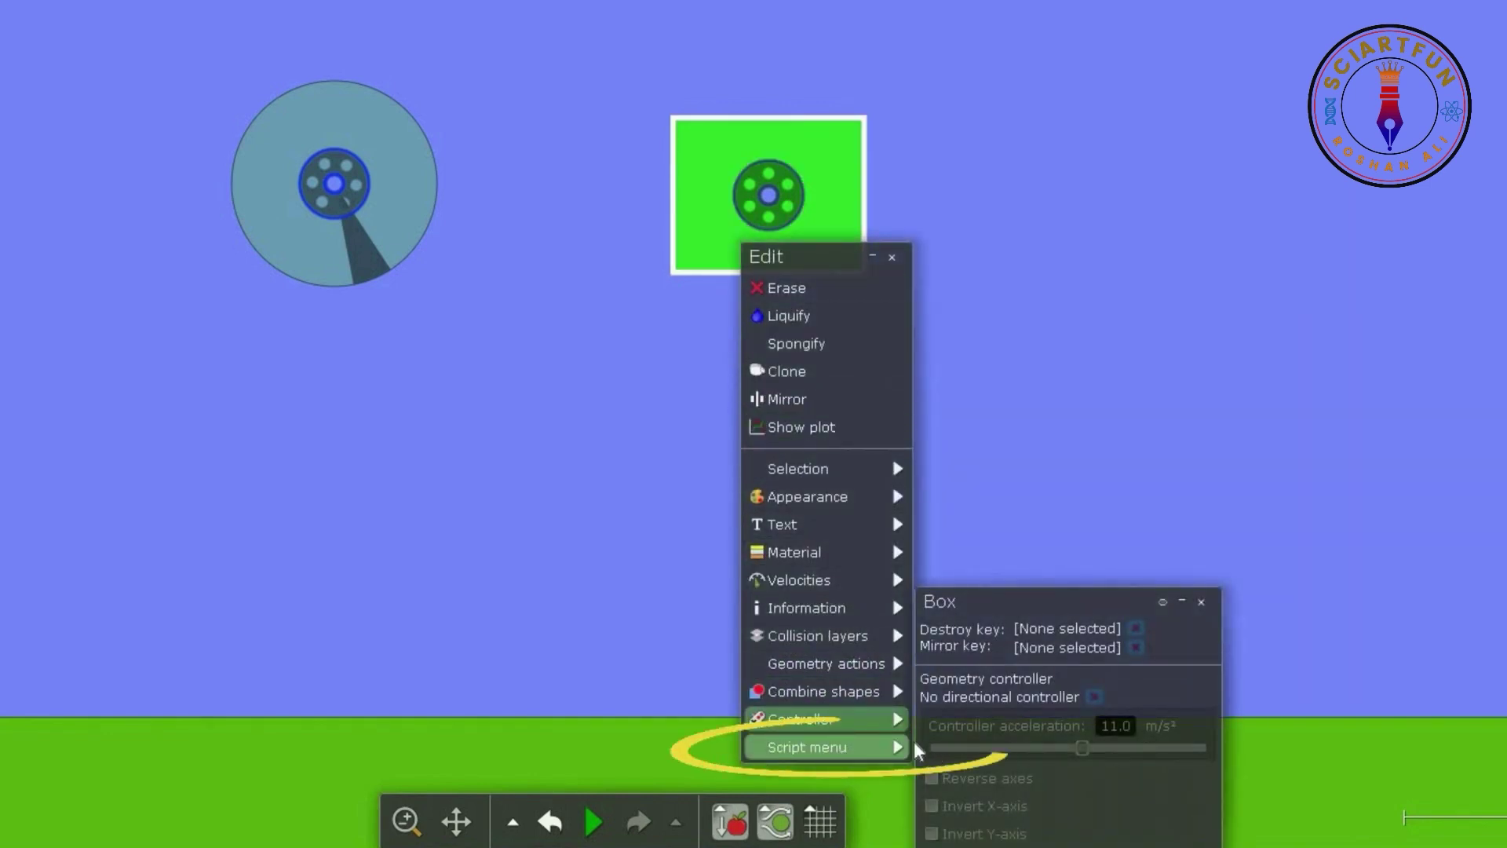
{"action": "mouse_move", "coordinate": [899, 748]}
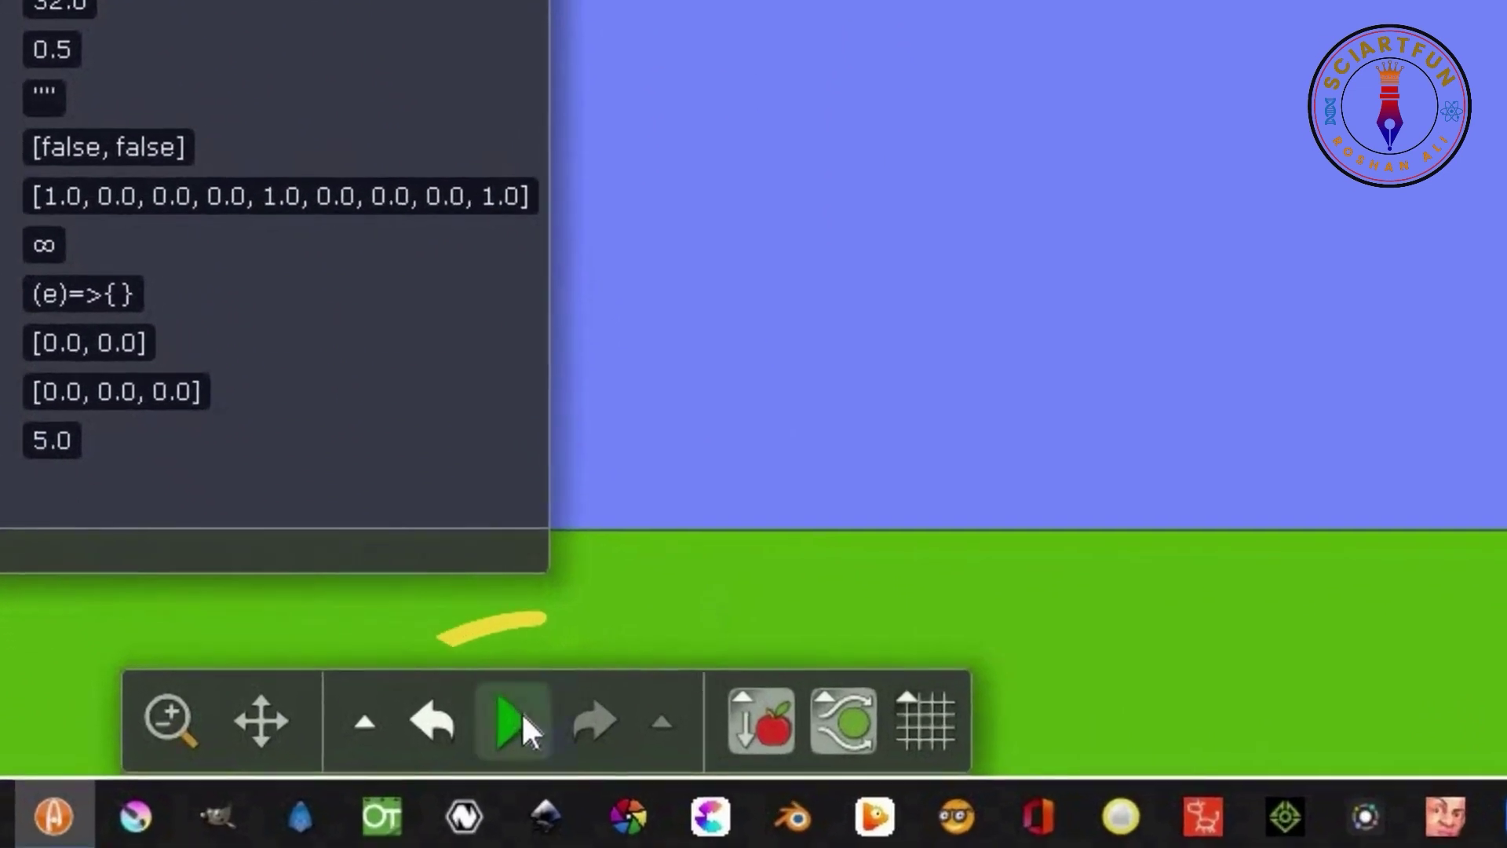
{"action": "left_click", "coordinate": [515, 718]}
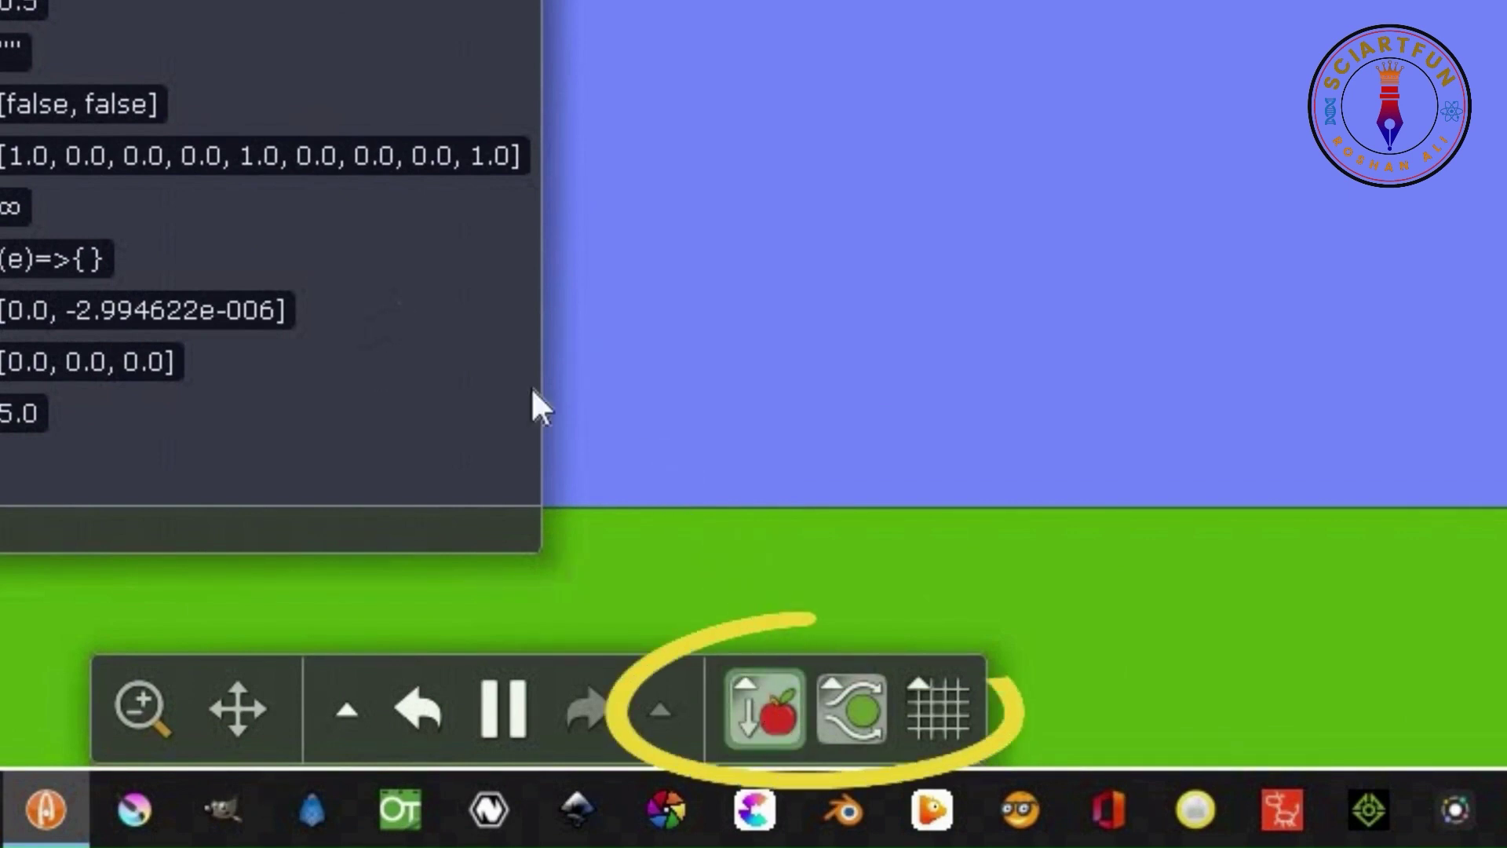
{"action": "left_click", "coordinate": [767, 709]}
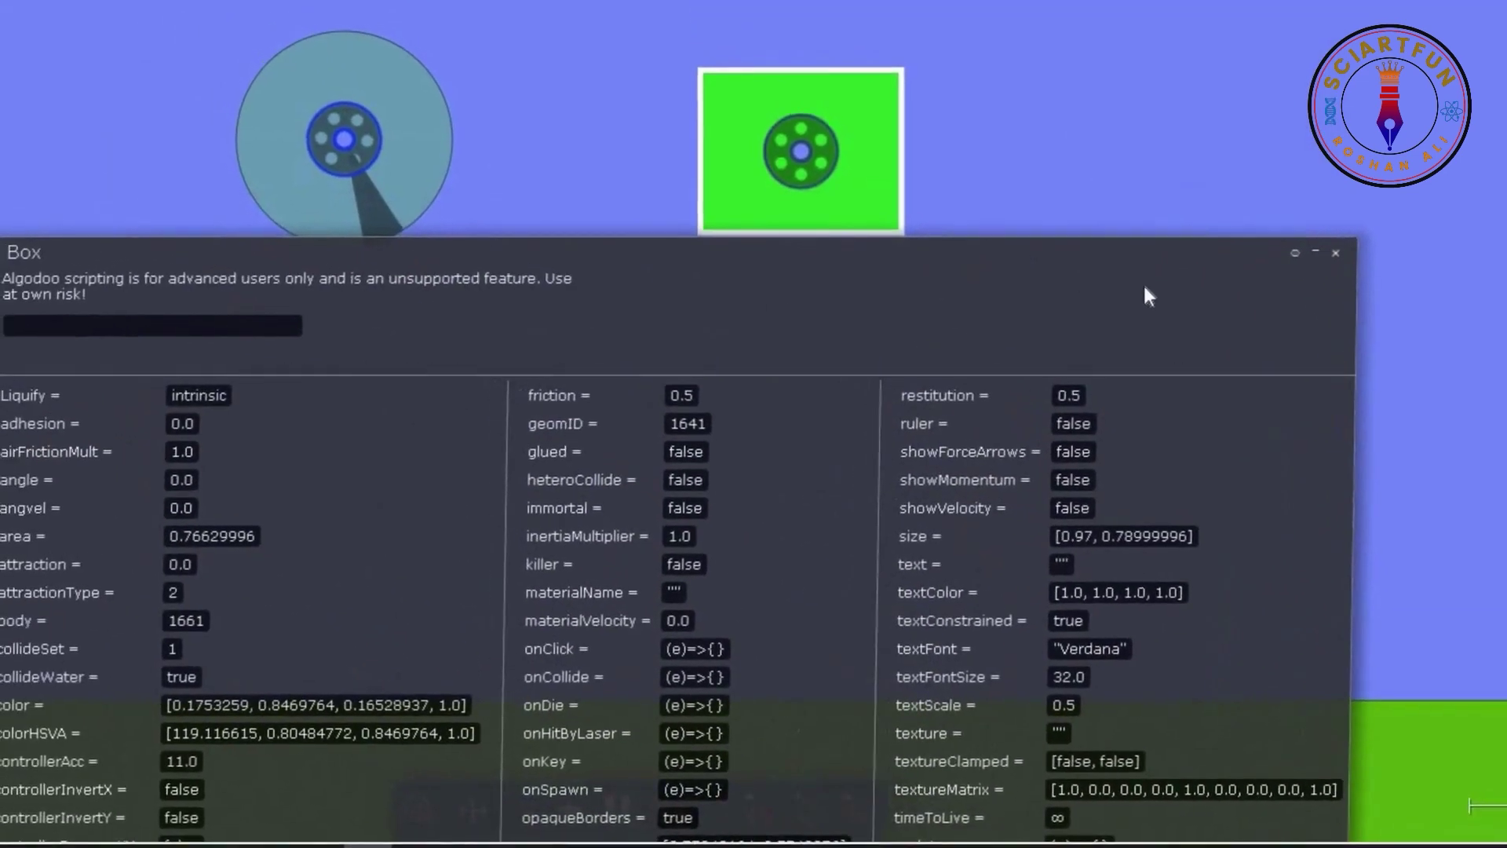
Draw a small dark-blue circle and set it on the green box's top edge.
{"action": "left_click_drag", "start_coordinate": [1145, 288], "coordinate": [1296, 285]}
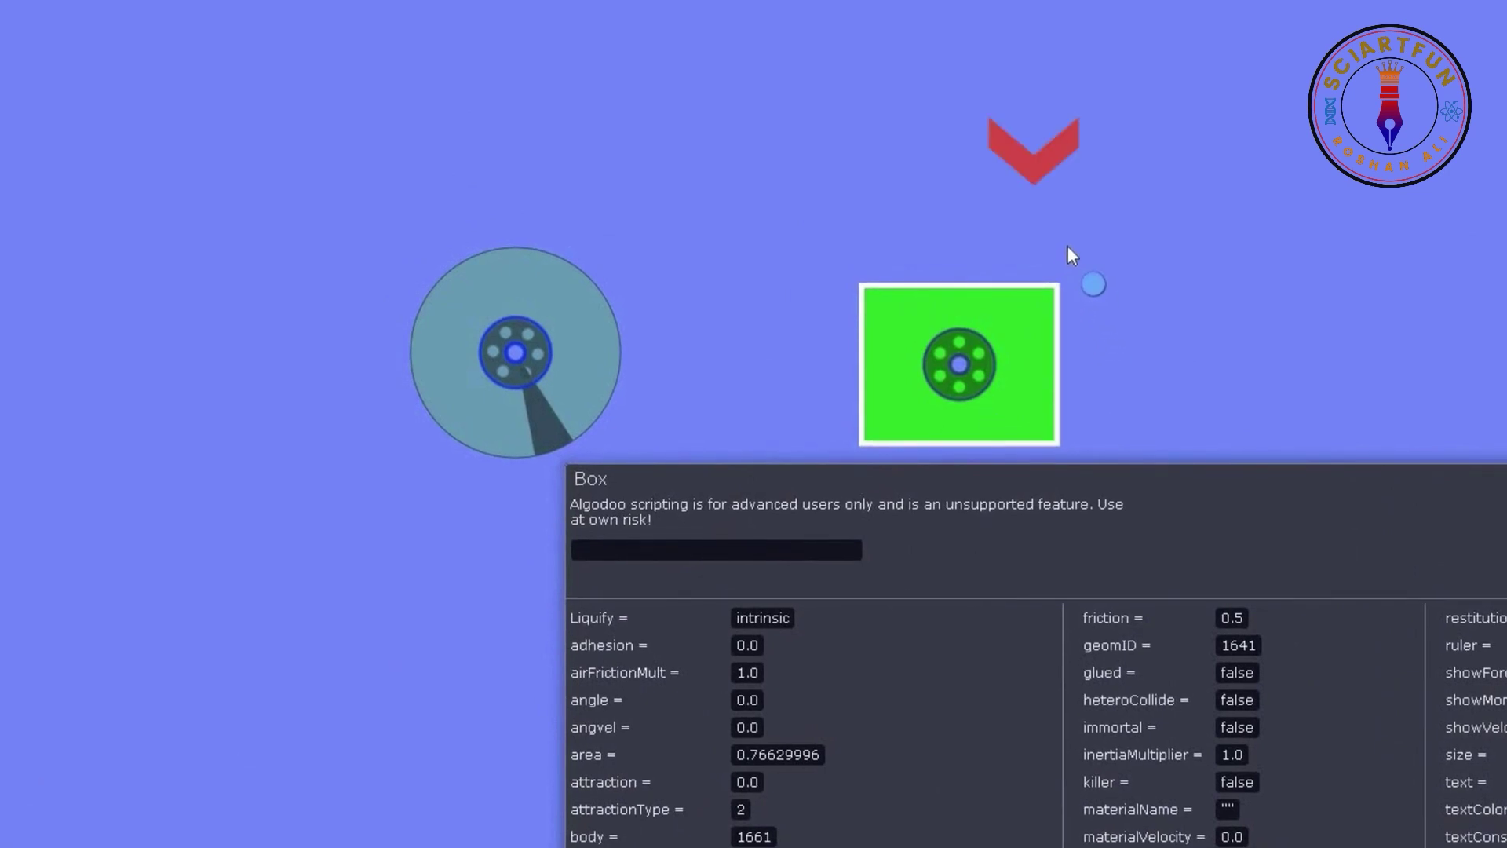
{"action": "left_click_drag", "start_coordinate": [1032, 234], "coordinate": [1049, 245]}
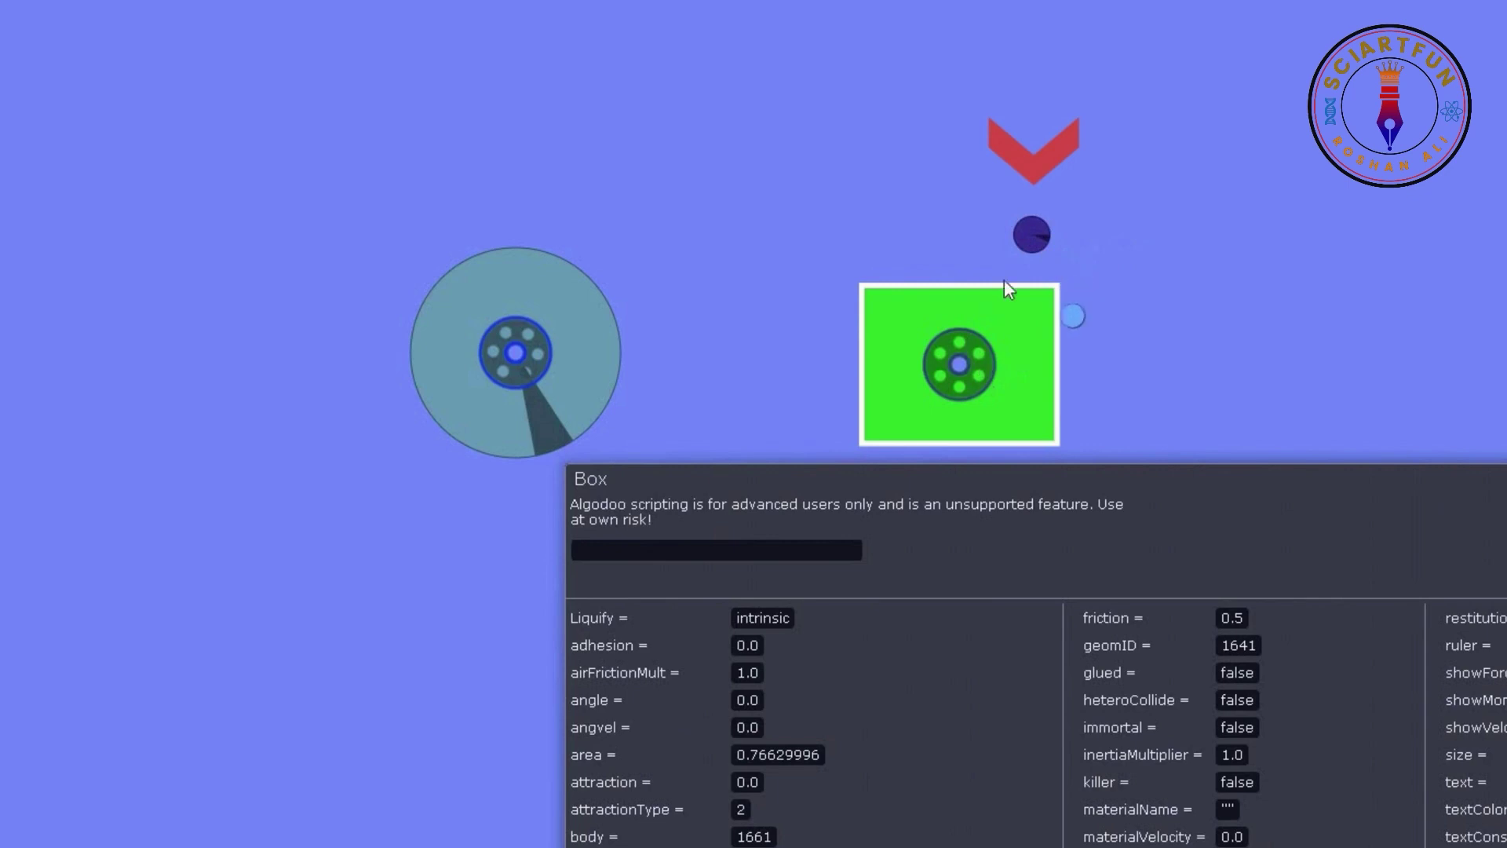
{"action": "left_click", "coordinate": [1038, 239]}
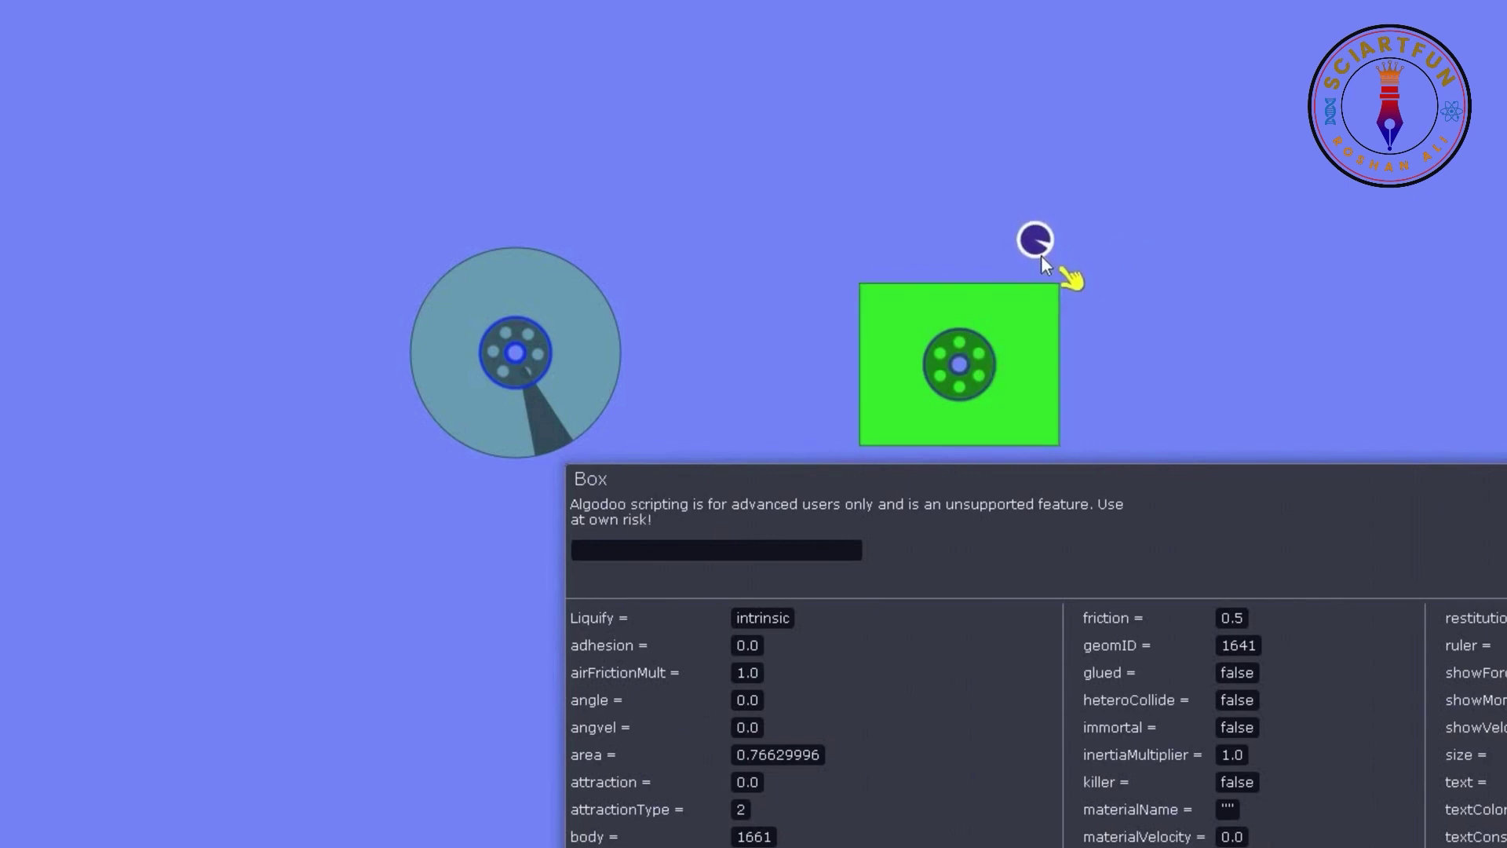
{"action": "left_click_drag", "start_coordinate": [1041, 256], "coordinate": [1042, 266]}
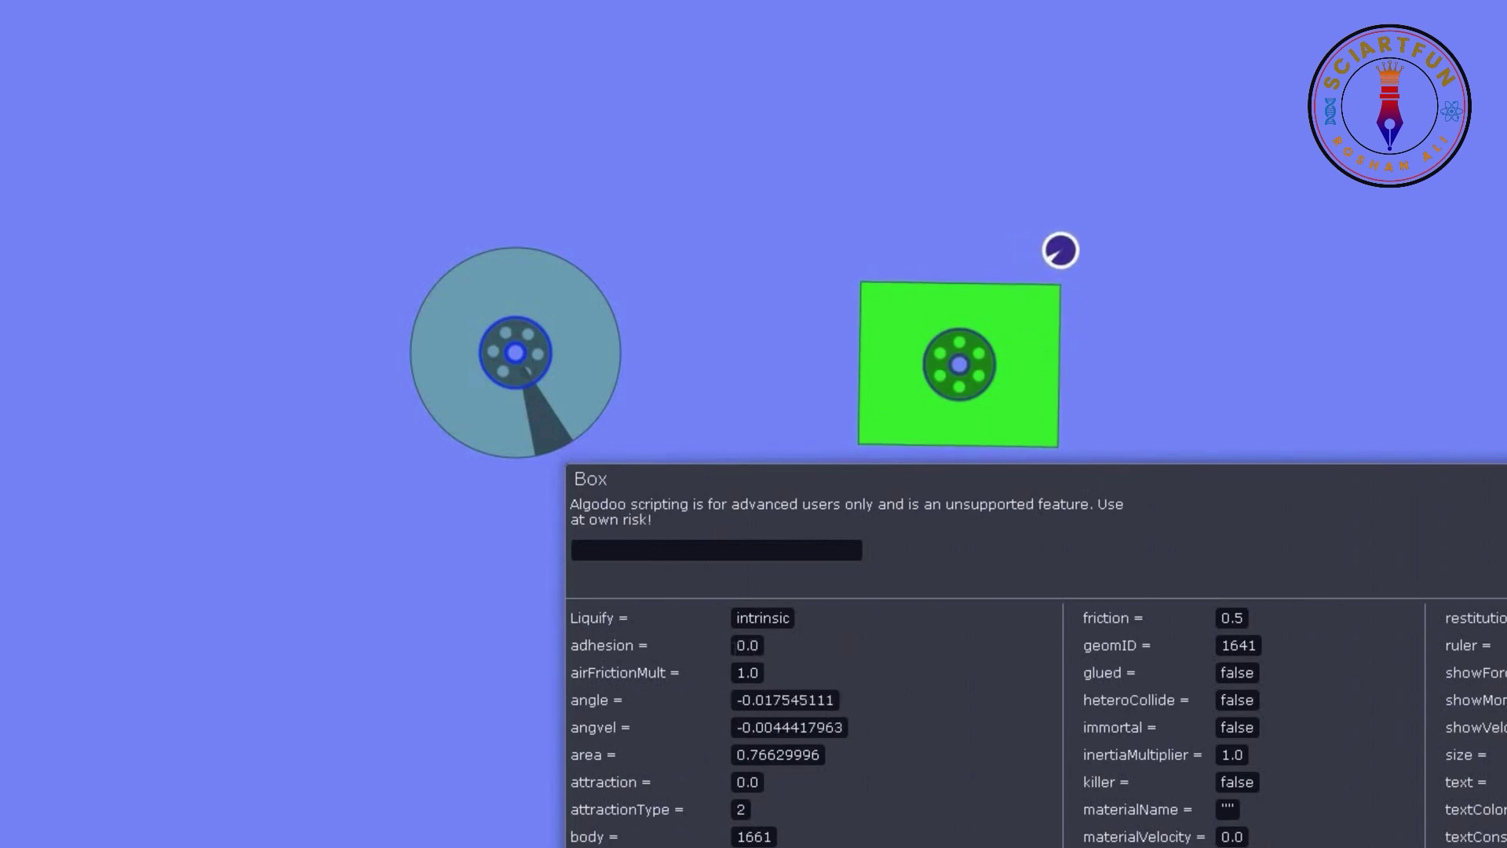
Set the box's adhesion to 10 and move its script window aside.
{"action": "left_click", "coordinate": [779, 640]}
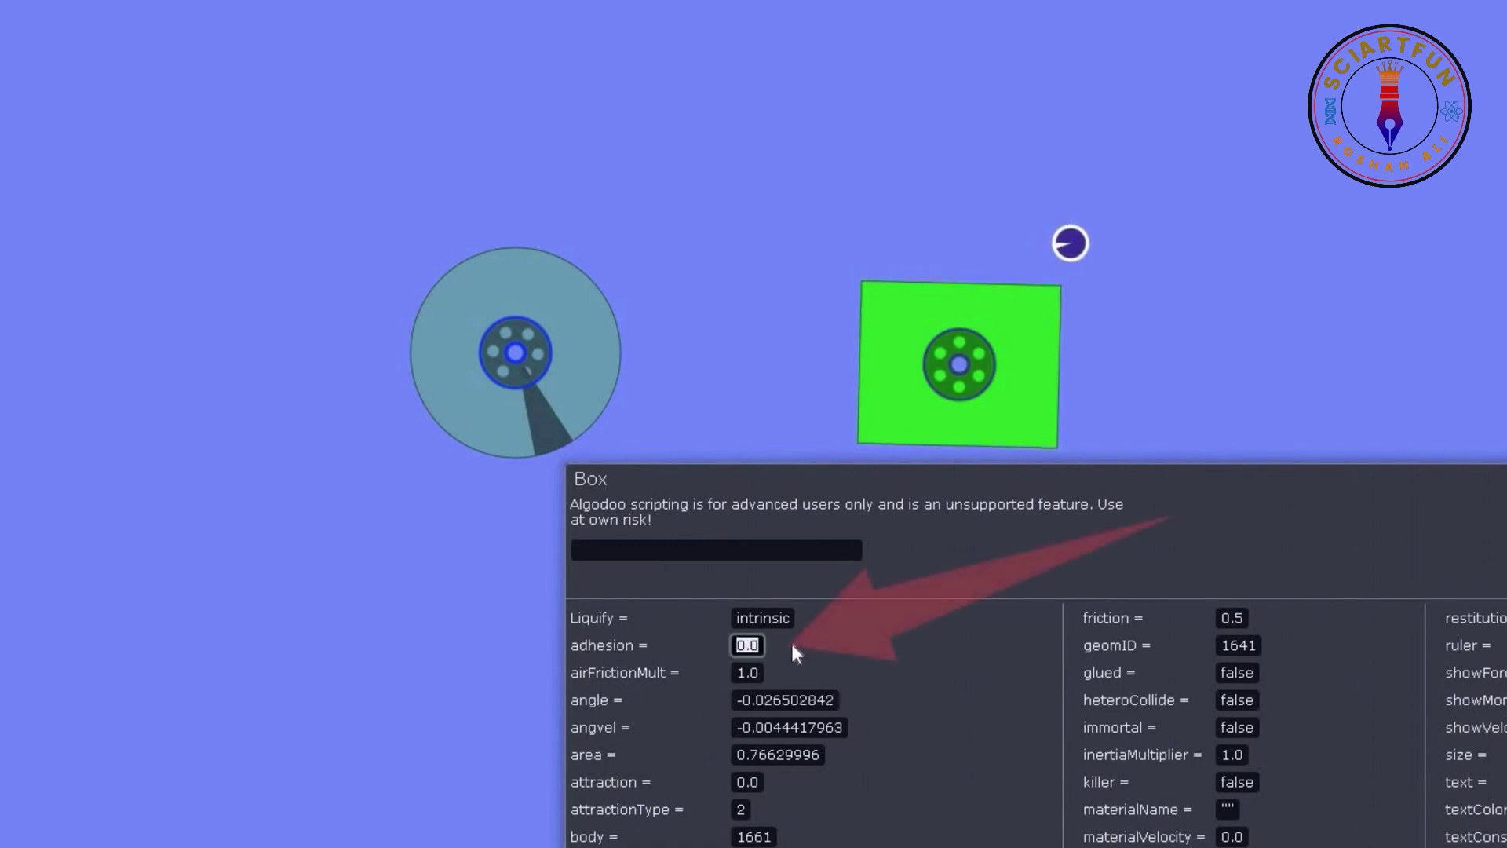
{"action": "type", "text": "10"}
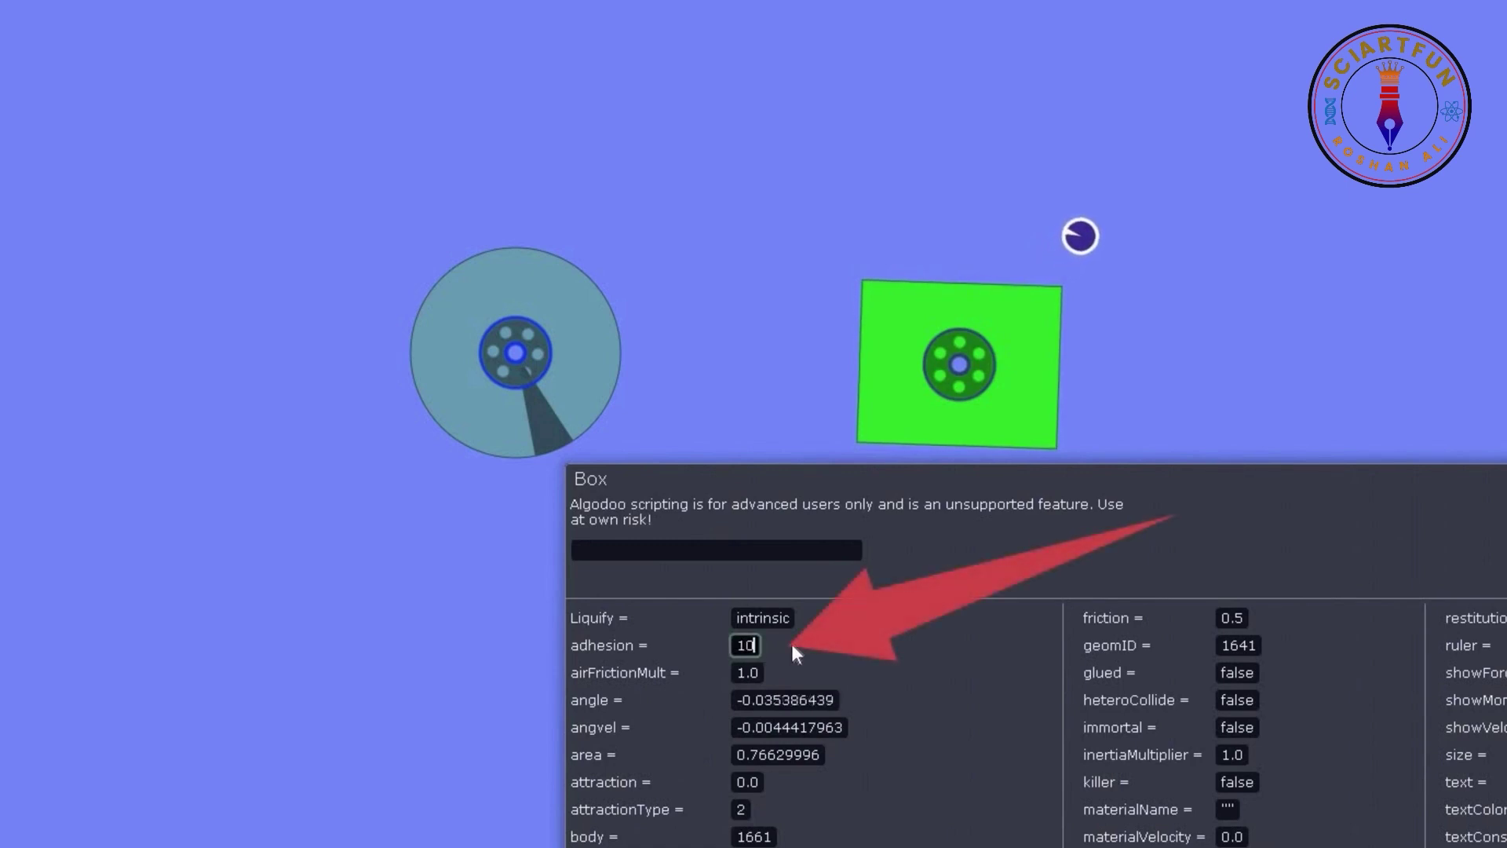
{"action": "key", "text": "Return"}
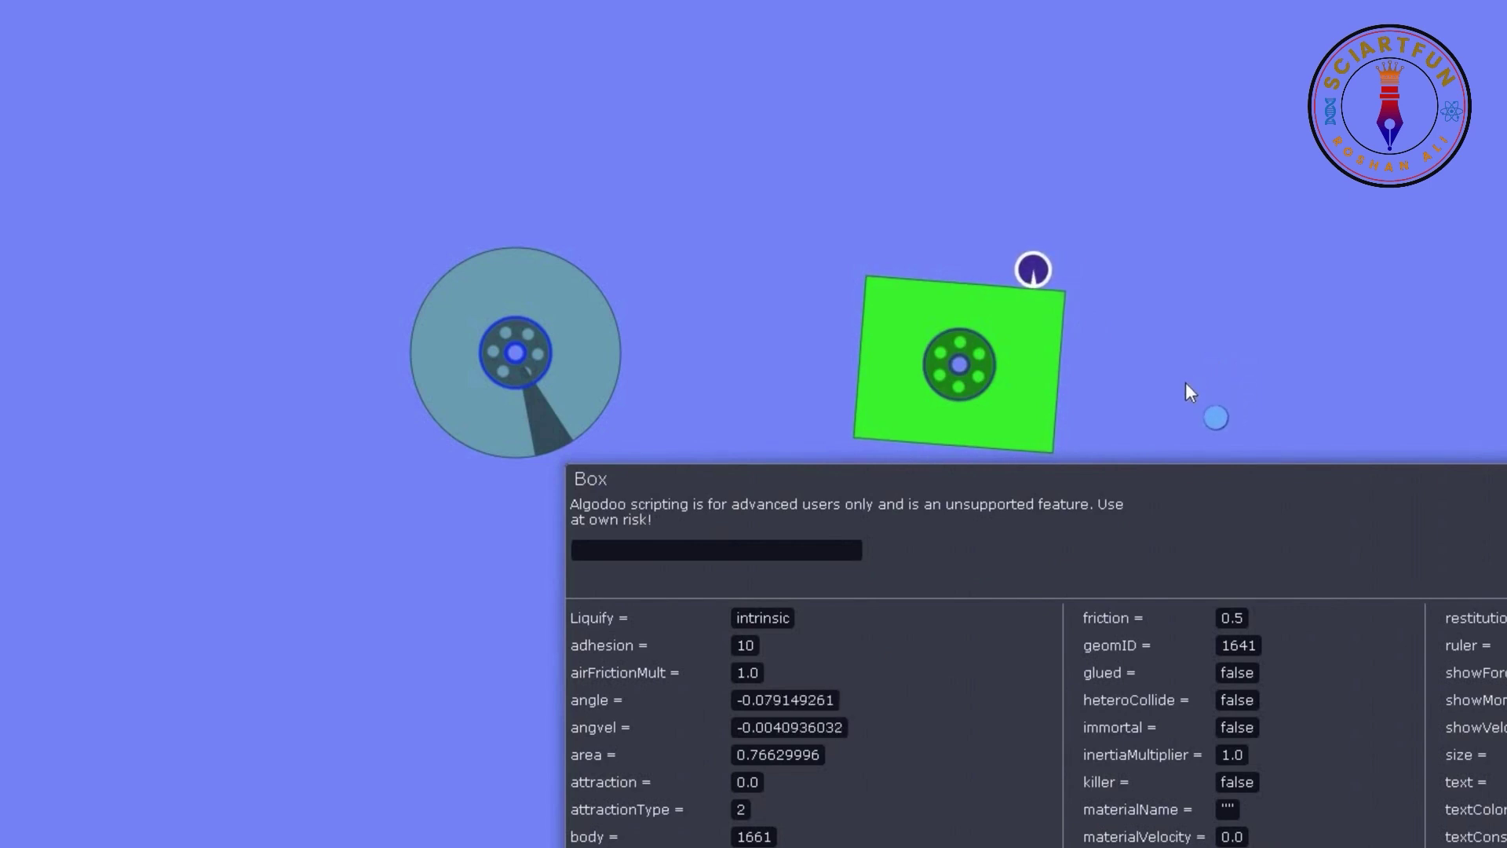
{"action": "left_click", "coordinate": [348, 345]}
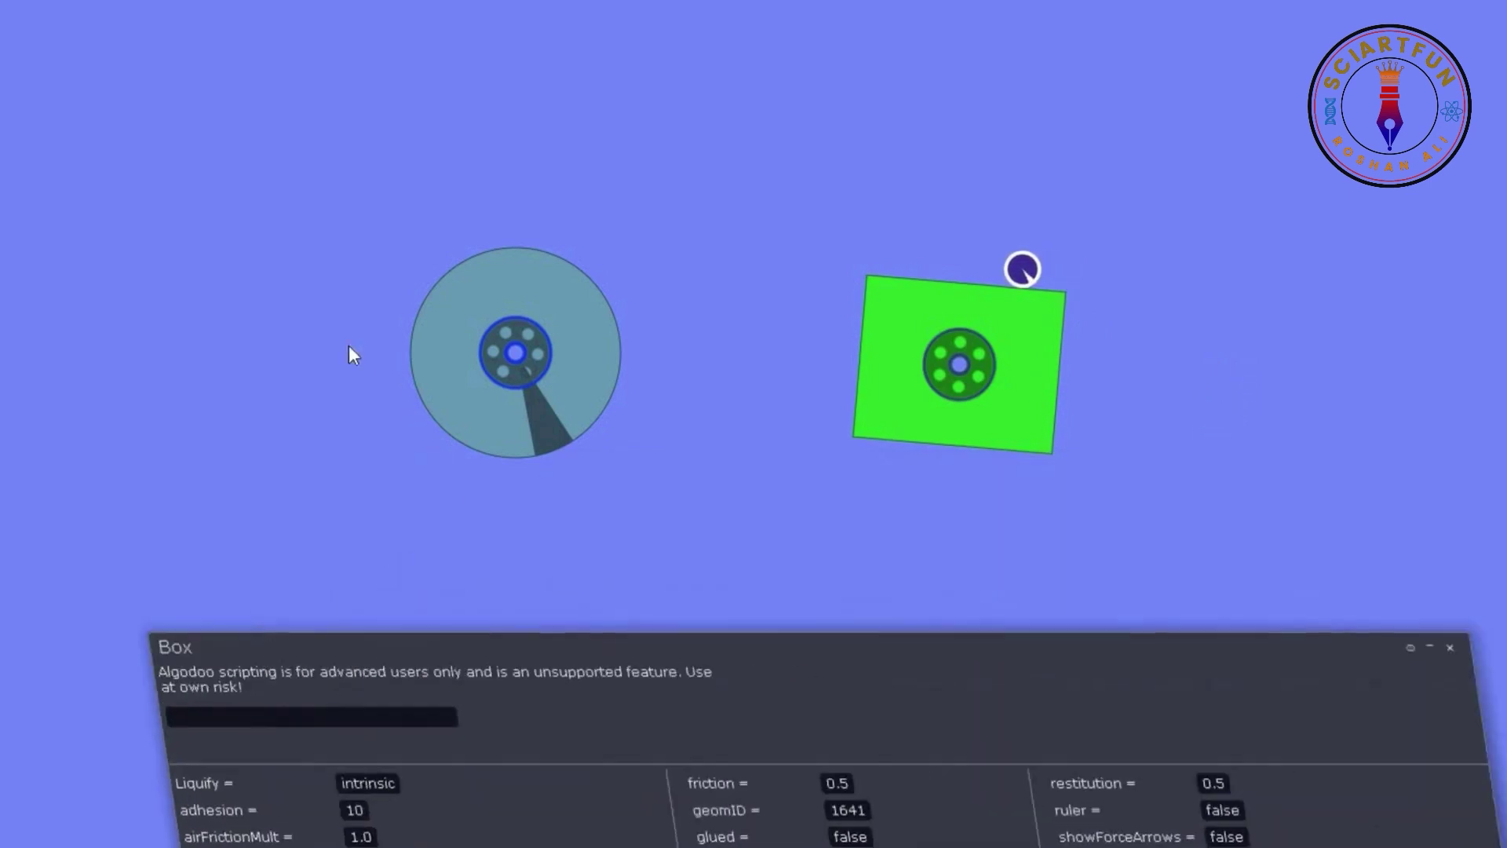
{"action": "left_click_drag", "start_coordinate": [348, 346], "coordinate": [125, 210]}
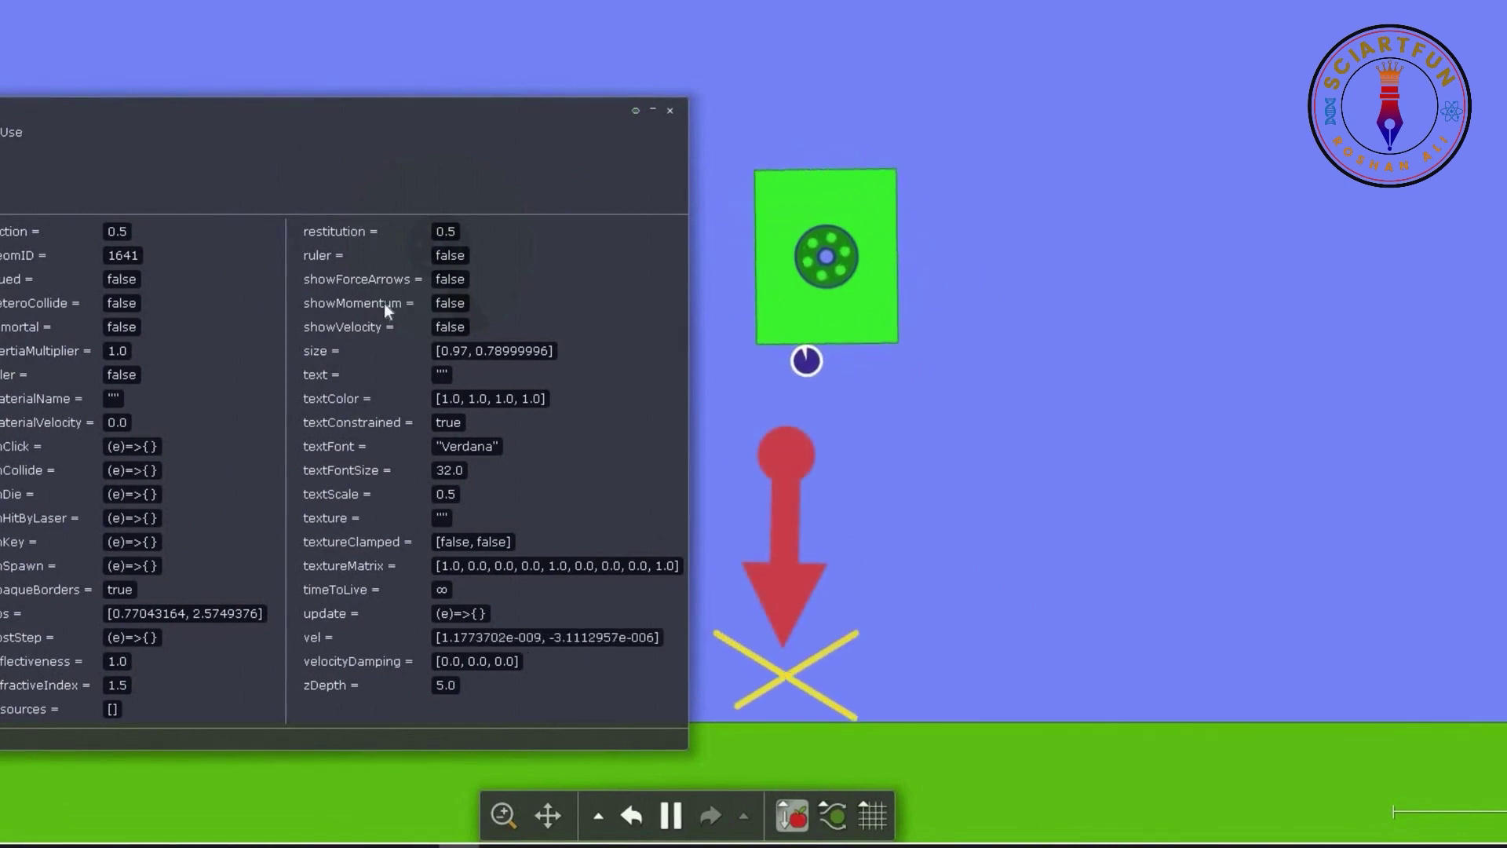
Change the box's adhesion to 0 and move the script window up to the right.
{"action": "left_click_drag", "start_coordinate": [384, 303], "coordinate": [1247, 427]}
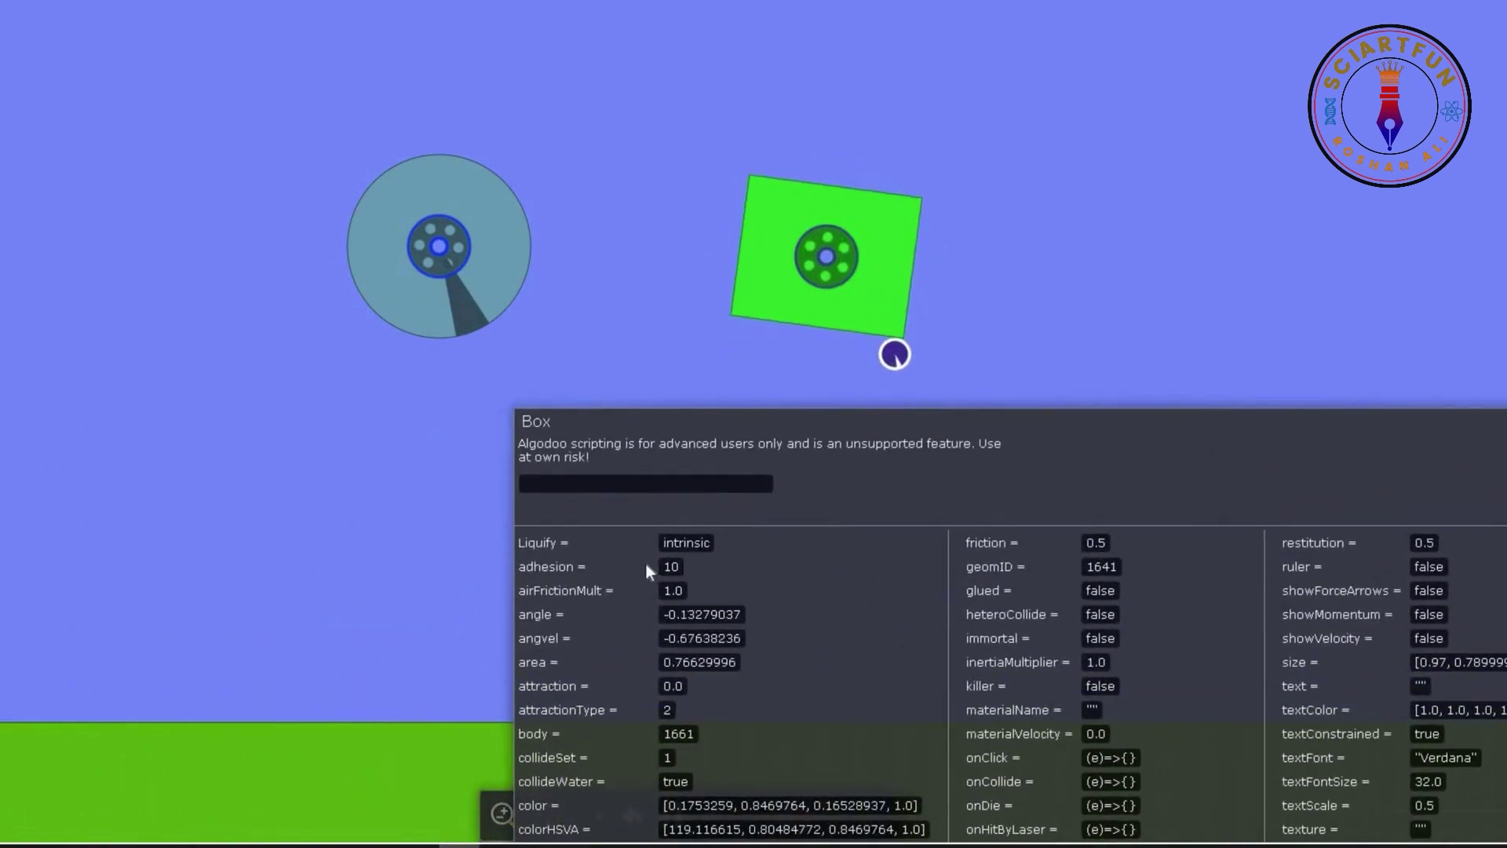
{"action": "left_click", "coordinate": [645, 563]}
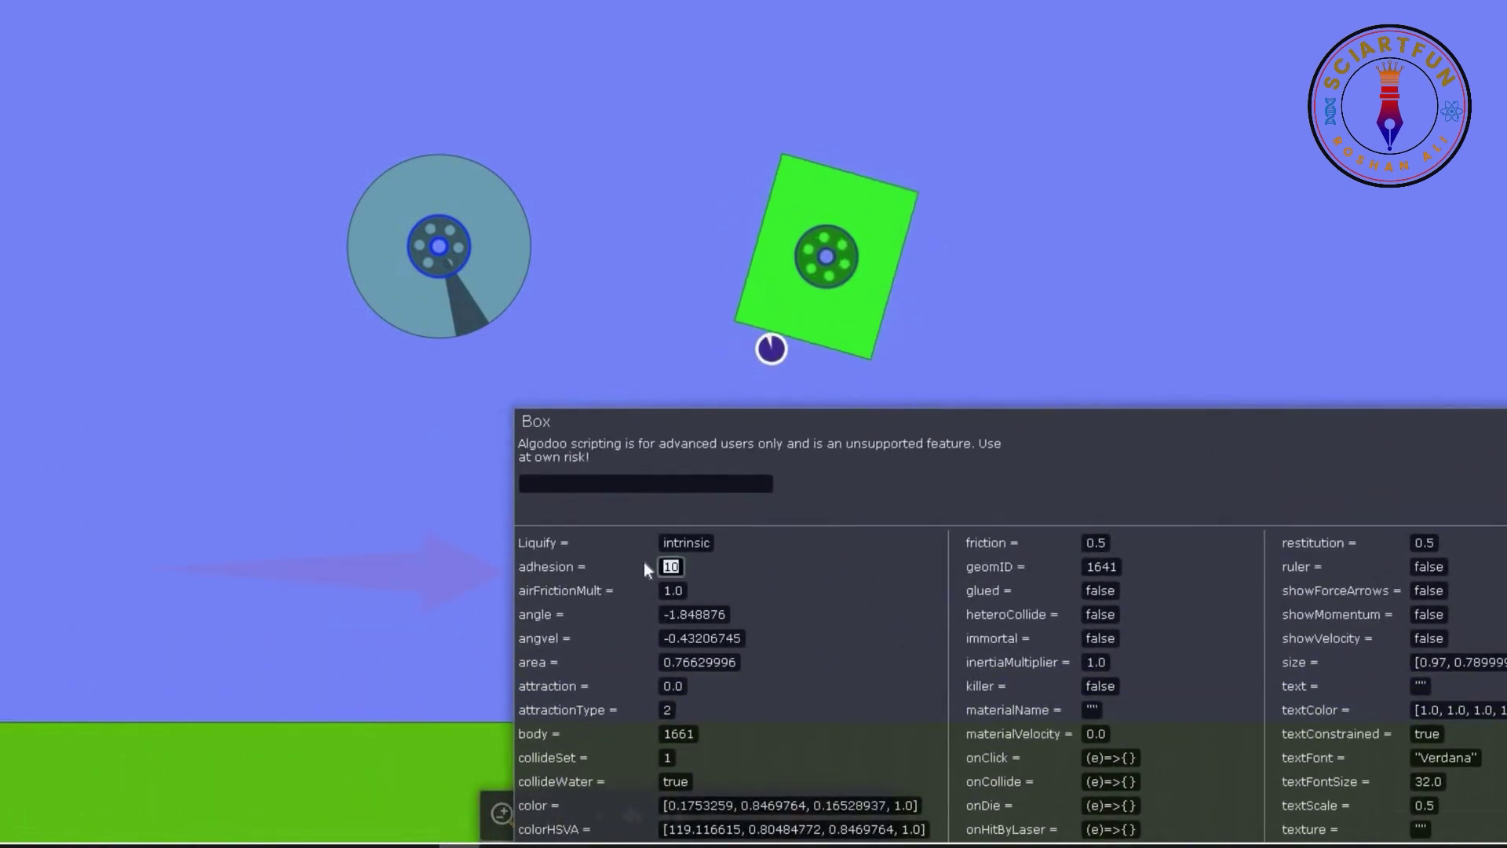
{"action": "type", "text": "0"}
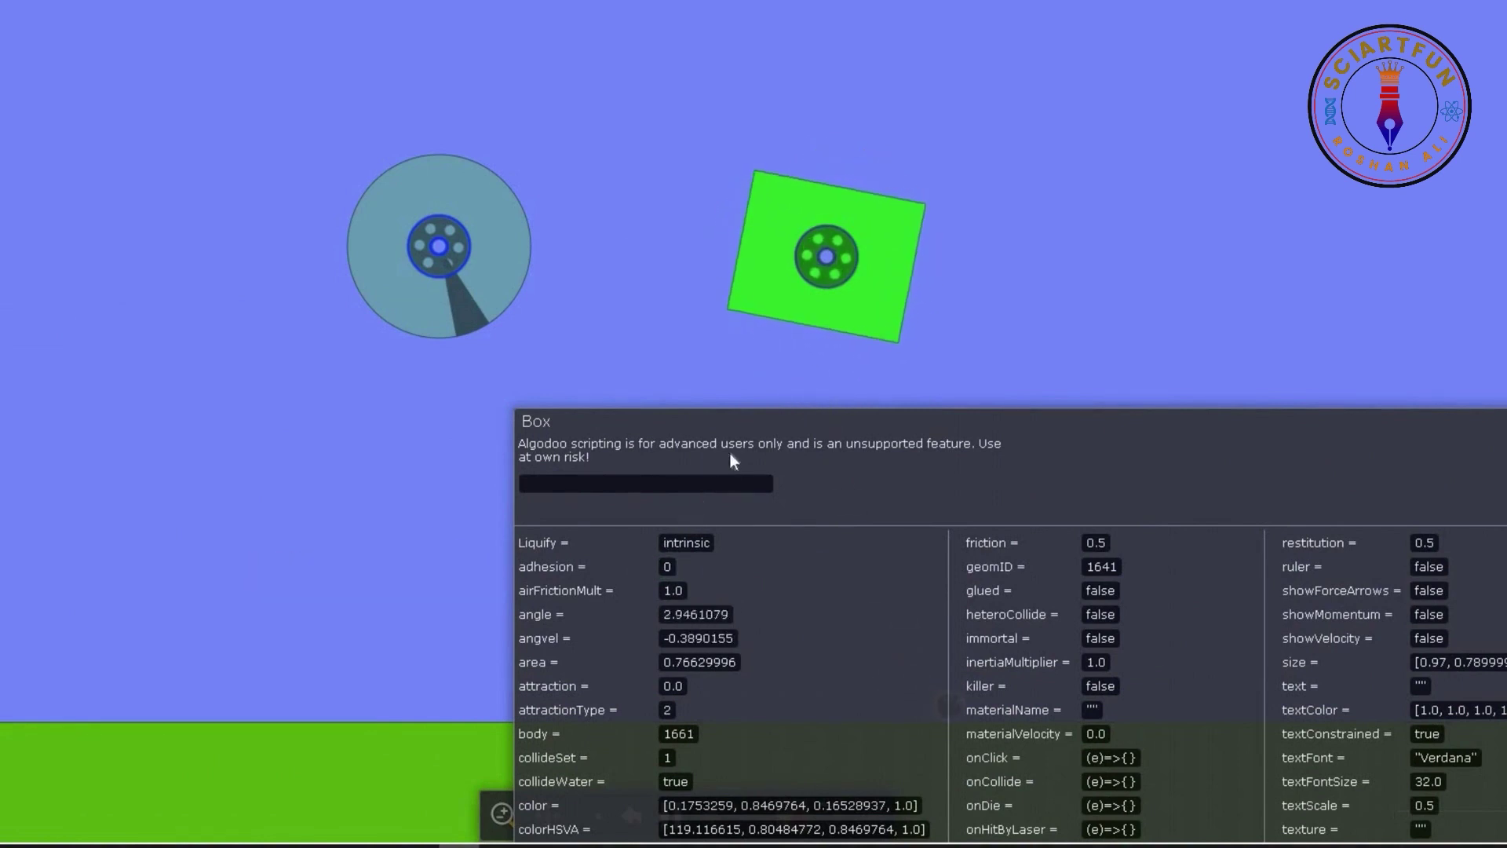
{"action": "left_click_drag", "start_coordinate": [738, 415], "coordinate": [1058, 317]}
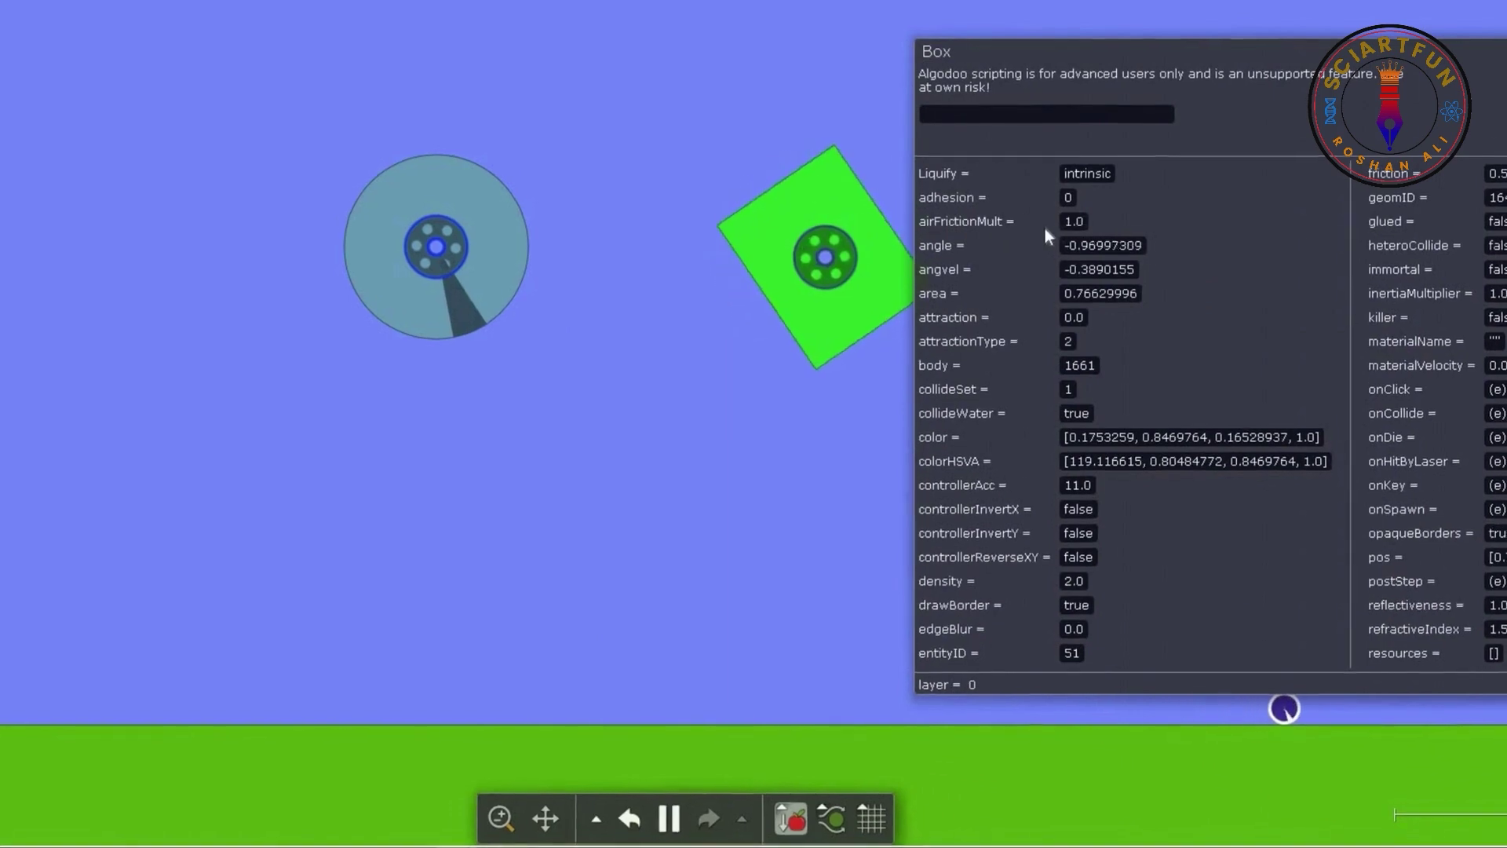
Set the box's airFrictionMult to 100 and turn on air friction.
{"action": "left_click", "coordinate": [1073, 222]}
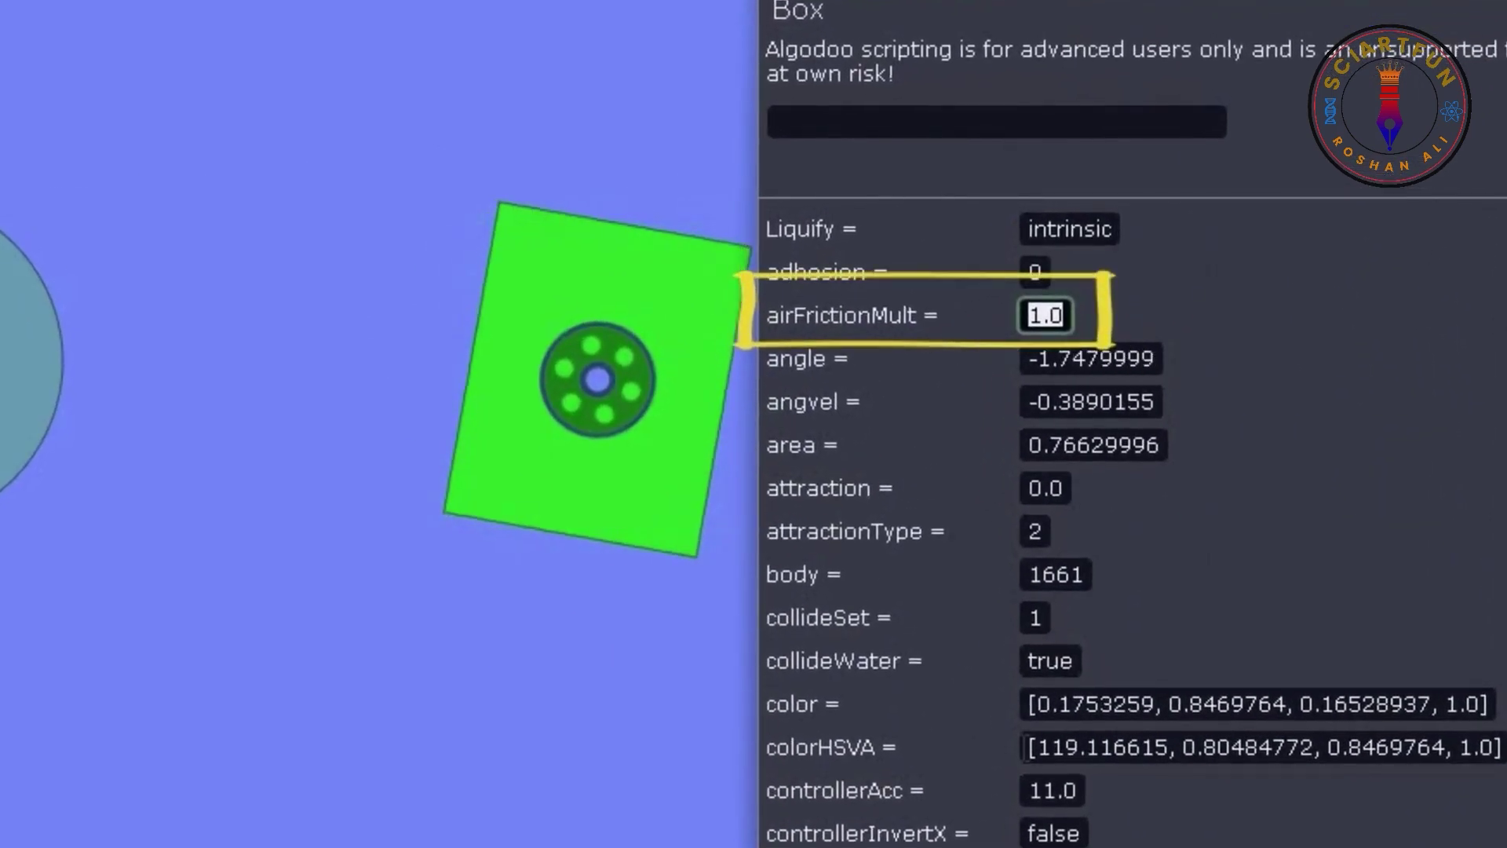
{"action": "type", "text": "100"}
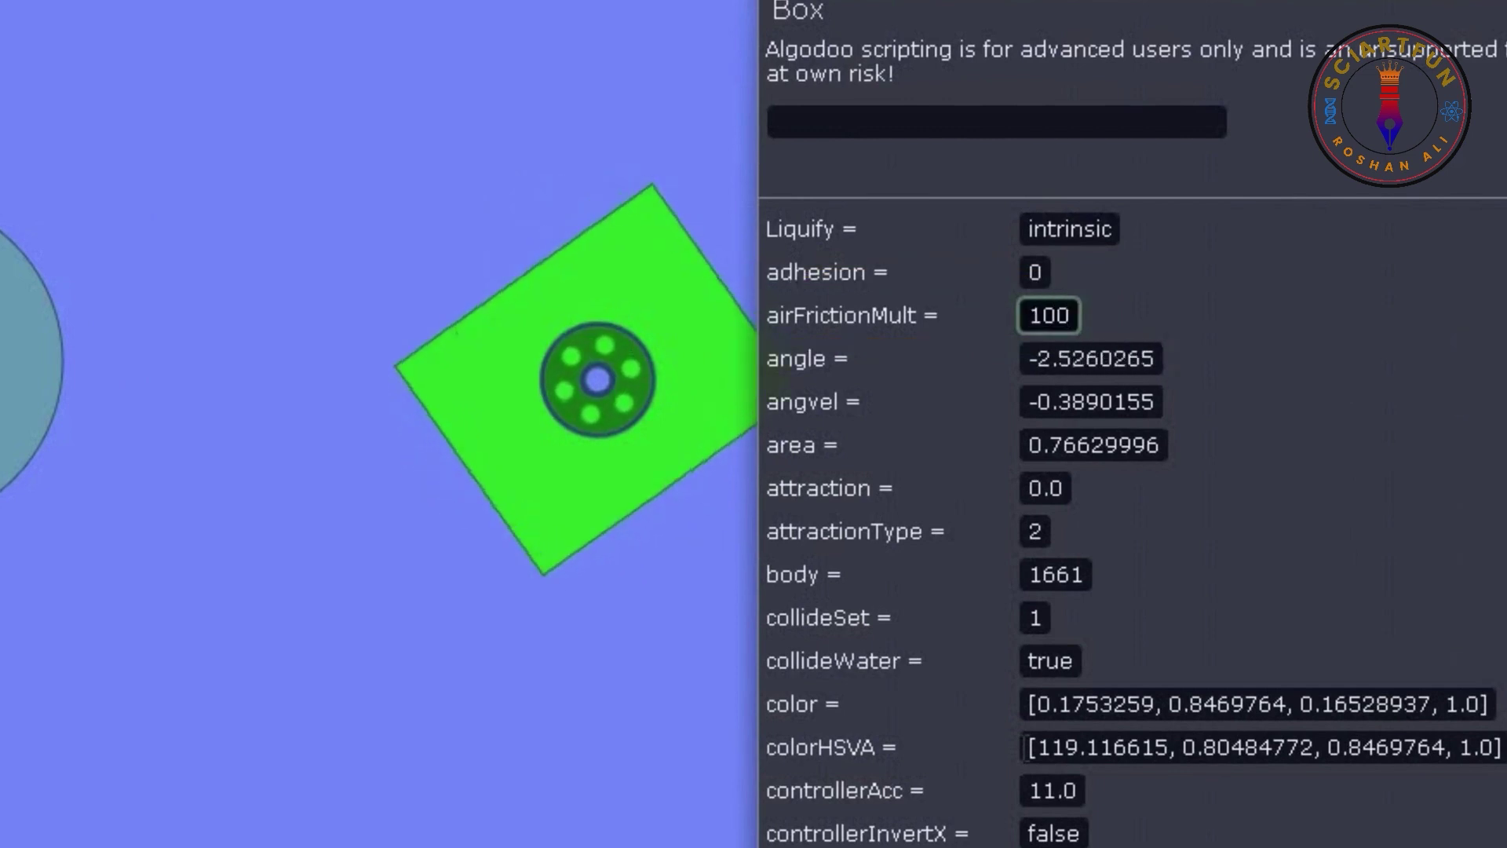
{"action": "key", "text": "Return"}
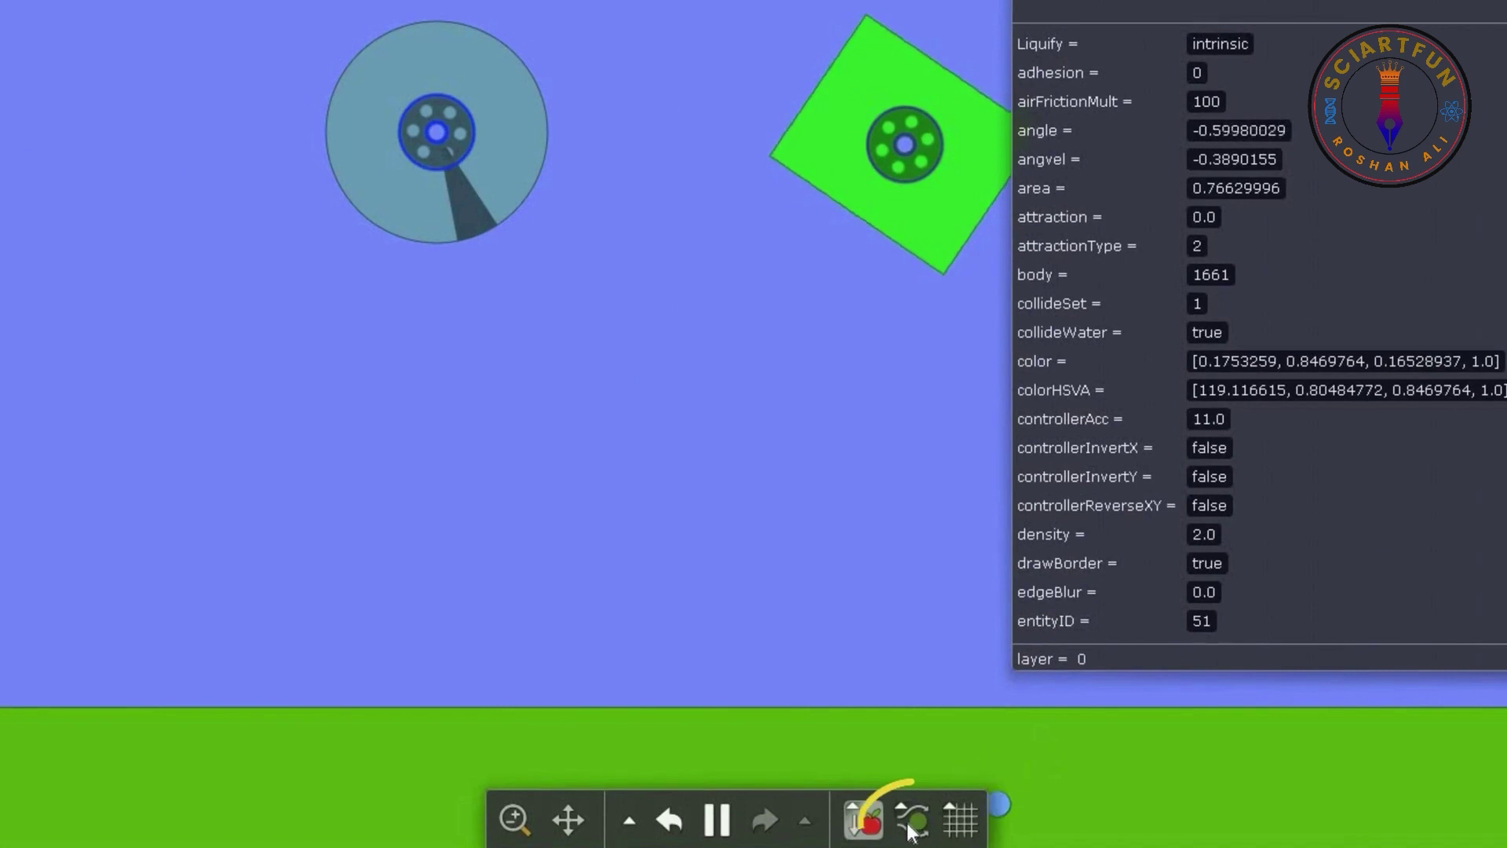
{"action": "left_click", "coordinate": [909, 824]}
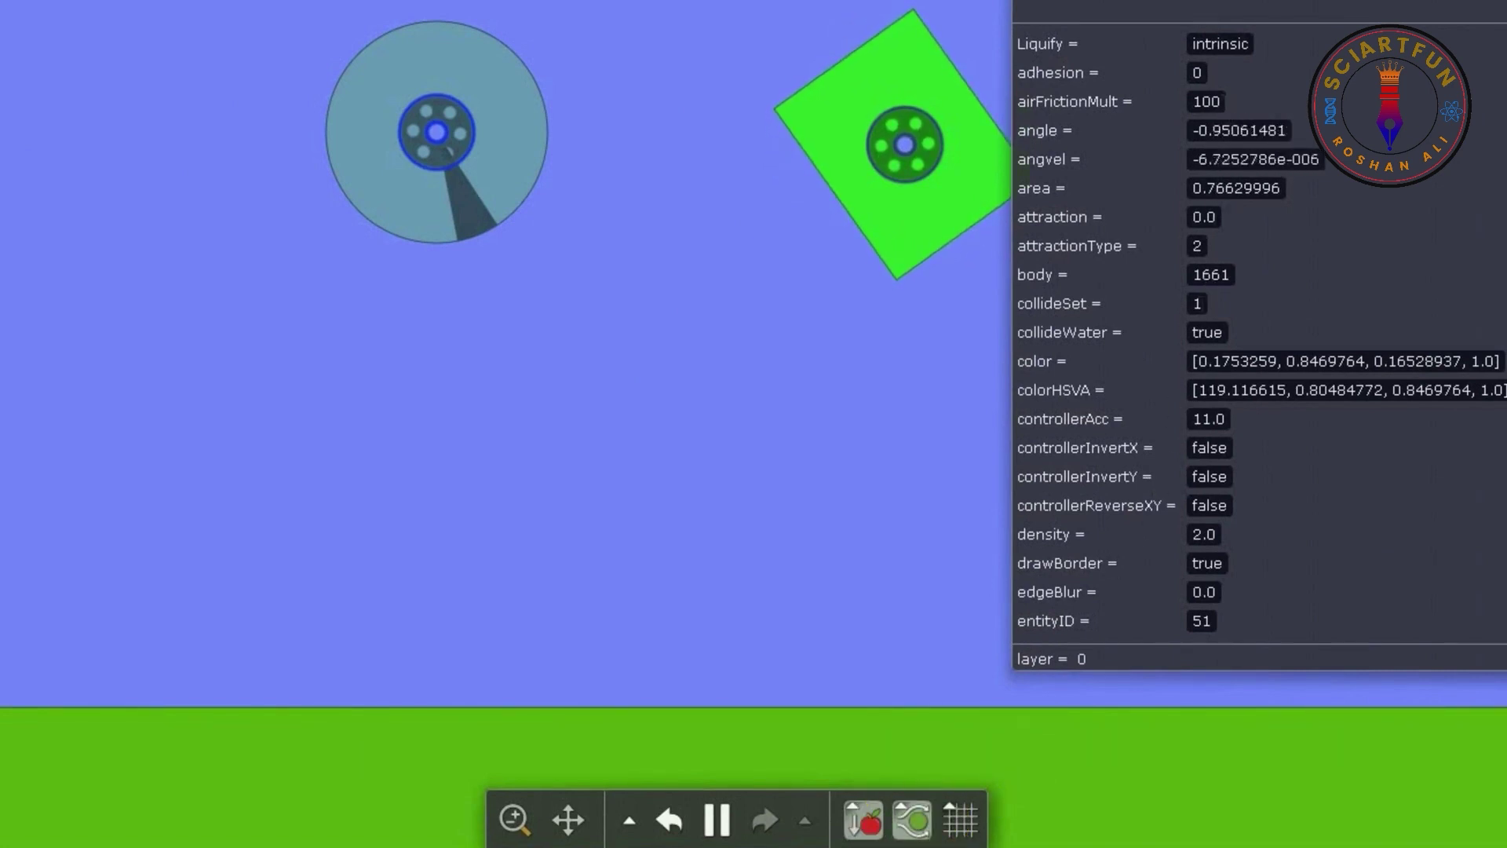
Set airFrictionMult to 0 and spin the green box.
{"action": "left_click", "coordinate": [1178, 110]}
{"action": "type", "text": "0"}
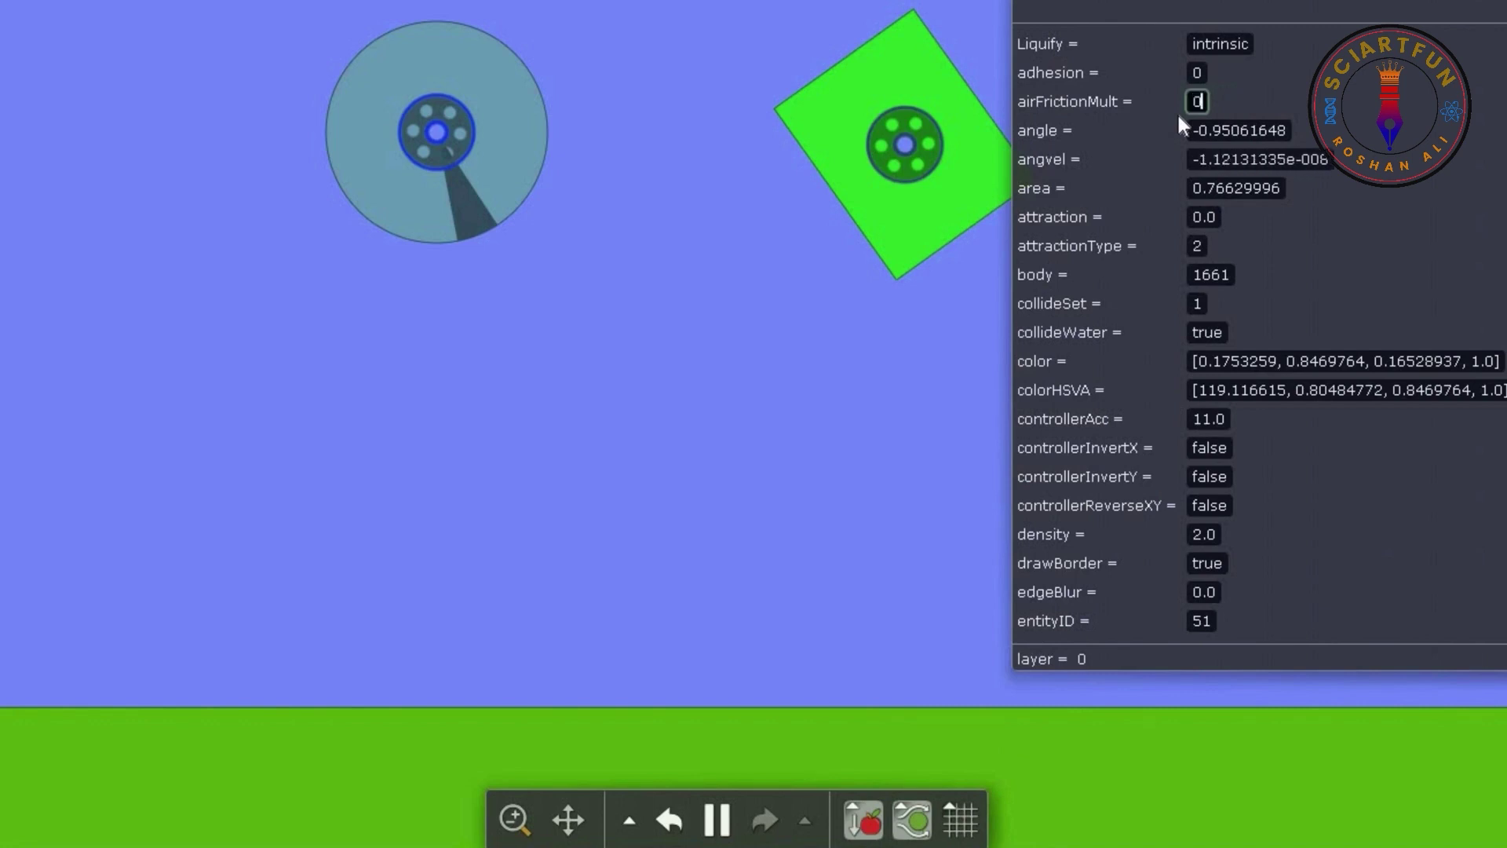
{"action": "key", "text": "Return"}
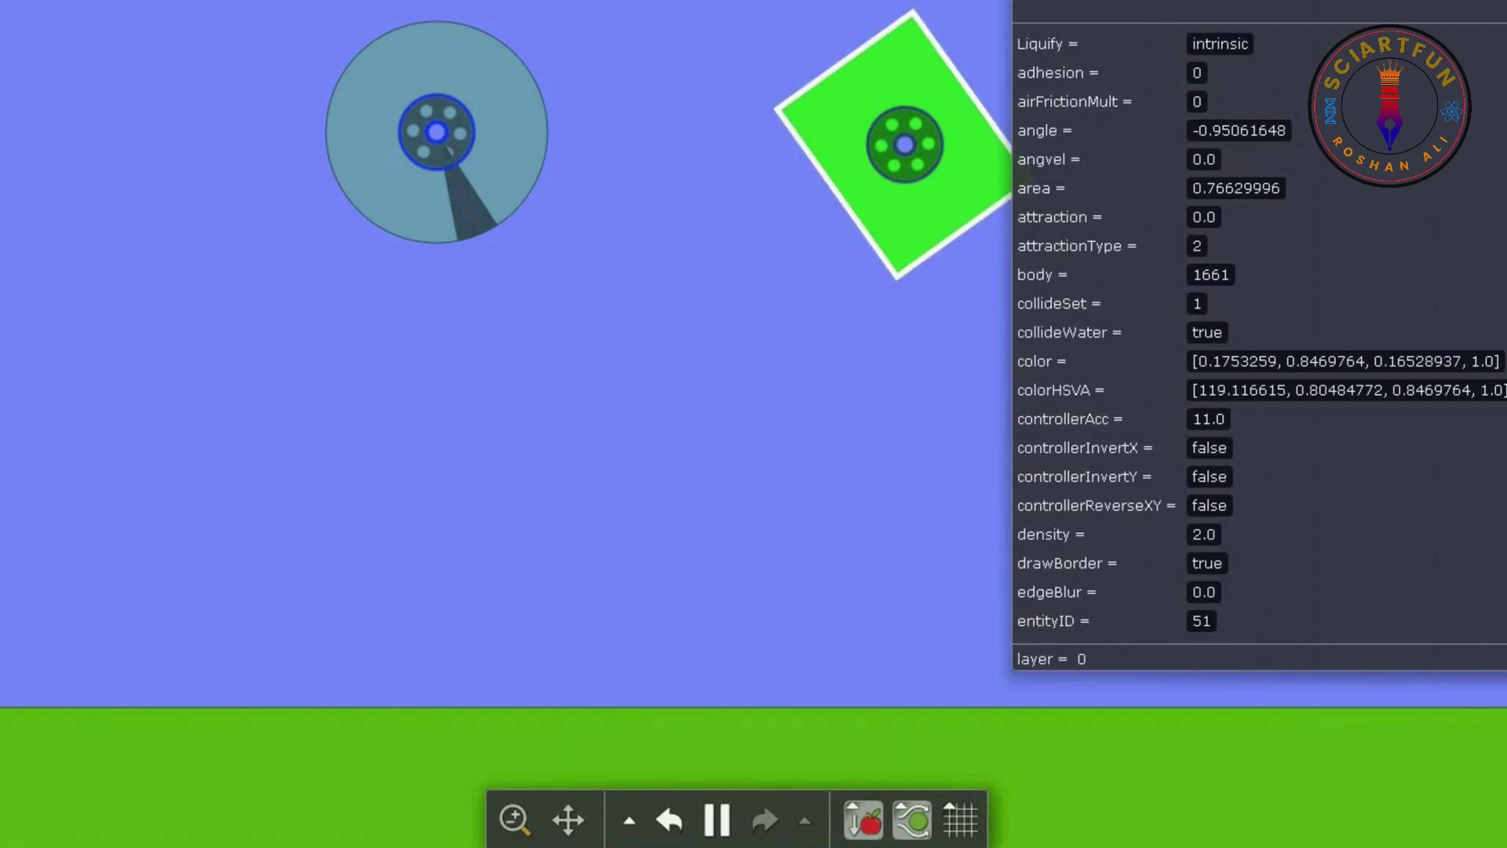
{"action": "left_click_drag", "start_coordinate": [983, 195], "coordinate": [928, 435]}
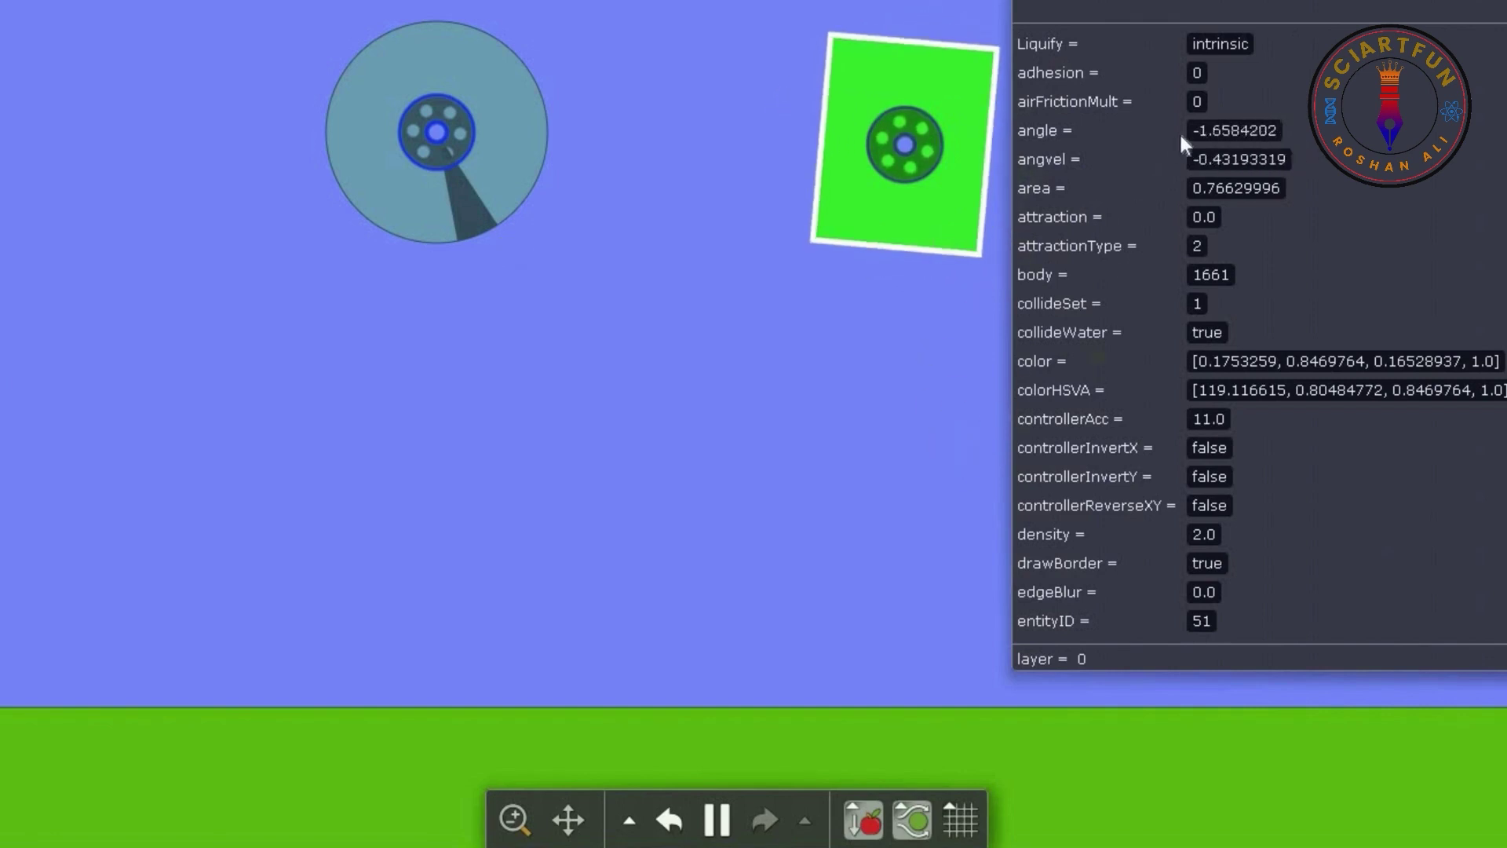
Set airFrictionMult to 1000 and rotate the box clockwise several times.
{"action": "left_click", "coordinate": [1192, 104]}
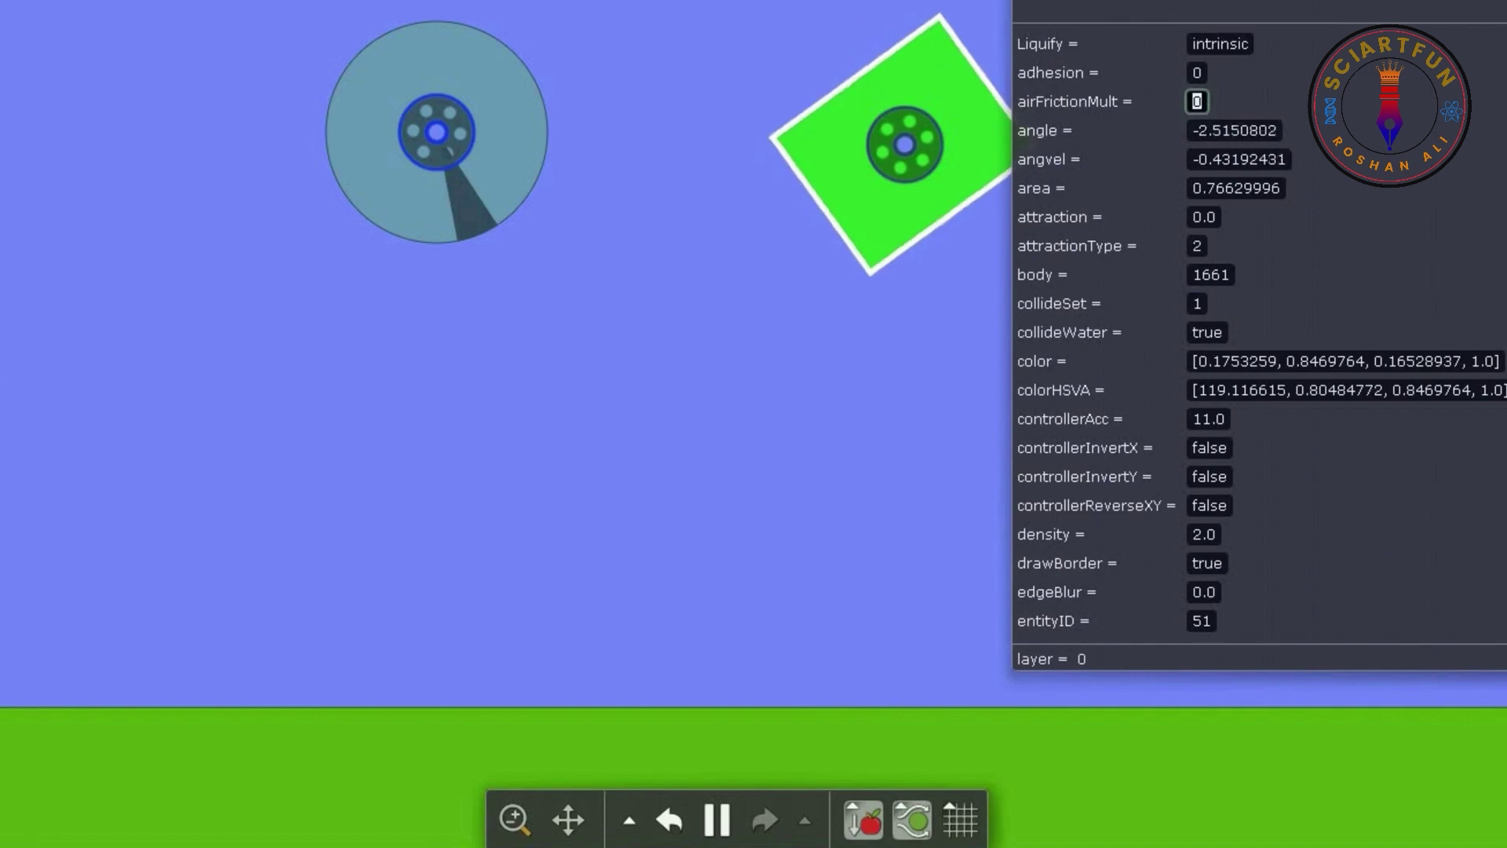
{"action": "type", "text": "1000"}
{"action": "key", "text": "Return"}
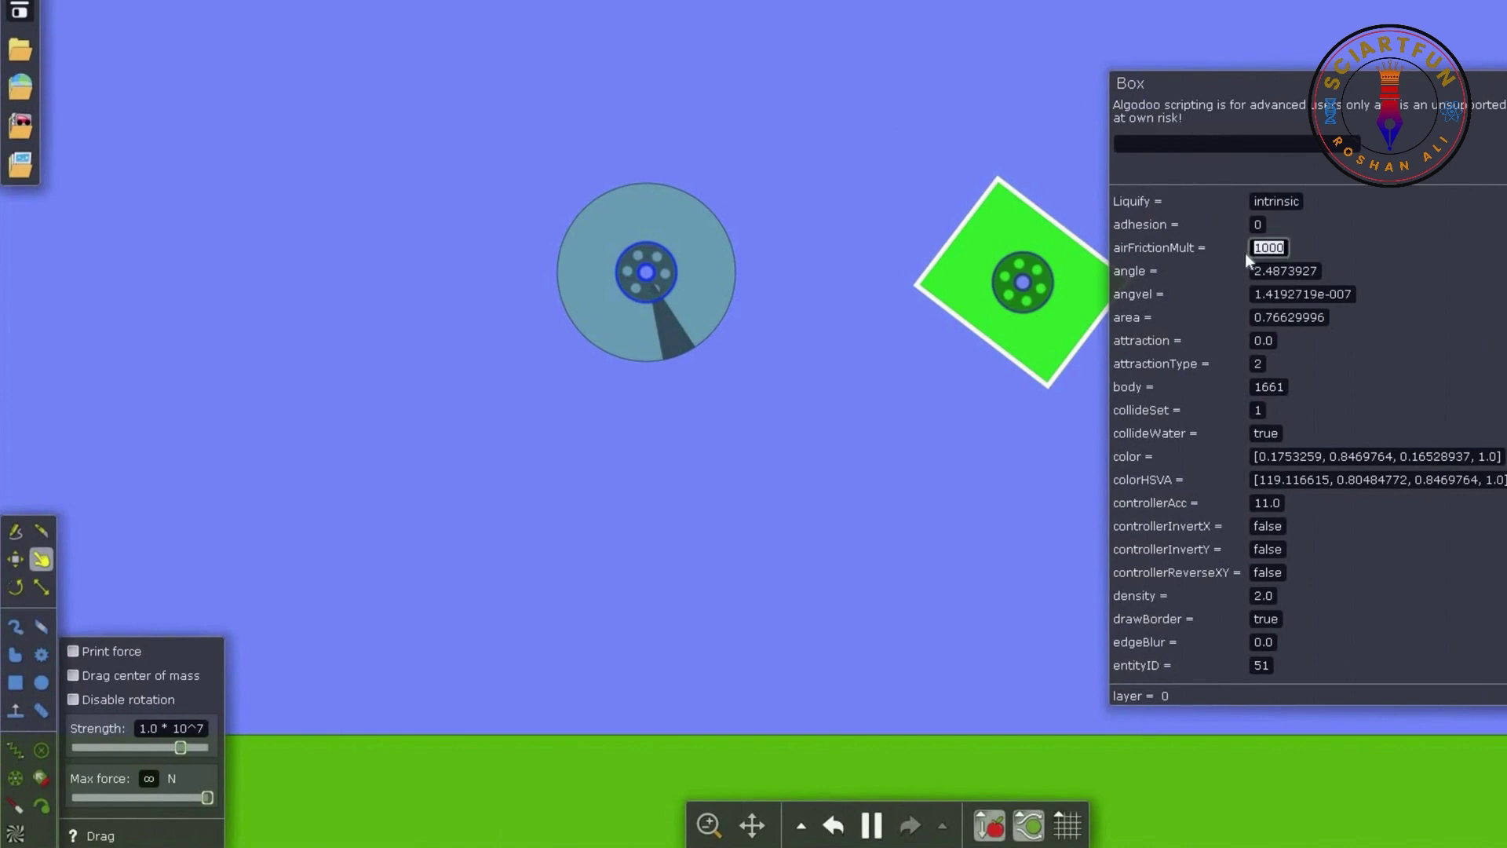
{"action": "left_click", "coordinate": [1030, 408]}
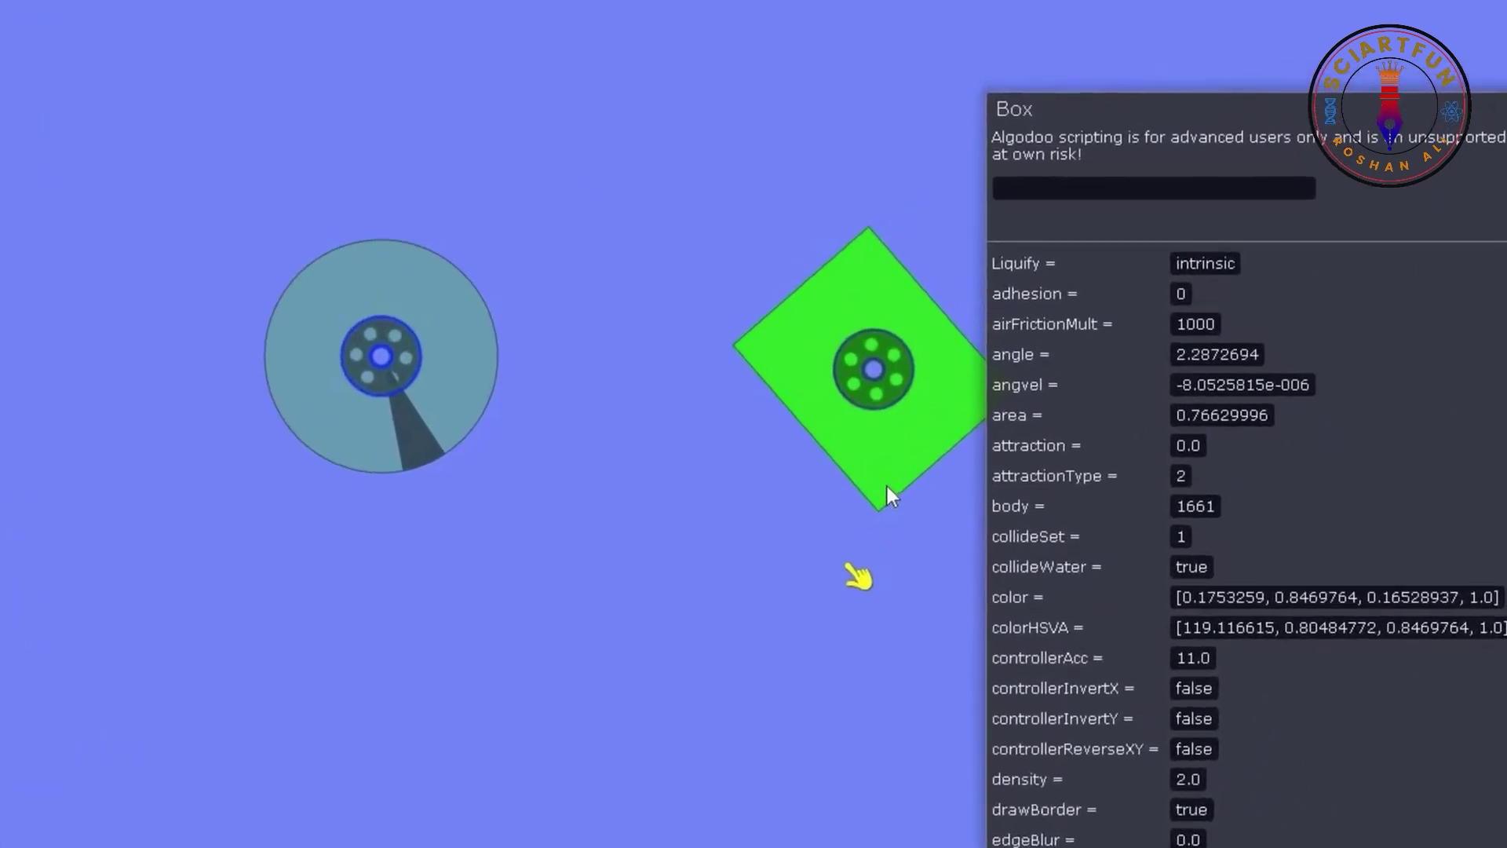
{"action": "left_click_drag", "start_coordinate": [833, 513], "coordinate": [642, 586]}
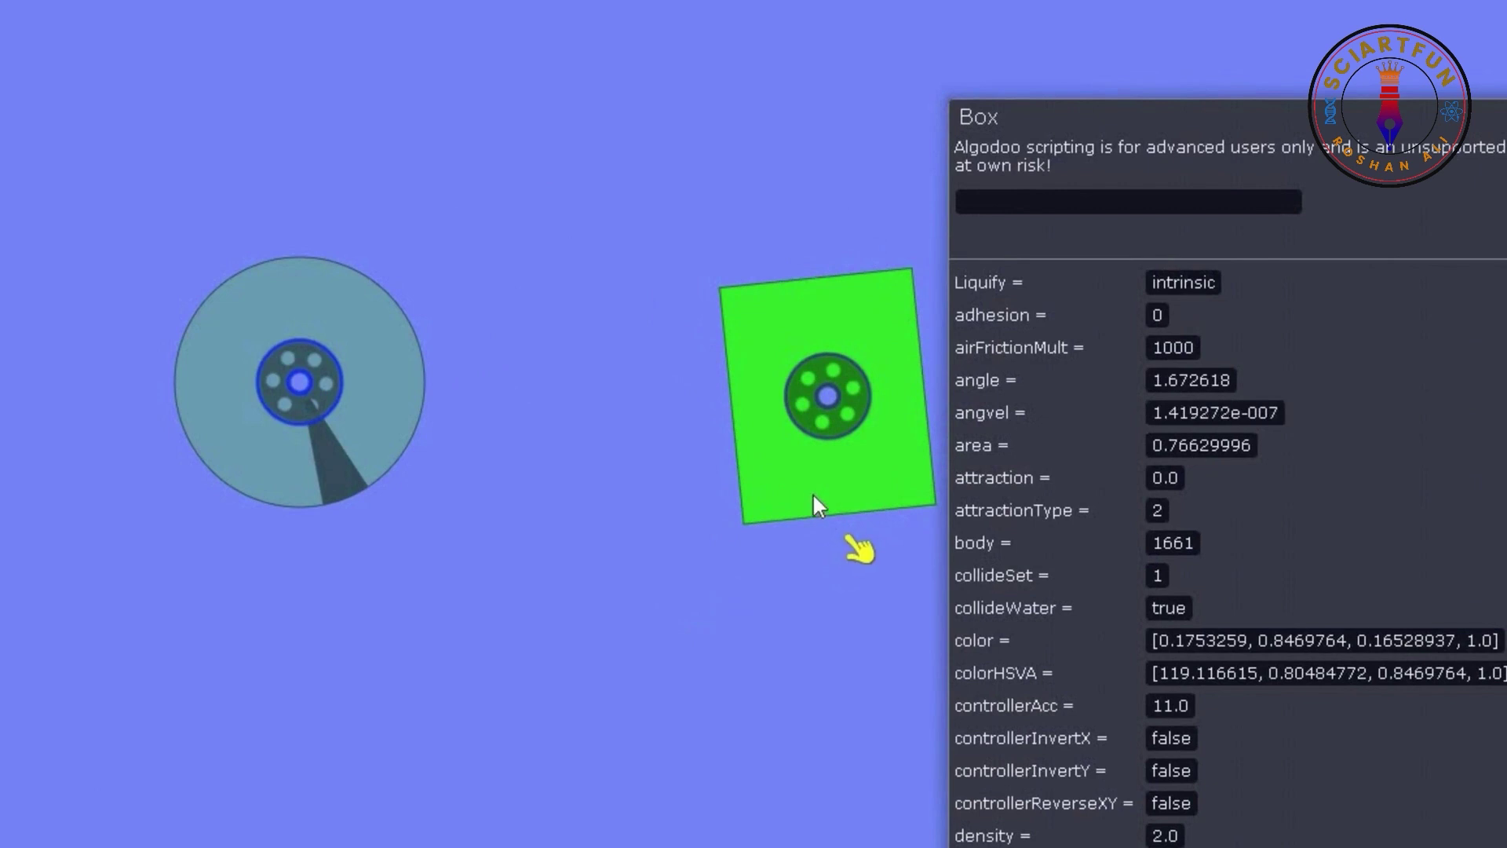
{"action": "left_click_drag", "start_coordinate": [811, 493], "coordinate": [647, 413]}
{"action": "left_click_drag", "start_coordinate": [804, 524], "coordinate": [700, 360]}
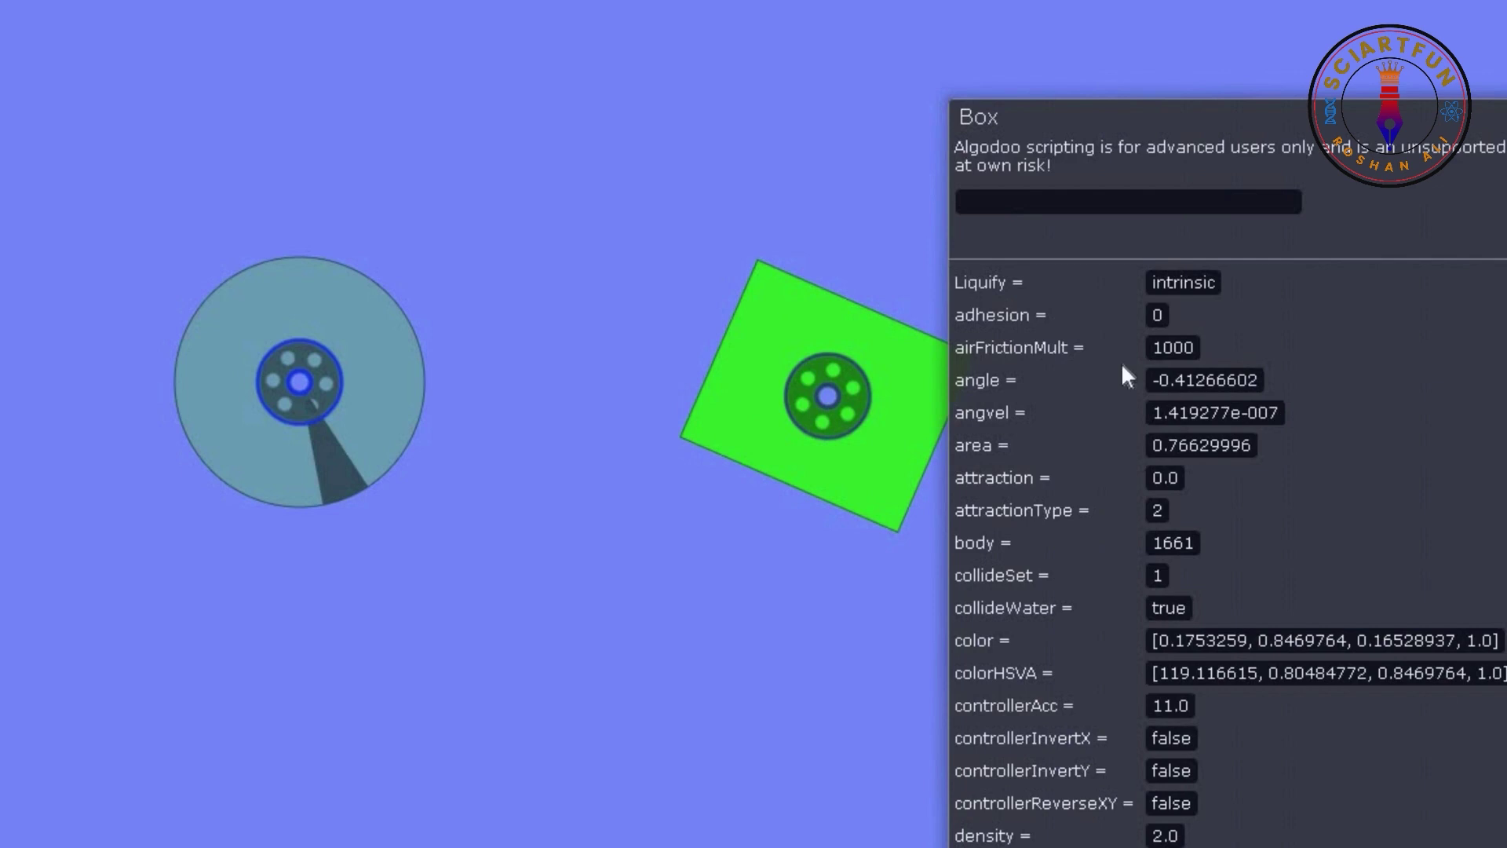
Try airFrictionMult 10, then 0, flinging the box into a fast spin each time.
{"action": "left_click", "coordinate": [1173, 347]}
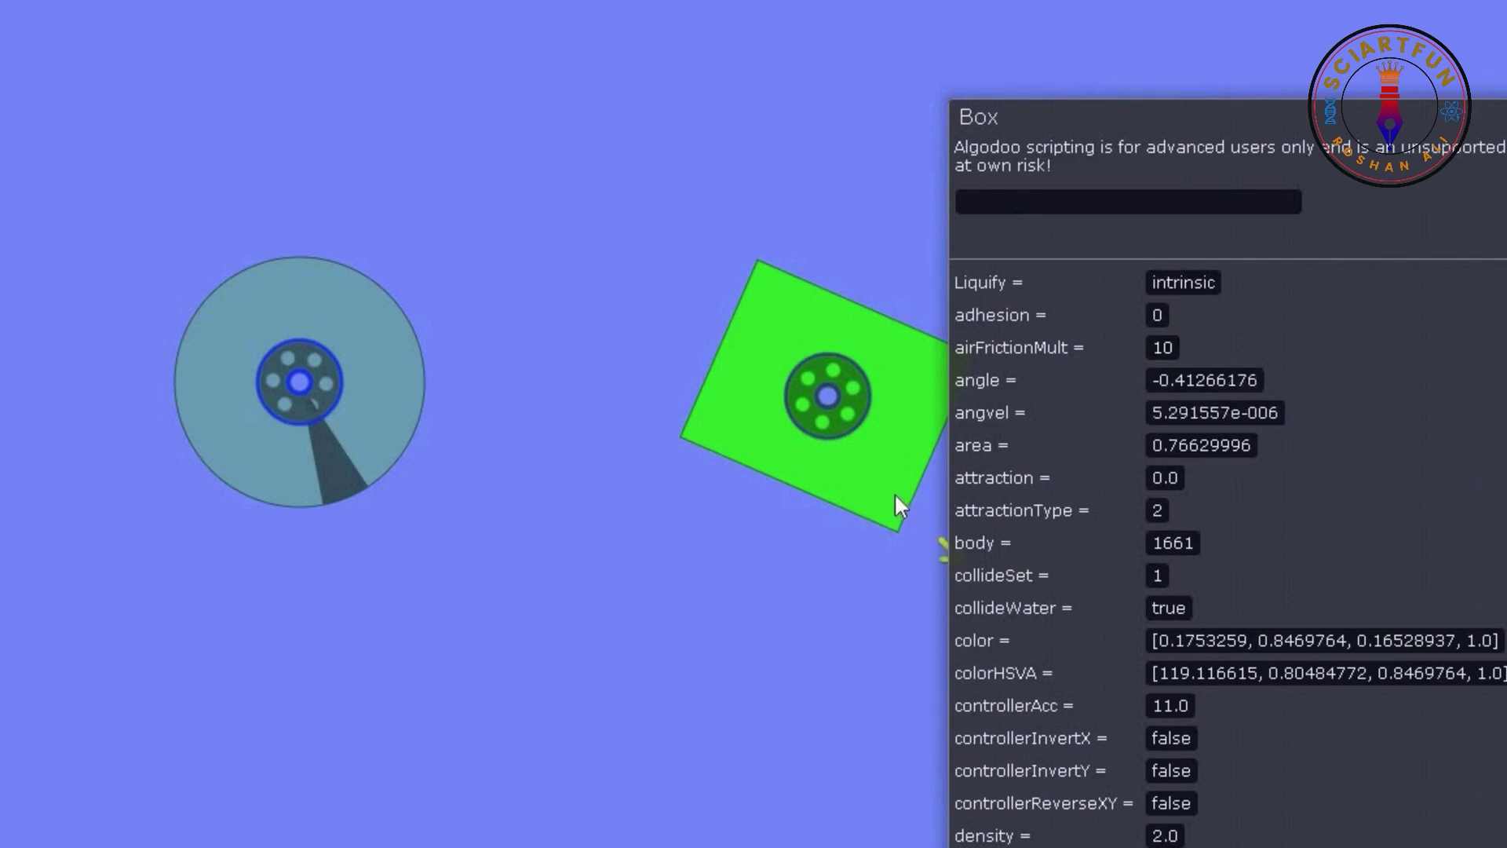
{"action": "left_click_drag", "start_coordinate": [891, 492], "coordinate": [742, 615]}
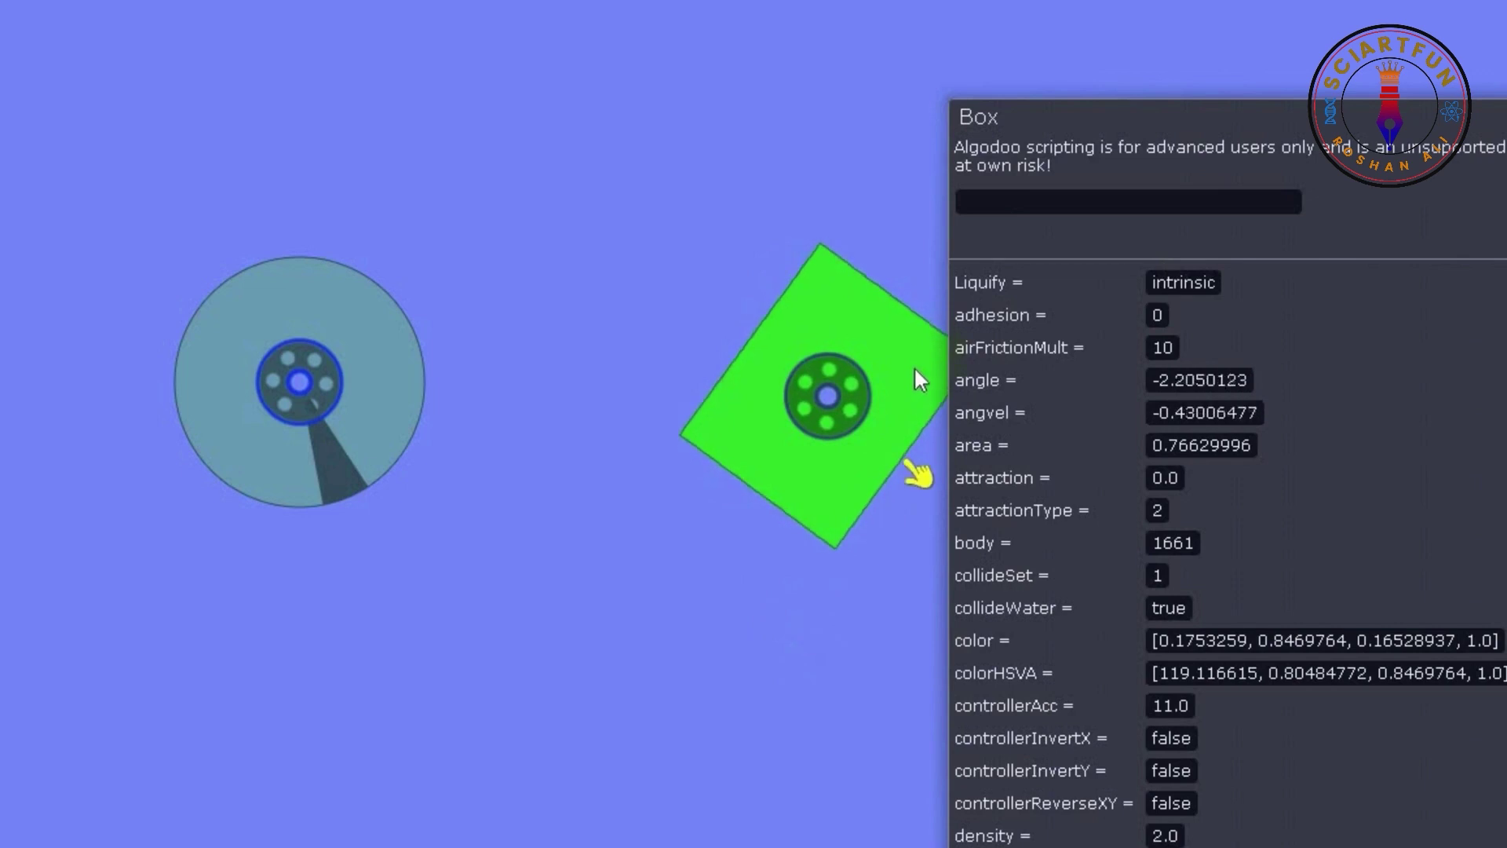
{"action": "left_click_drag", "start_coordinate": [926, 389], "coordinate": [706, 763]}
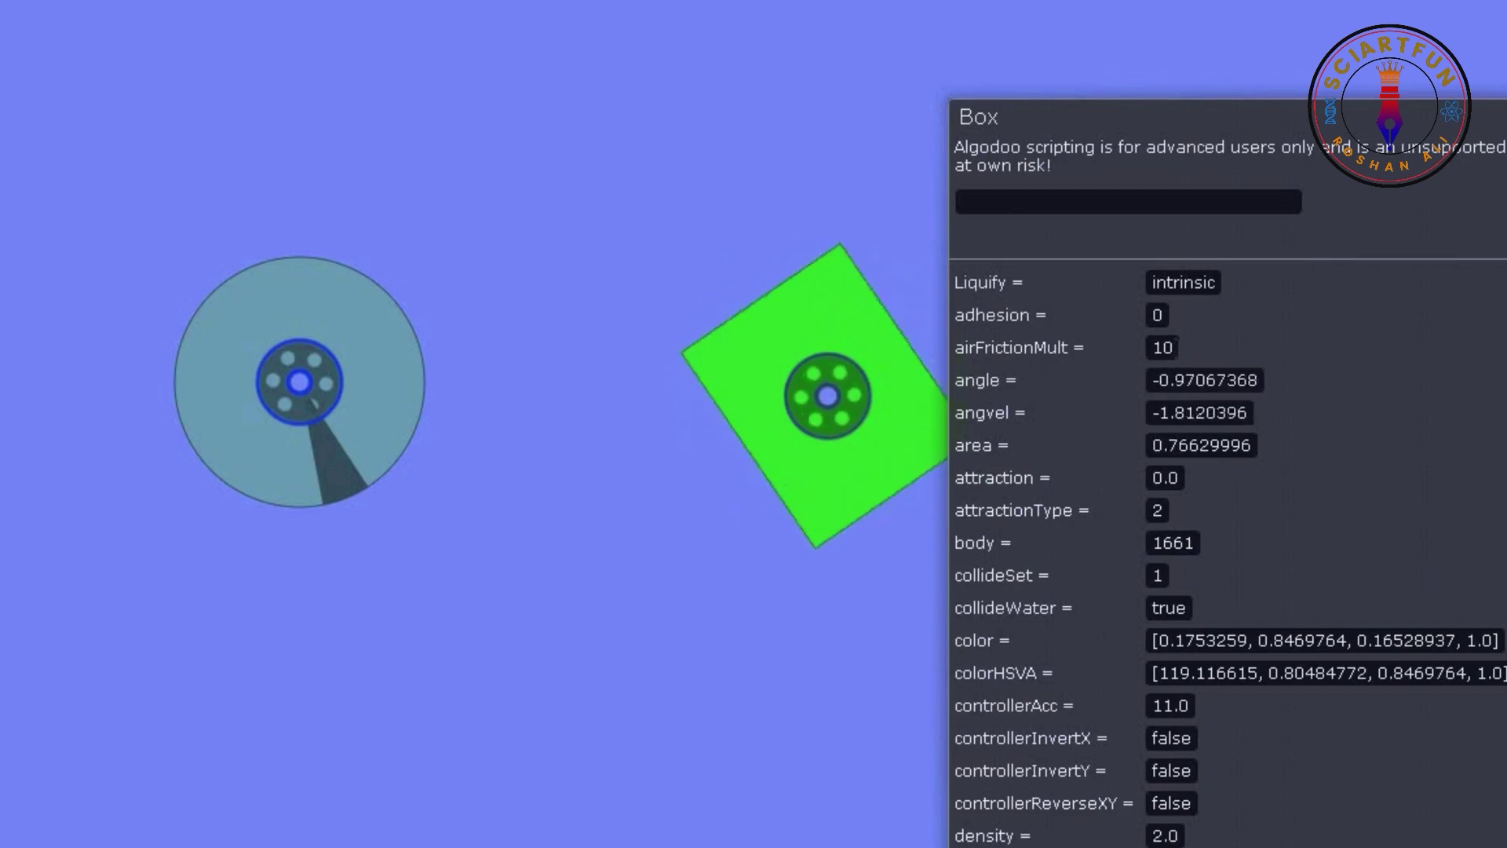
{"action": "left_click_drag", "start_coordinate": [1173, 349], "coordinate": [1121, 385]}
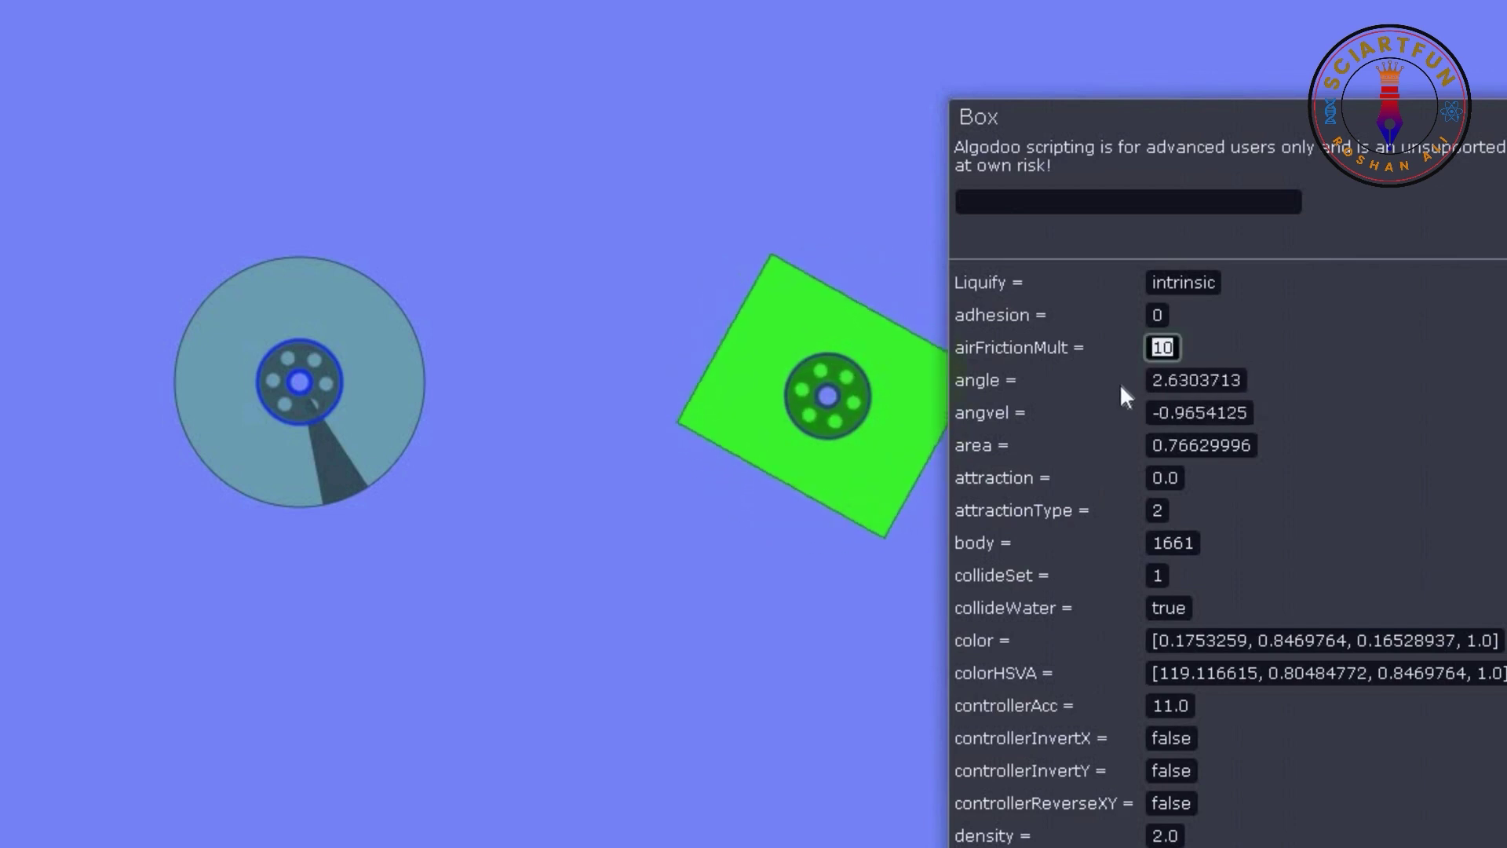
{"action": "type", "text": "0"}
{"action": "key", "text": "Return"}
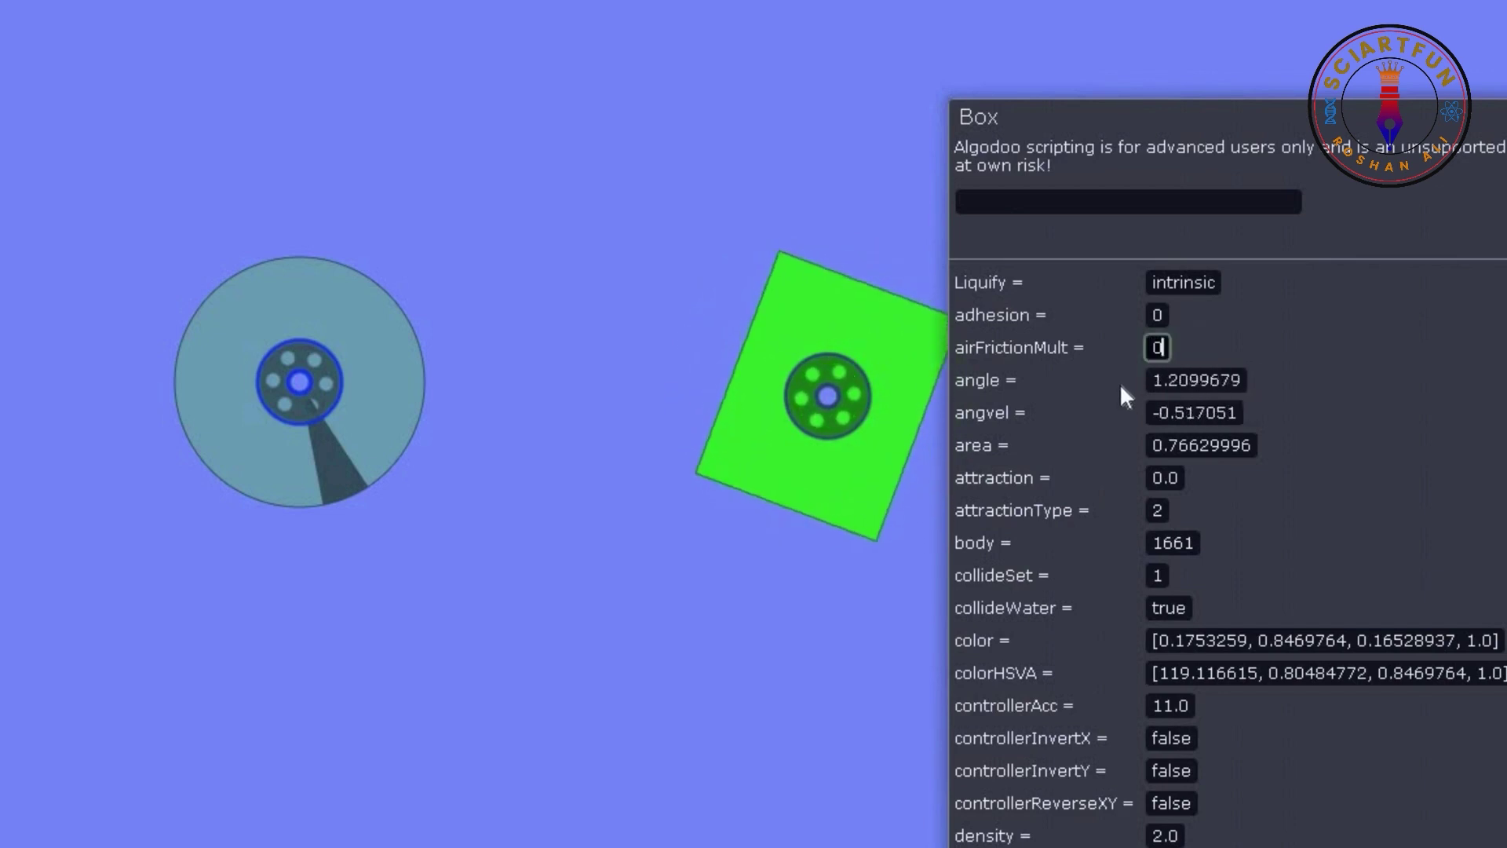
{"action": "left_click_drag", "start_coordinate": [926, 423], "coordinate": [644, 681]}
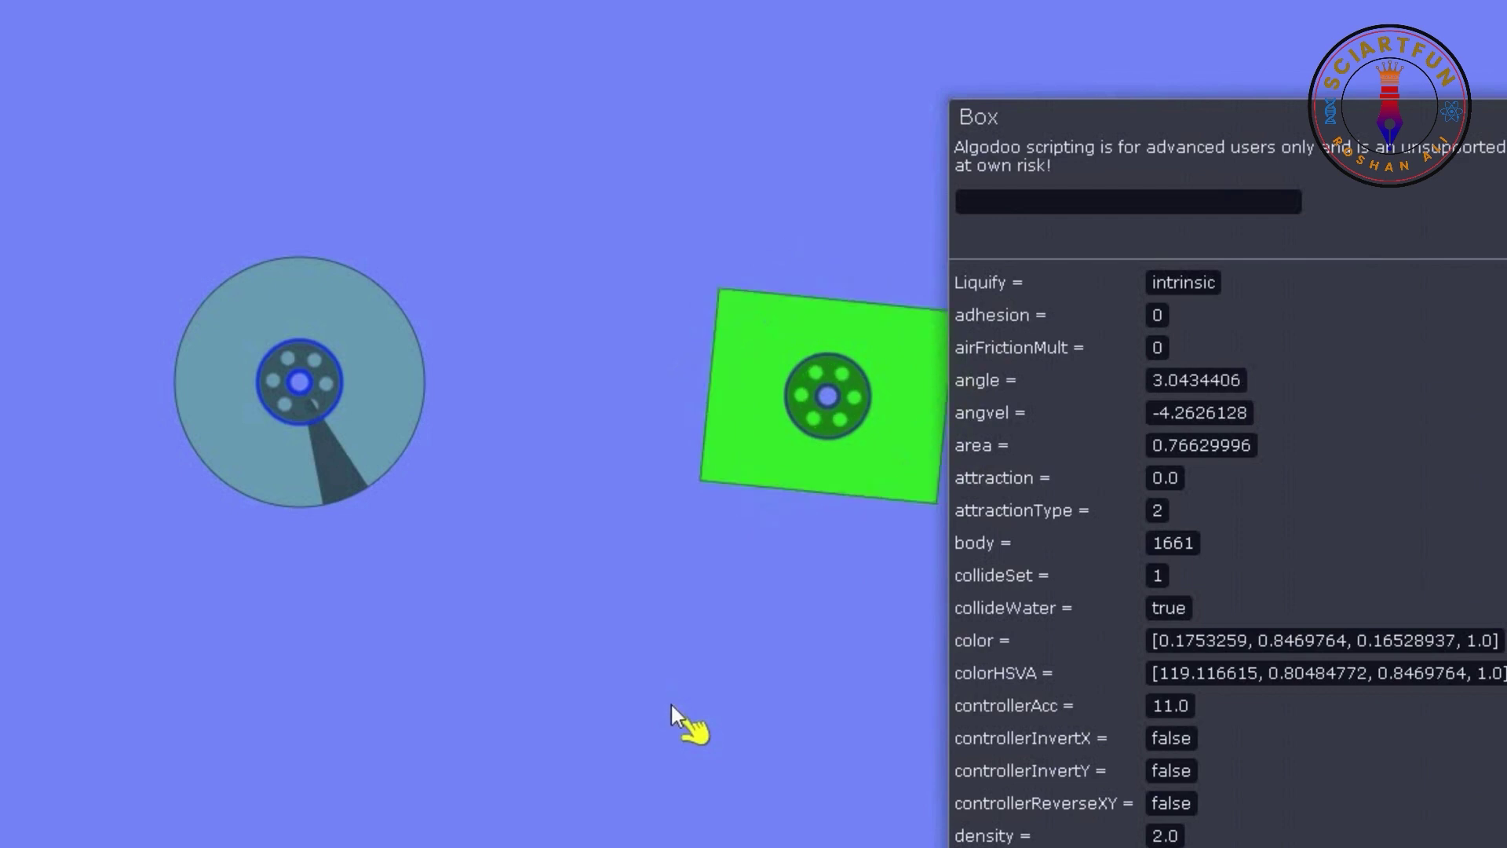
{"action": "left_click", "coordinate": [909, 471]}
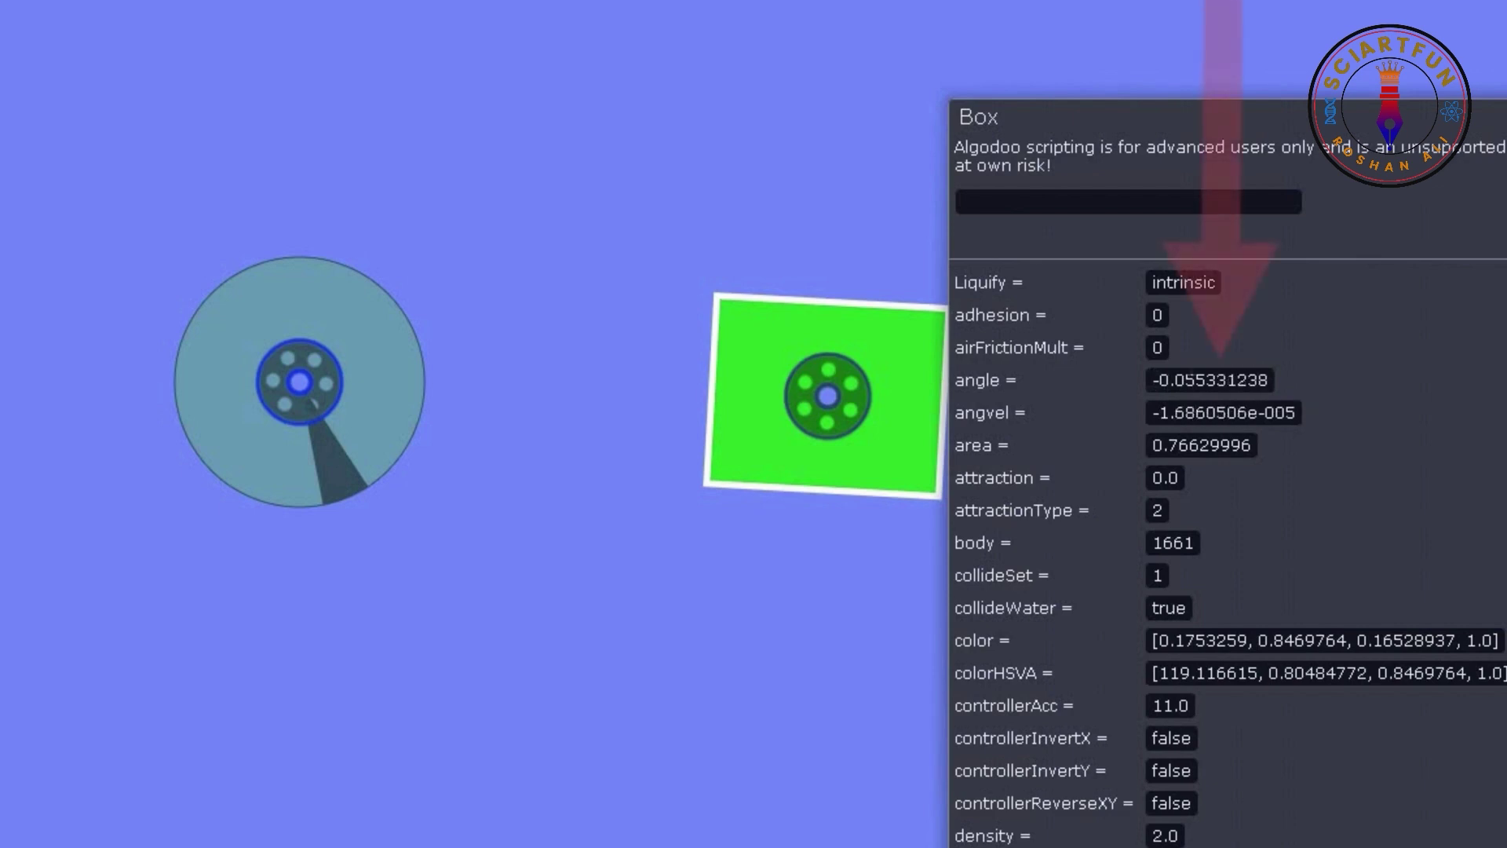
Try box angles of 5, 1 and 0.1.
{"action": "left_click_drag", "start_coordinate": [1152, 380], "coordinate": [1350, 321]}
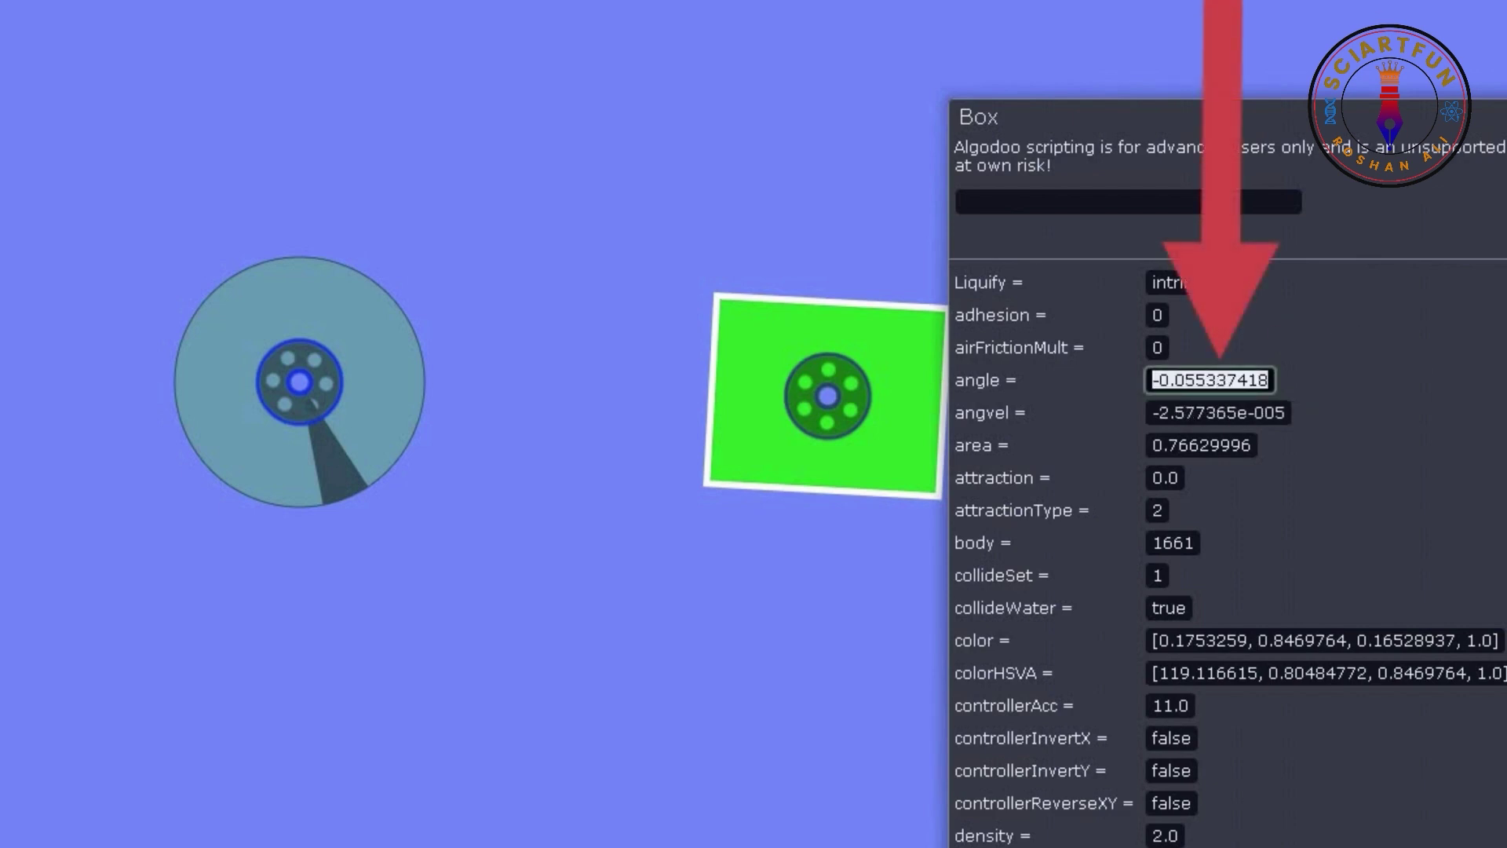
{"action": "type", "text": "5"}
{"action": "key", "text": "Return"}
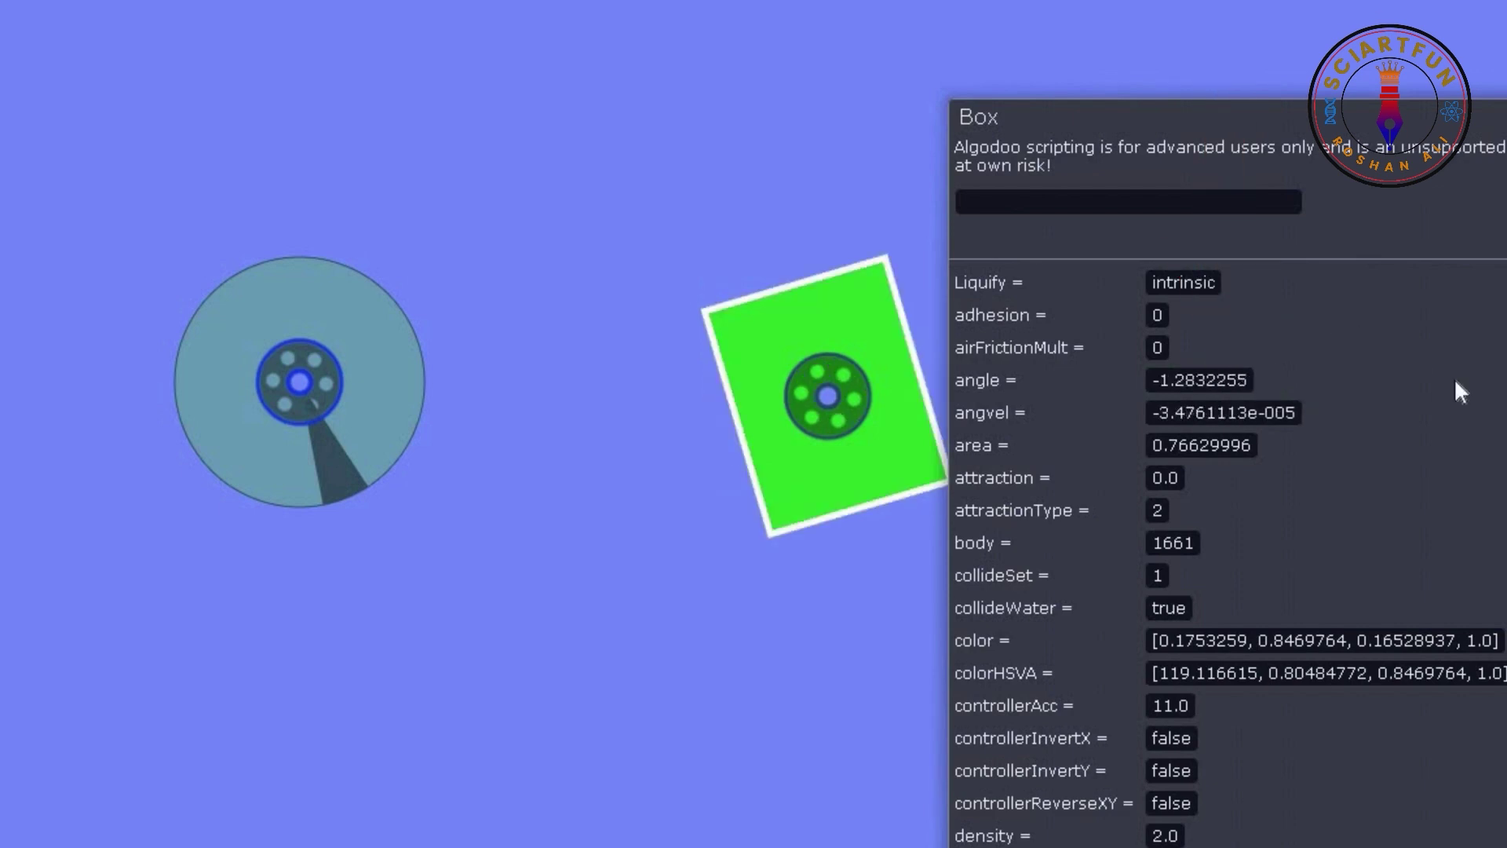
{"action": "key", "text": "ctrl+a"}
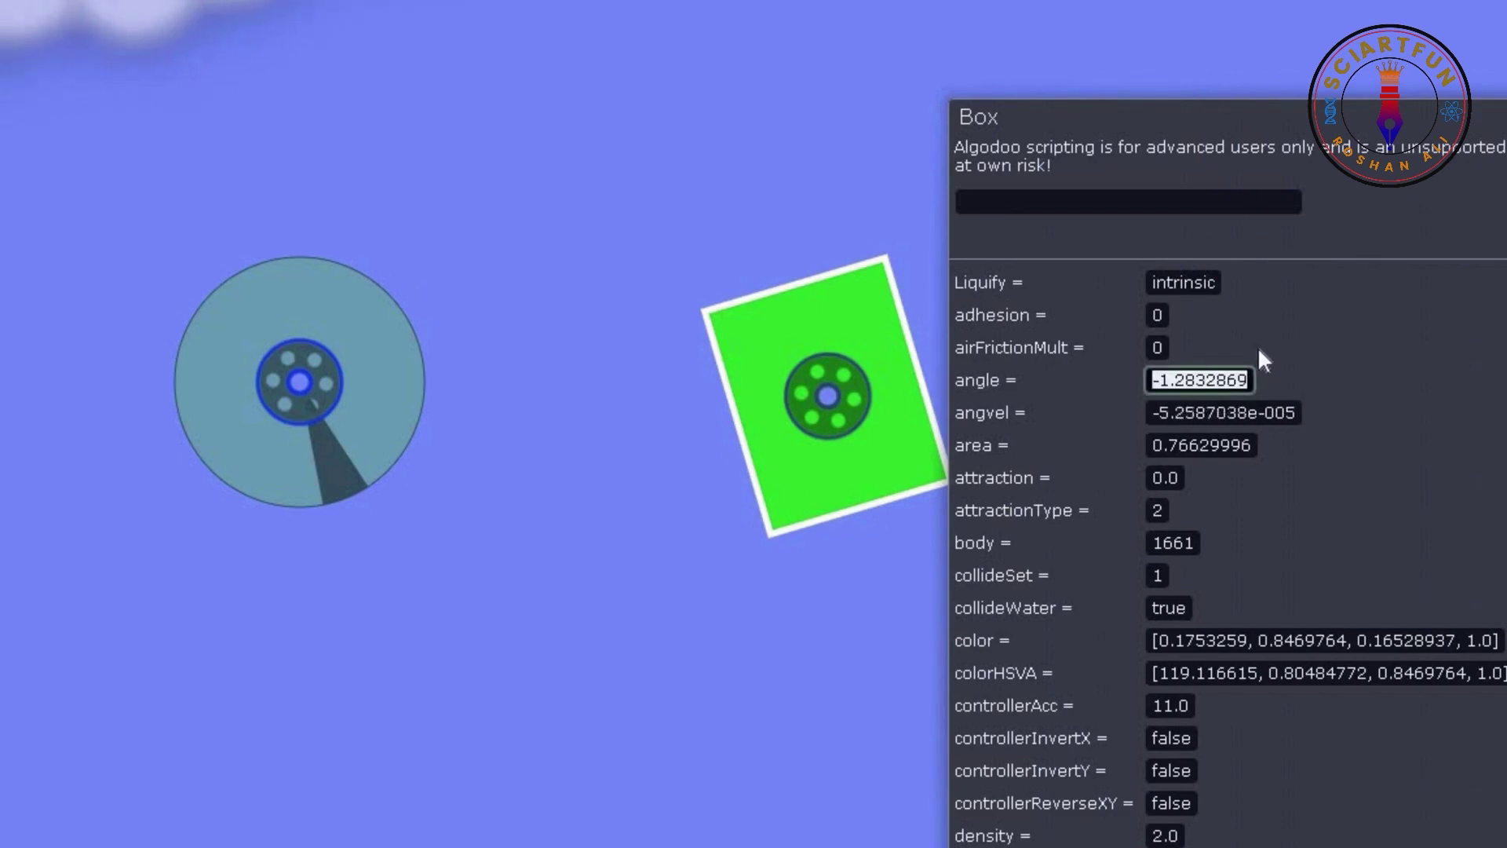
{"action": "type", "text": "1"}
{"action": "key", "text": "Return"}
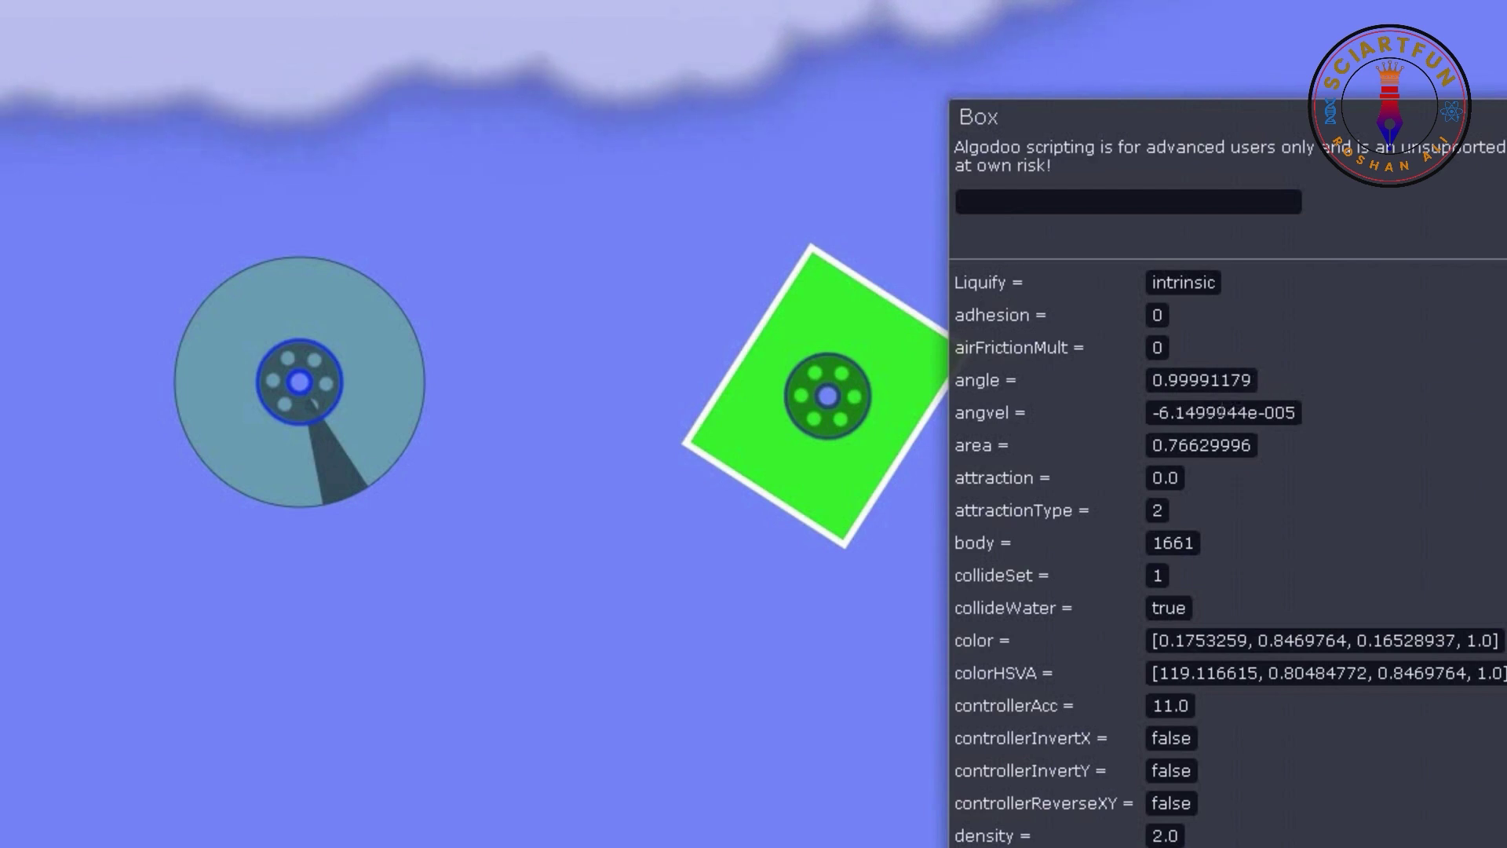
{"action": "key", "text": "ctrl+a"}
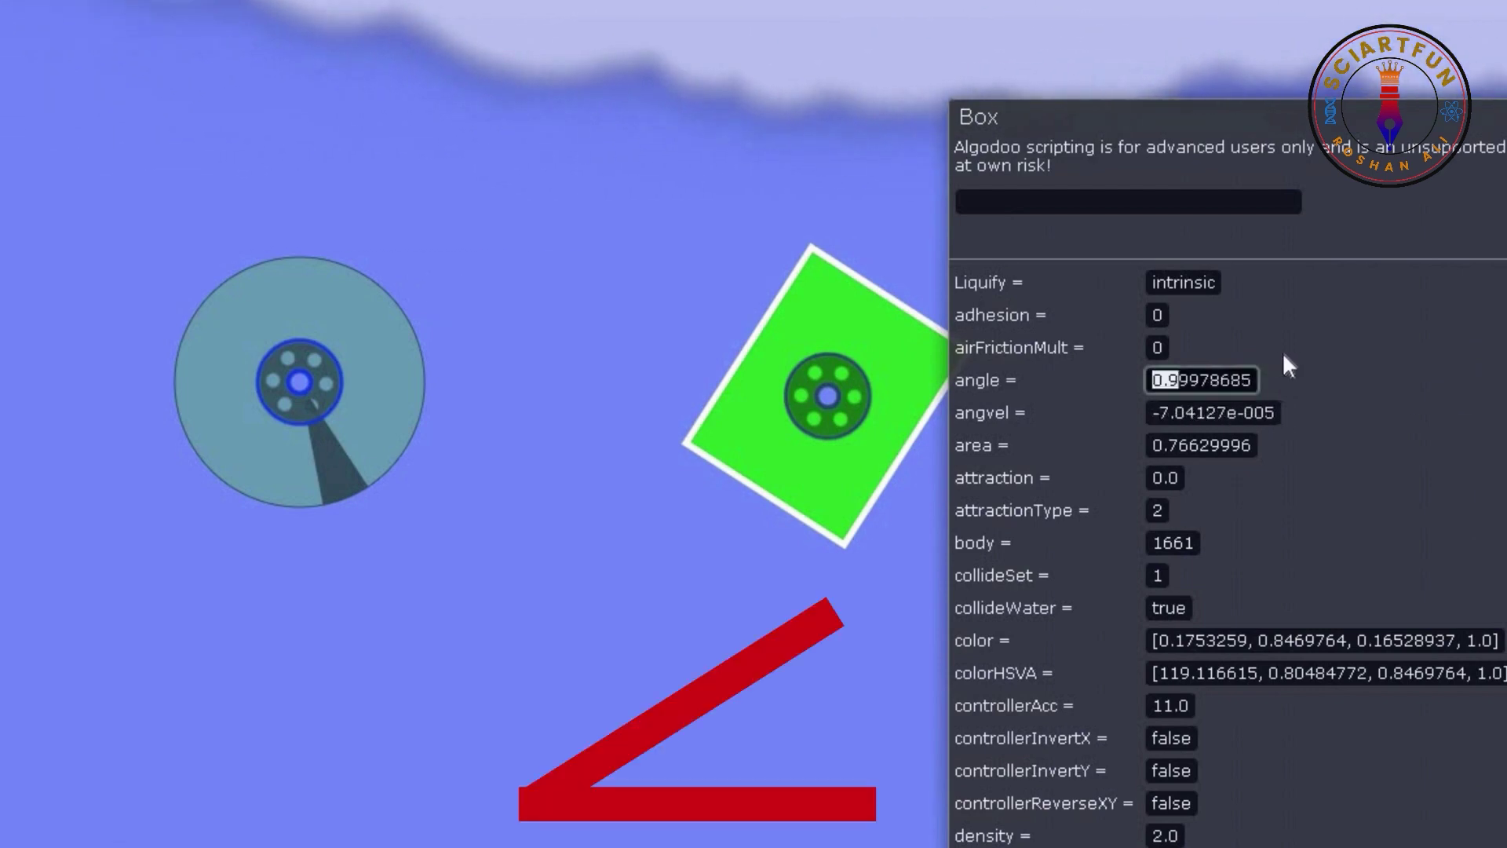
{"action": "type", "text": ".1"}
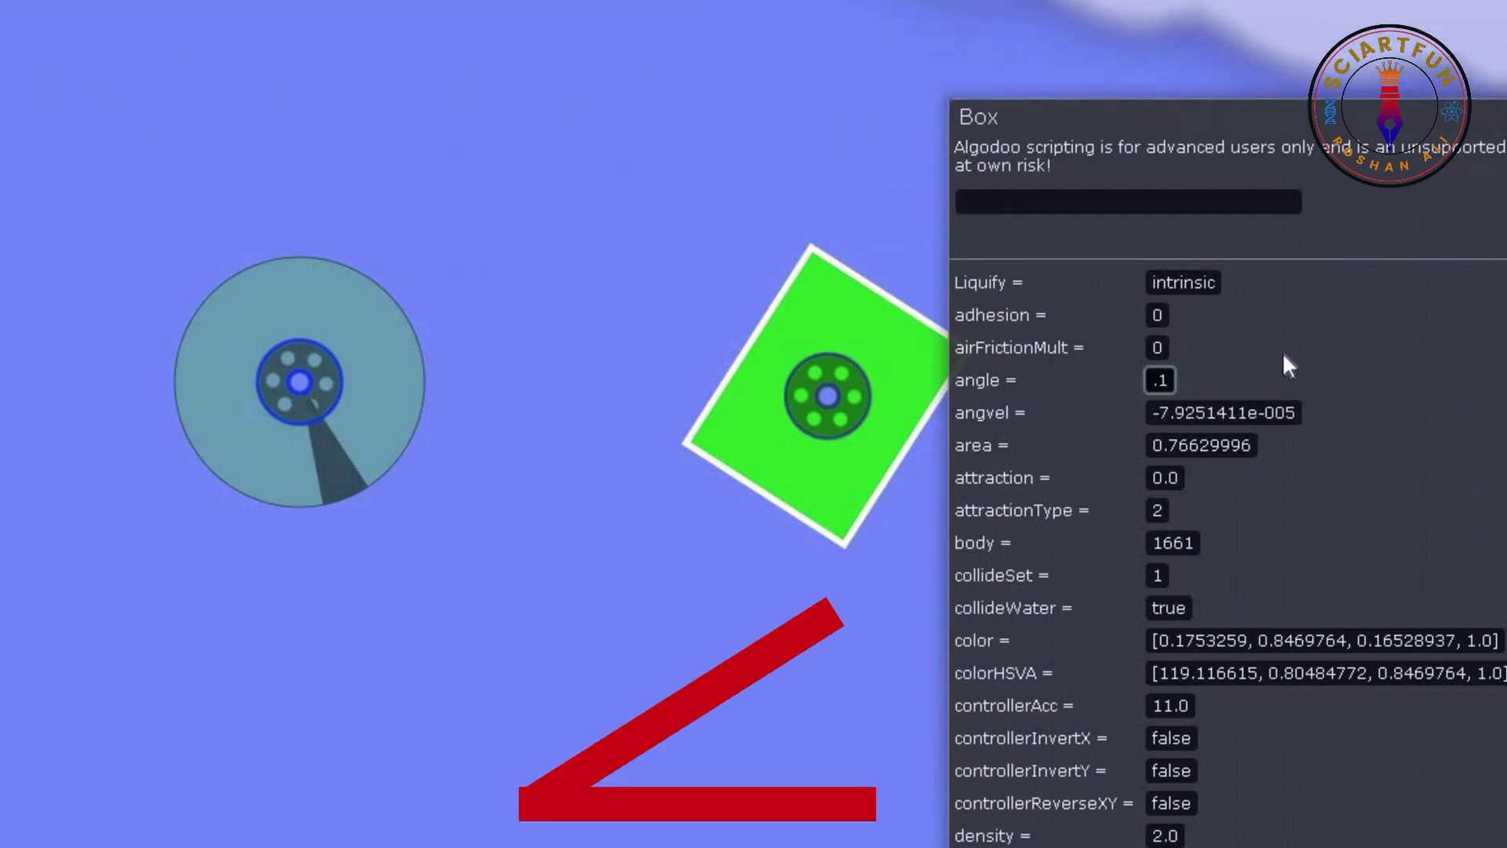
{"action": "key", "text": "Return"}
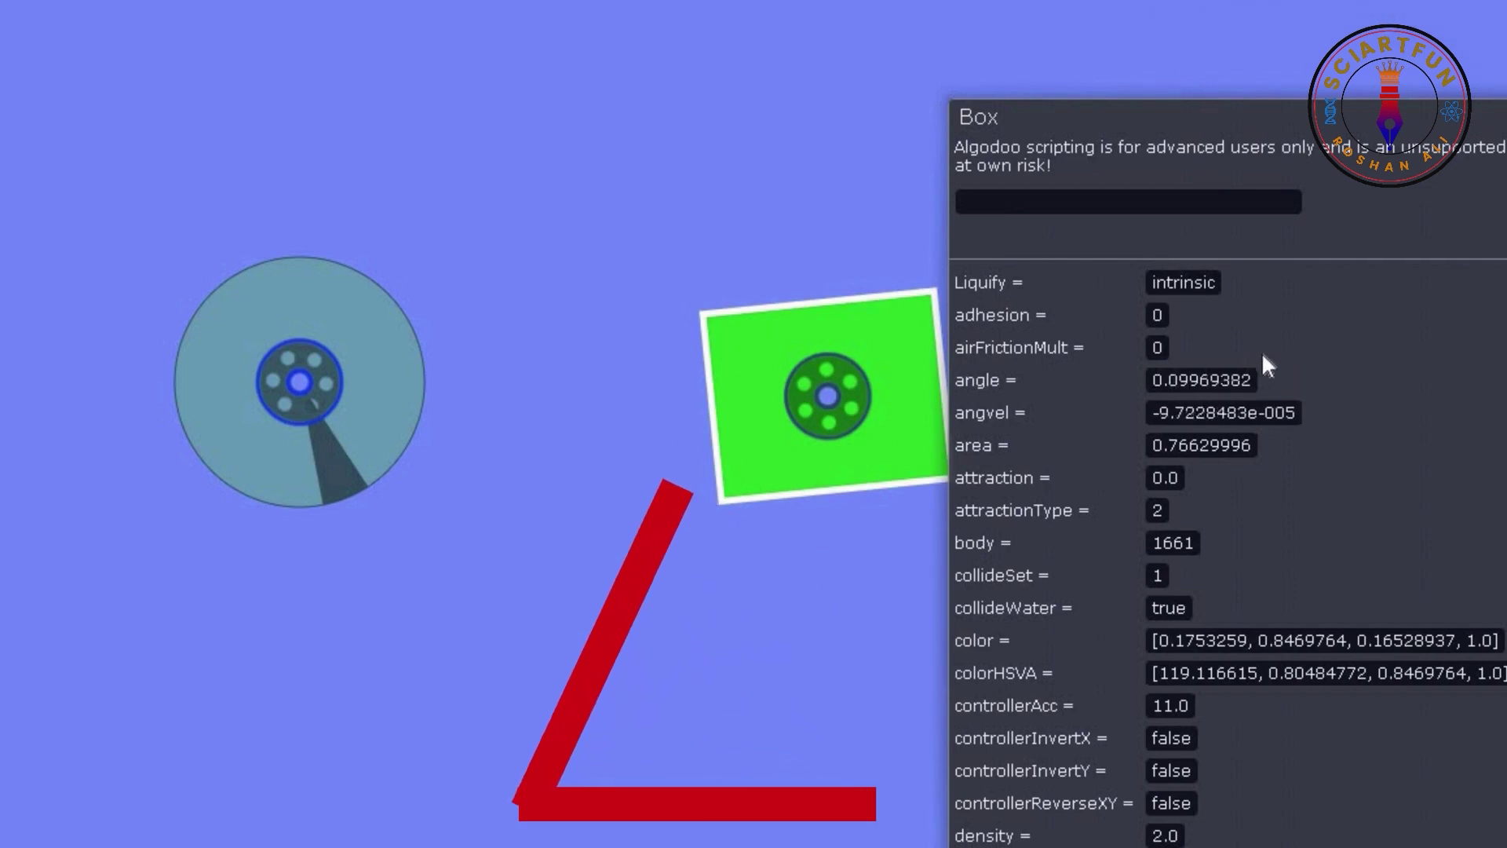
Step the box angle through 0.2, 0.3 and 0.5, ending at 0.6.
{"action": "key", "text": "ctrl+a"}
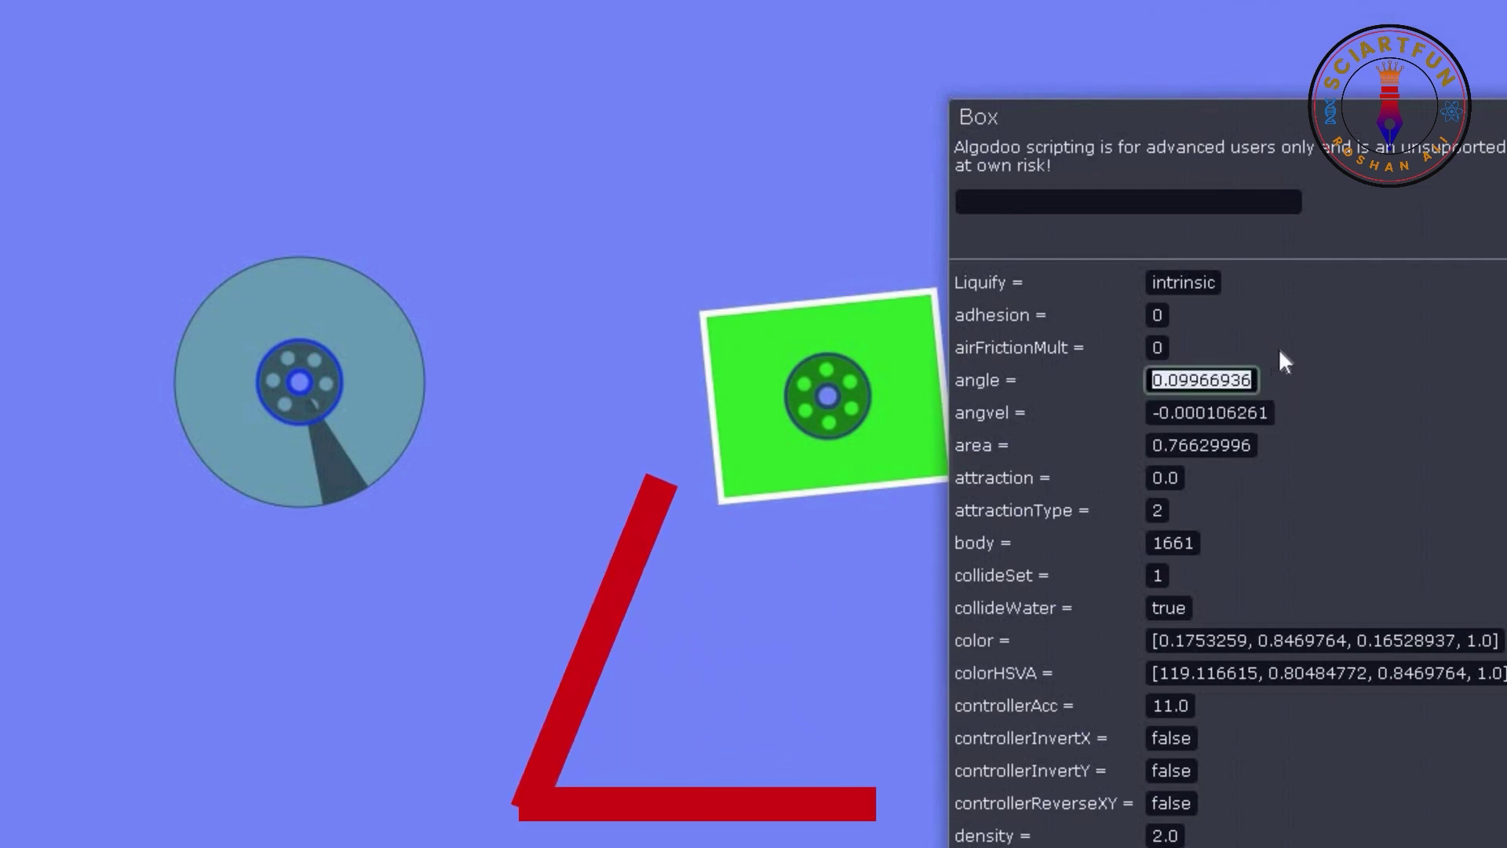
{"action": "type", "text": ".2"}
{"action": "key", "text": "Return"}
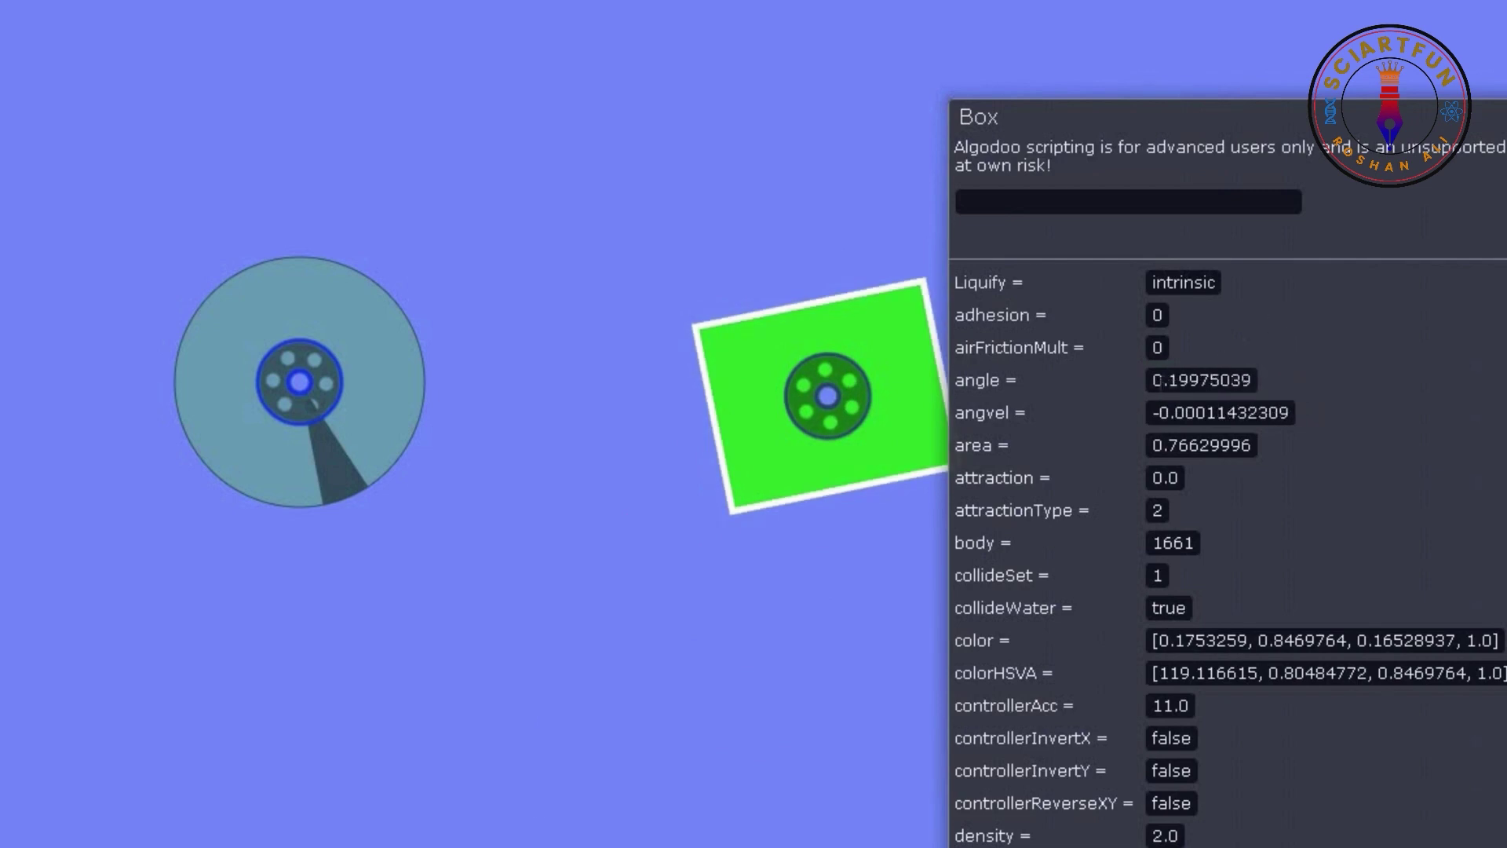
{"action": "key", "text": "Return"}
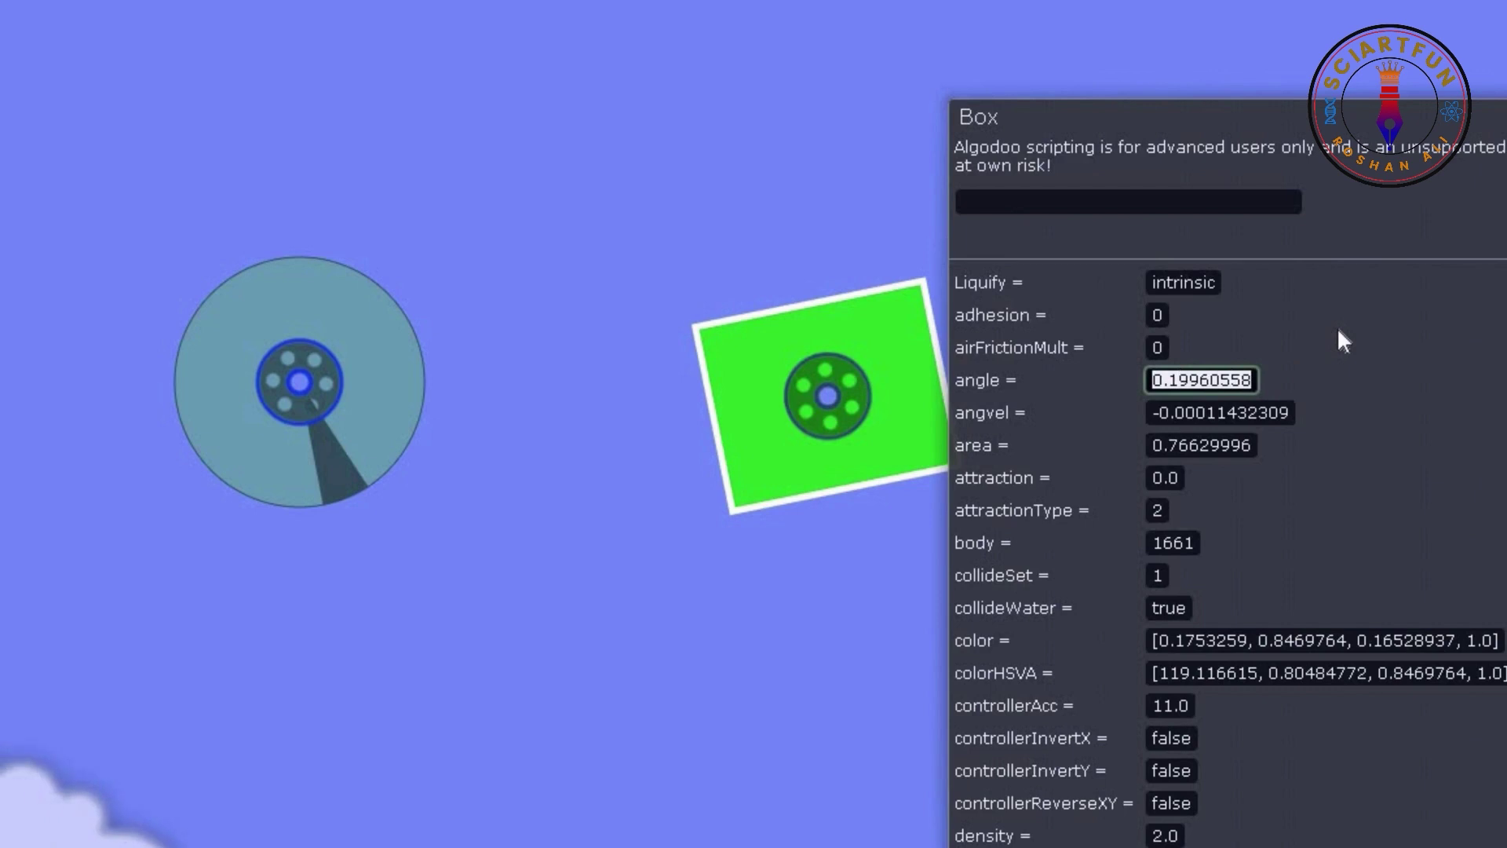
{"action": "type", "text": ".3"}
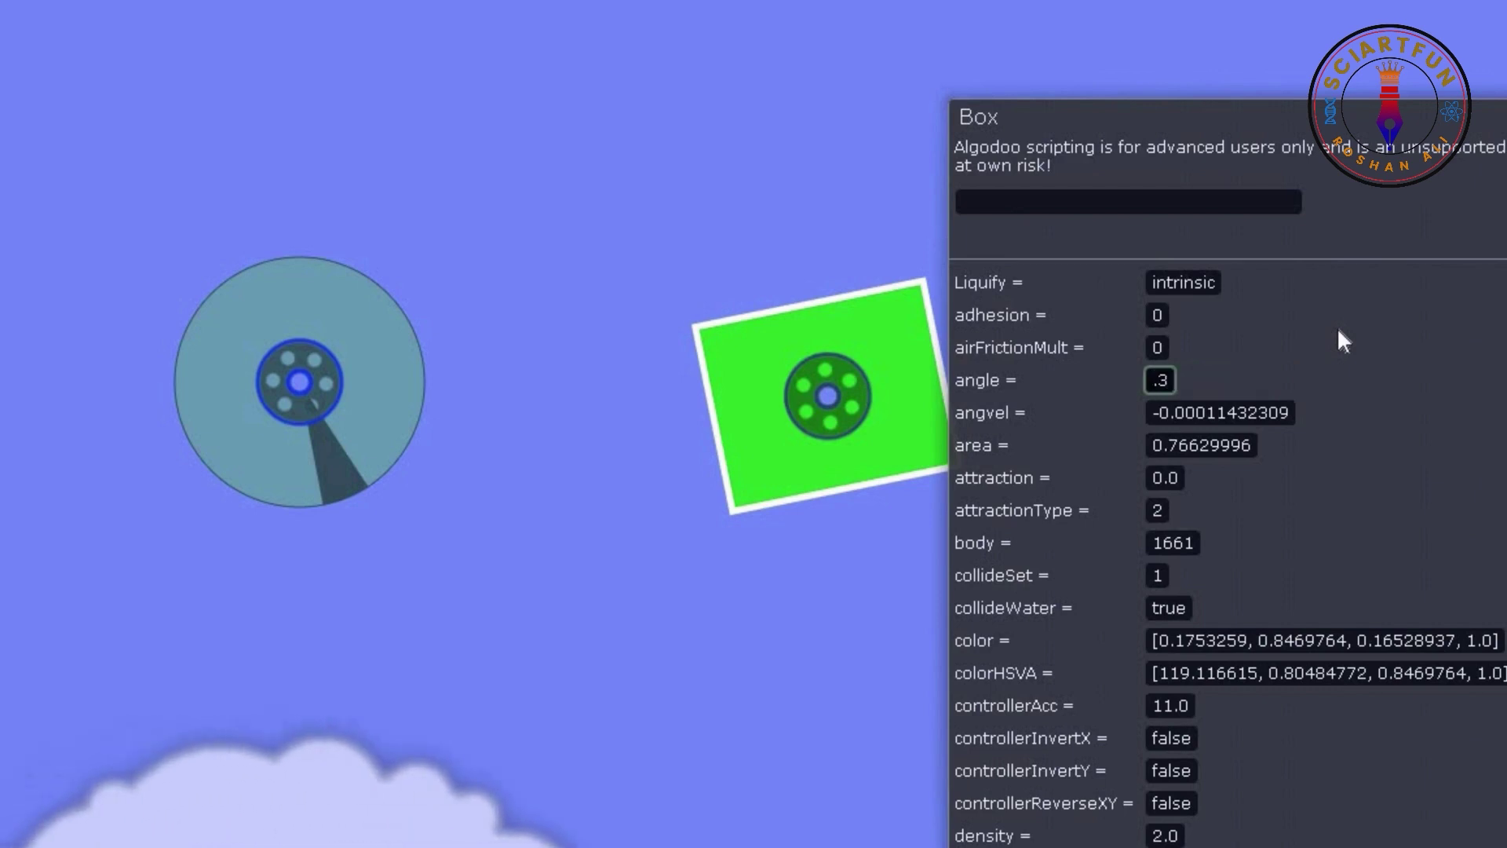
{"action": "key", "text": "Return"}
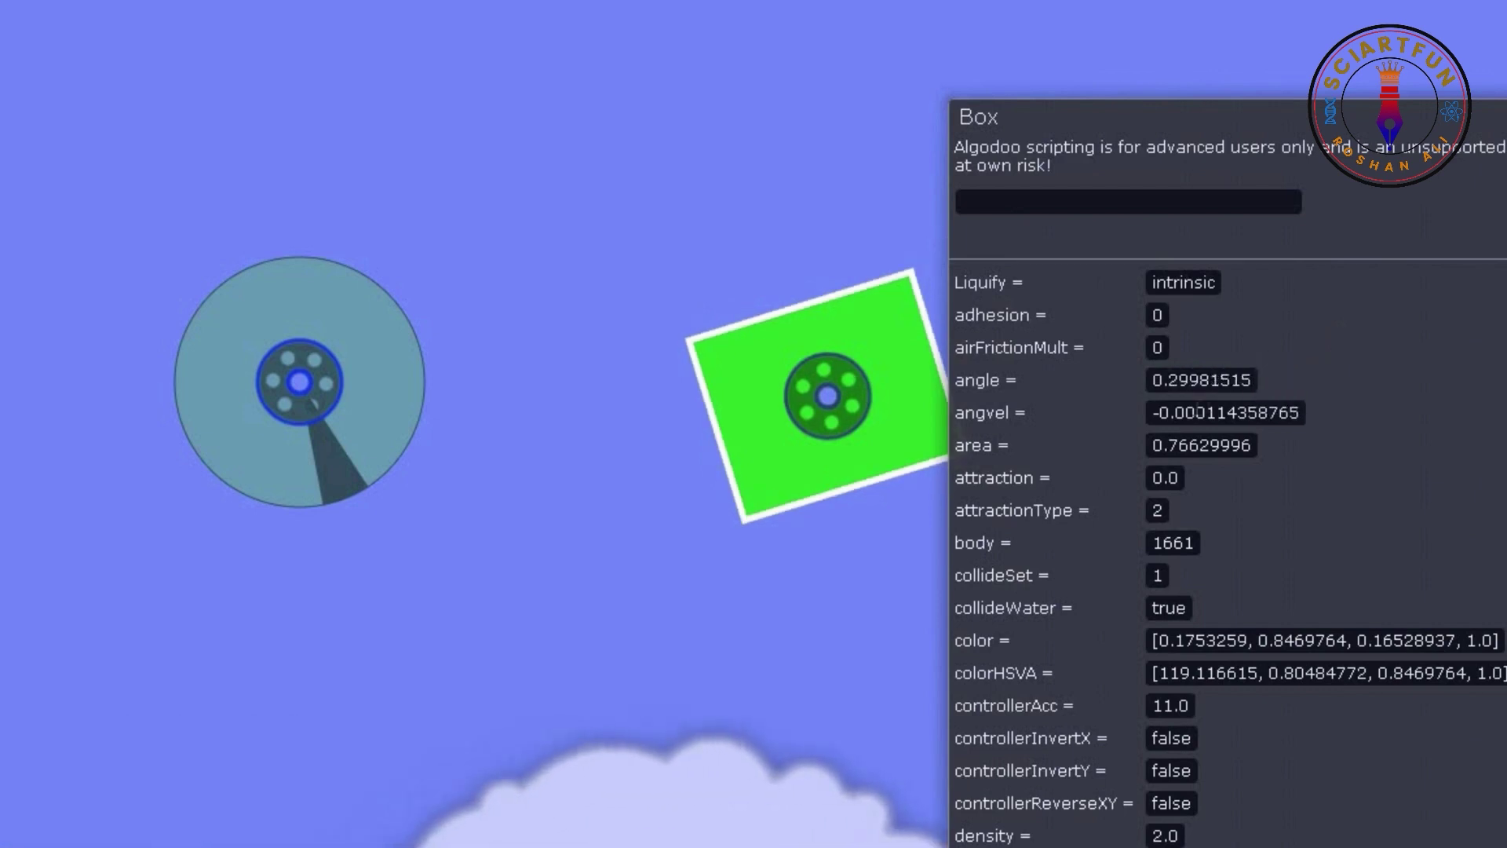
{"action": "left_click_drag", "start_coordinate": [1151, 381], "coordinate": [1316, 374]}
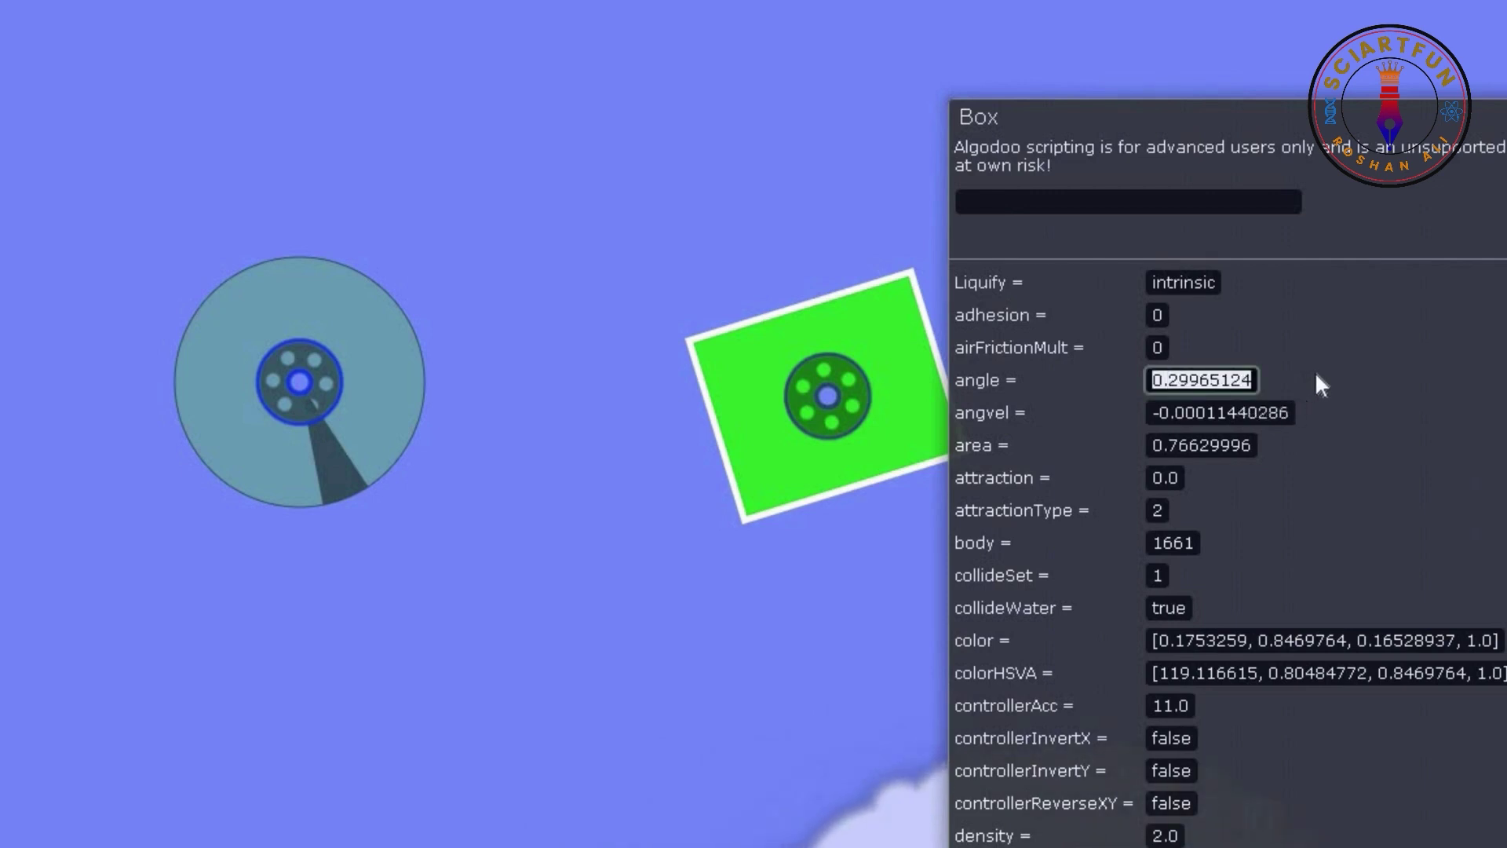
{"action": "type", "text": ".5"}
{"action": "key", "text": "Return"}
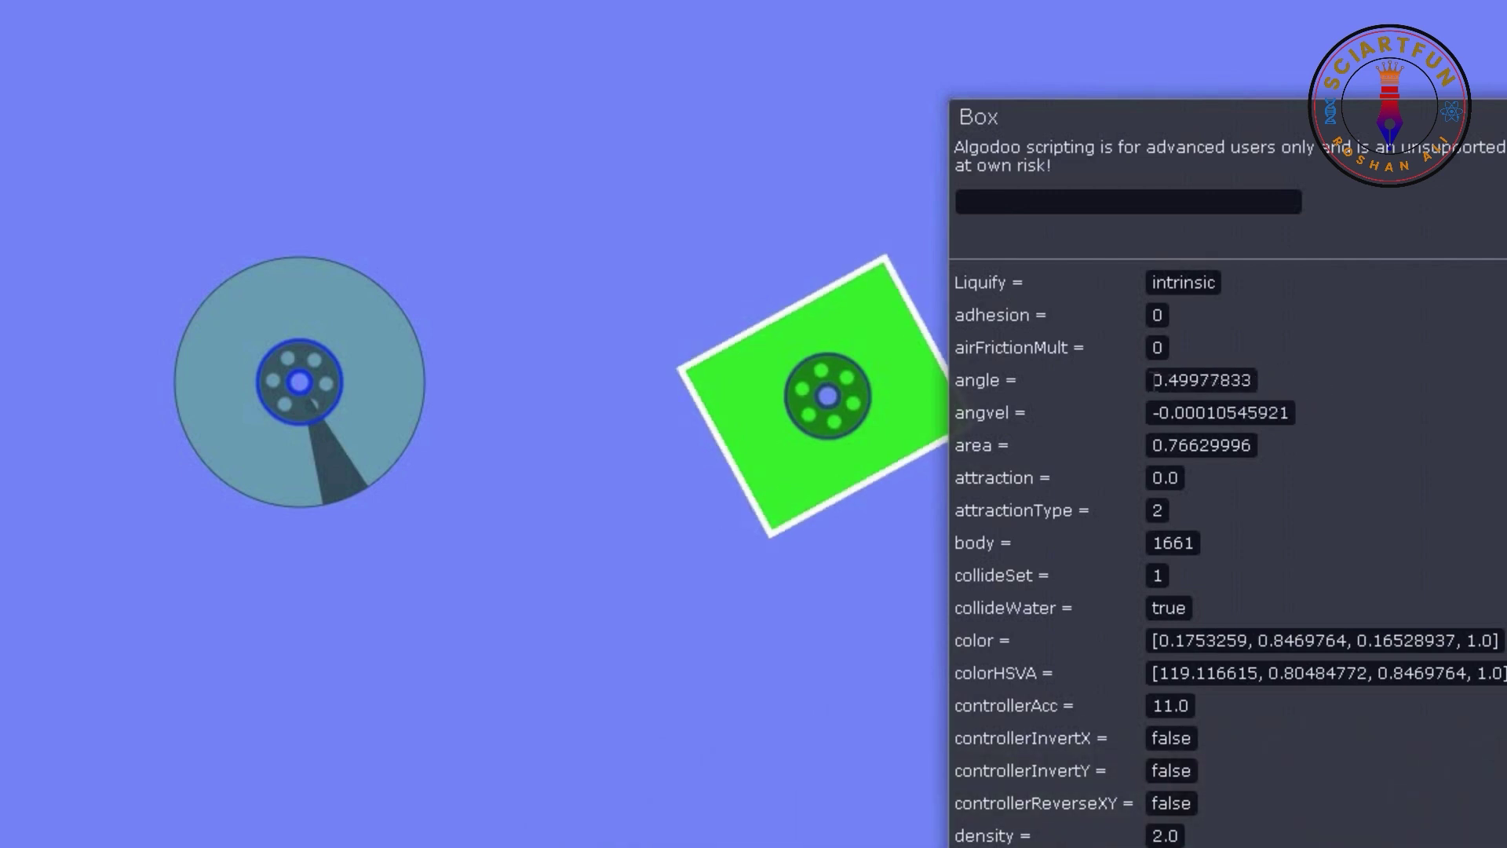
{"action": "left_click_drag", "start_coordinate": [1151, 382], "coordinate": [1320, 355]}
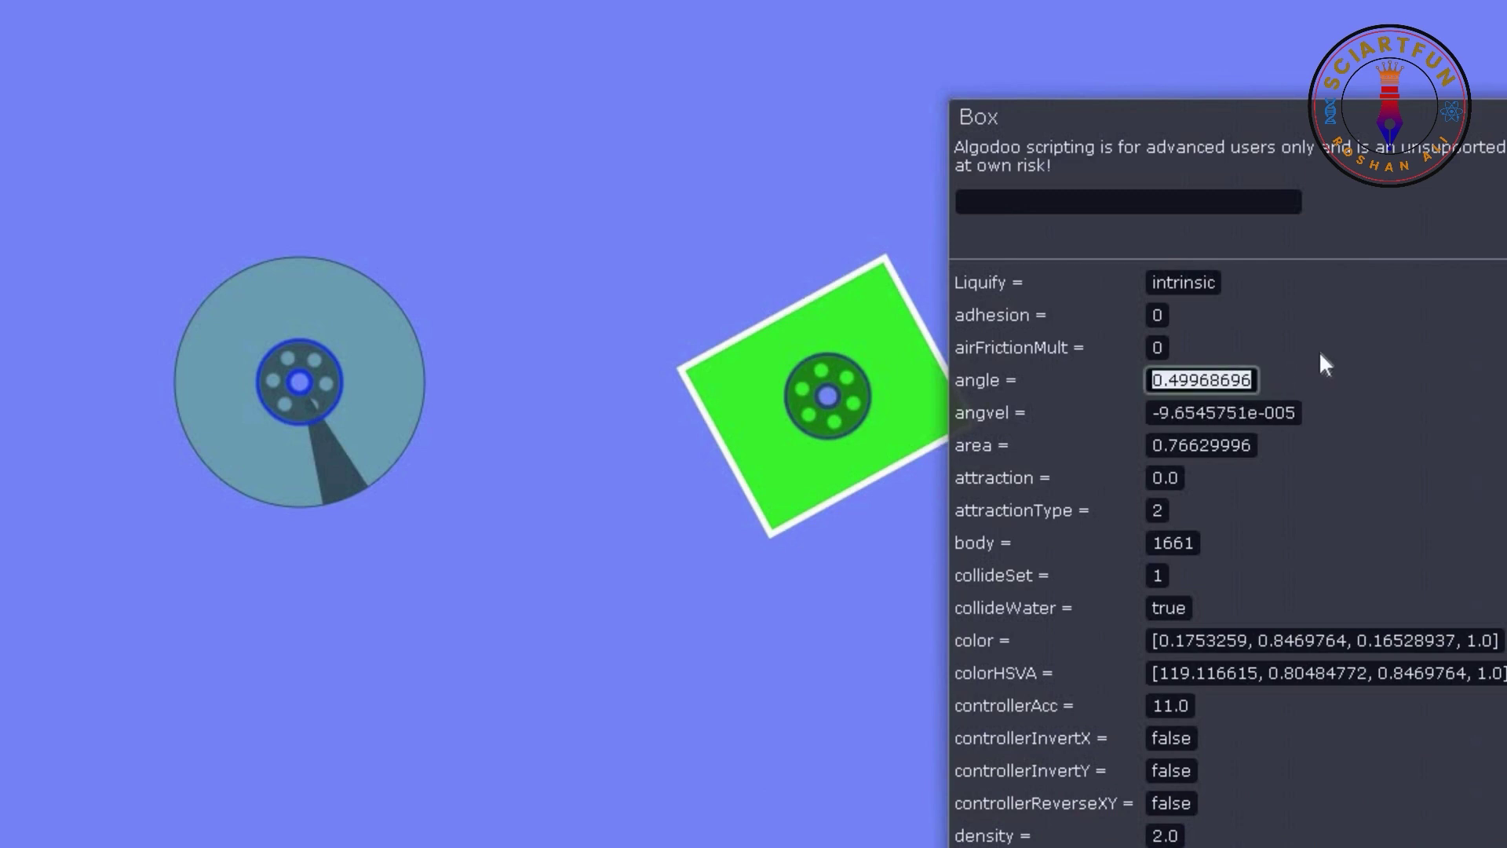
{"action": "type", "text": ".6"}
{"action": "key", "text": "Return"}
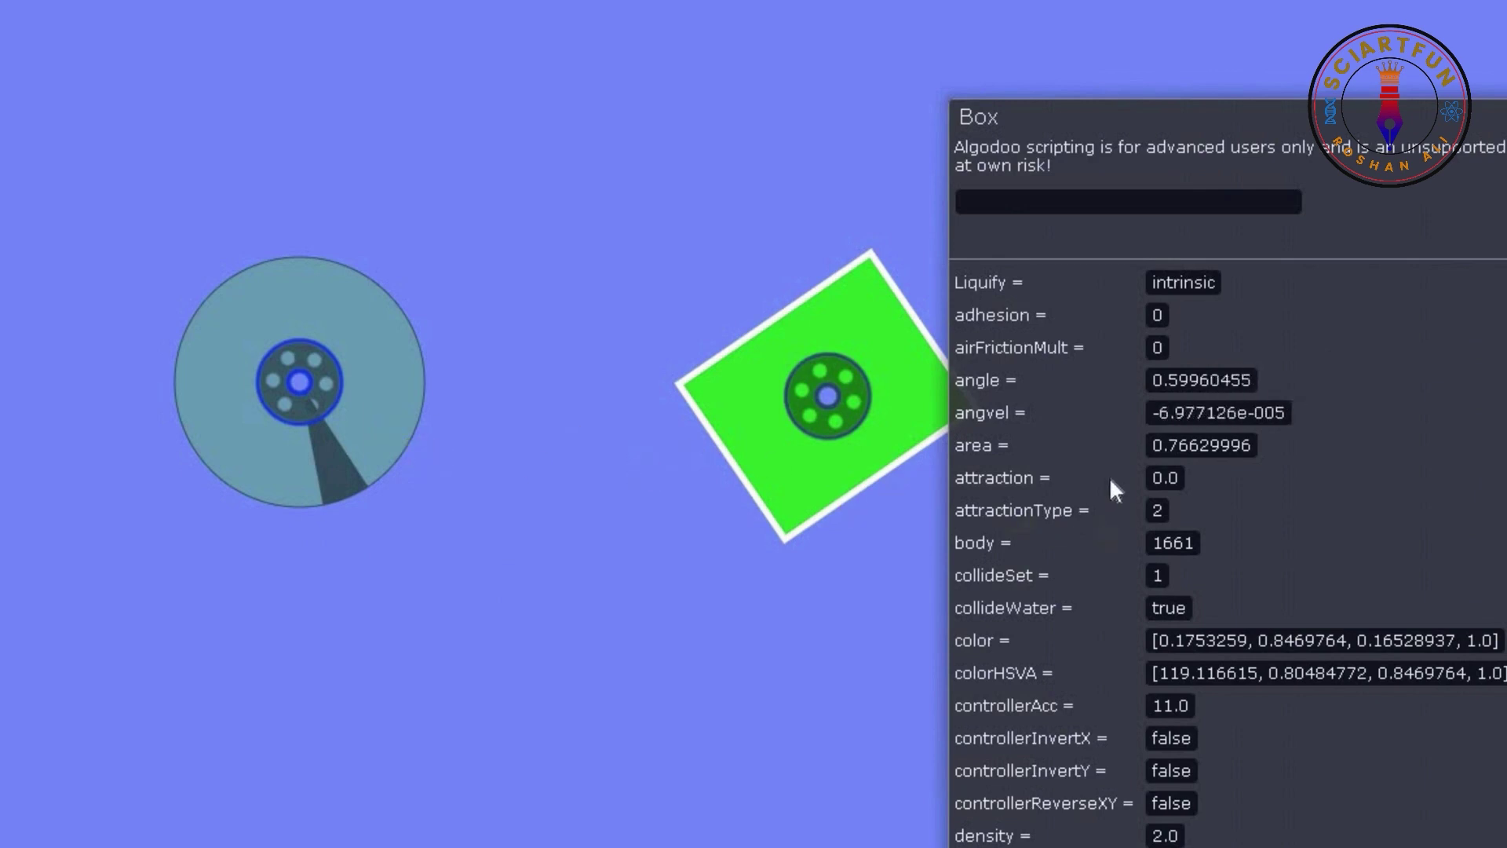
Open the disc's script menu and set its angle to 0.1, then 0.3.
{"action": "right_click", "coordinate": [380, 430]}
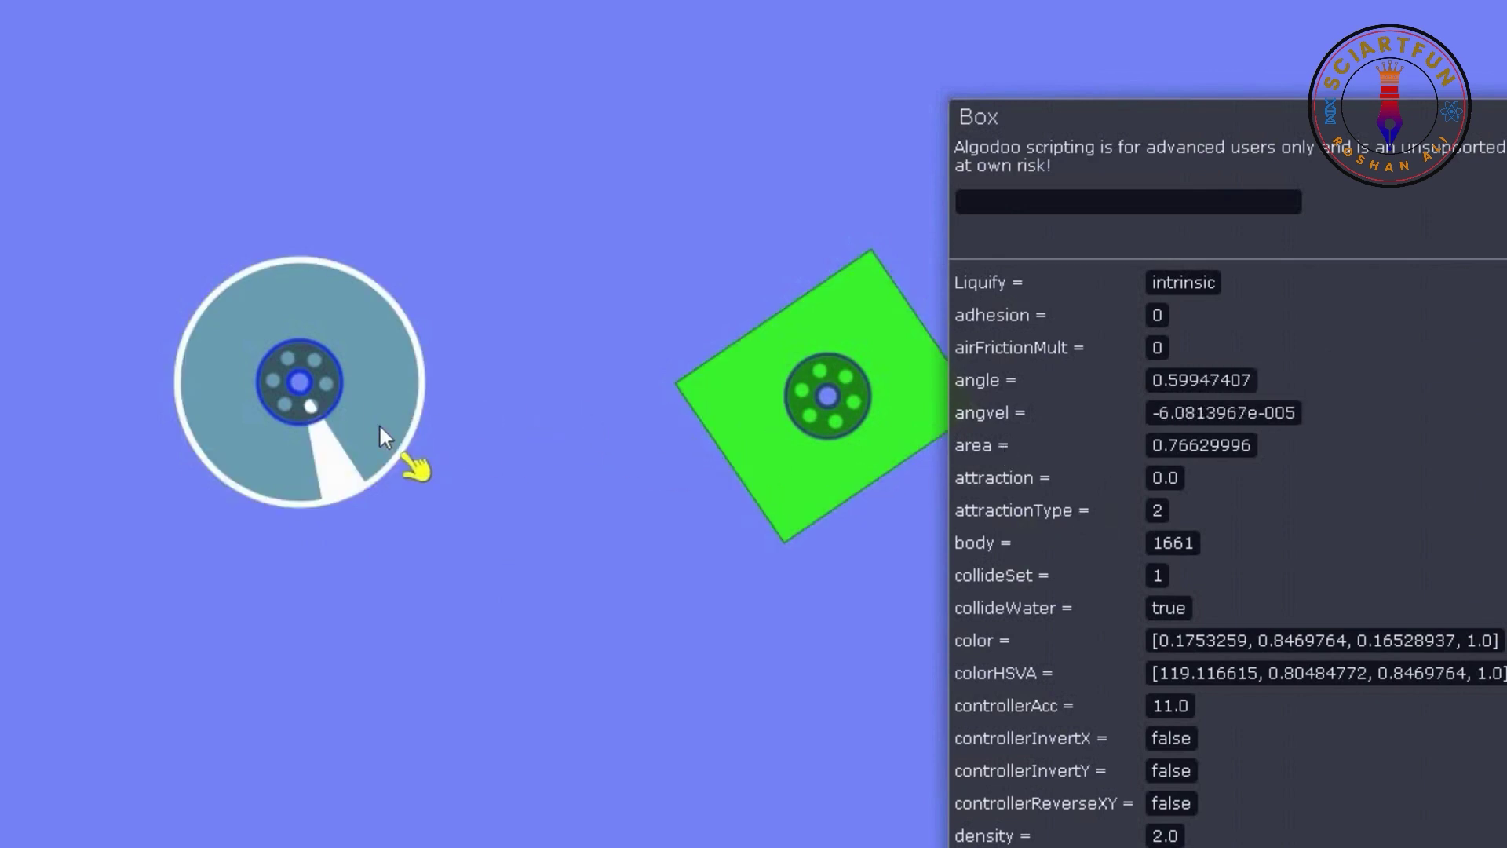
{"action": "left_click", "coordinate": [463, 846]}
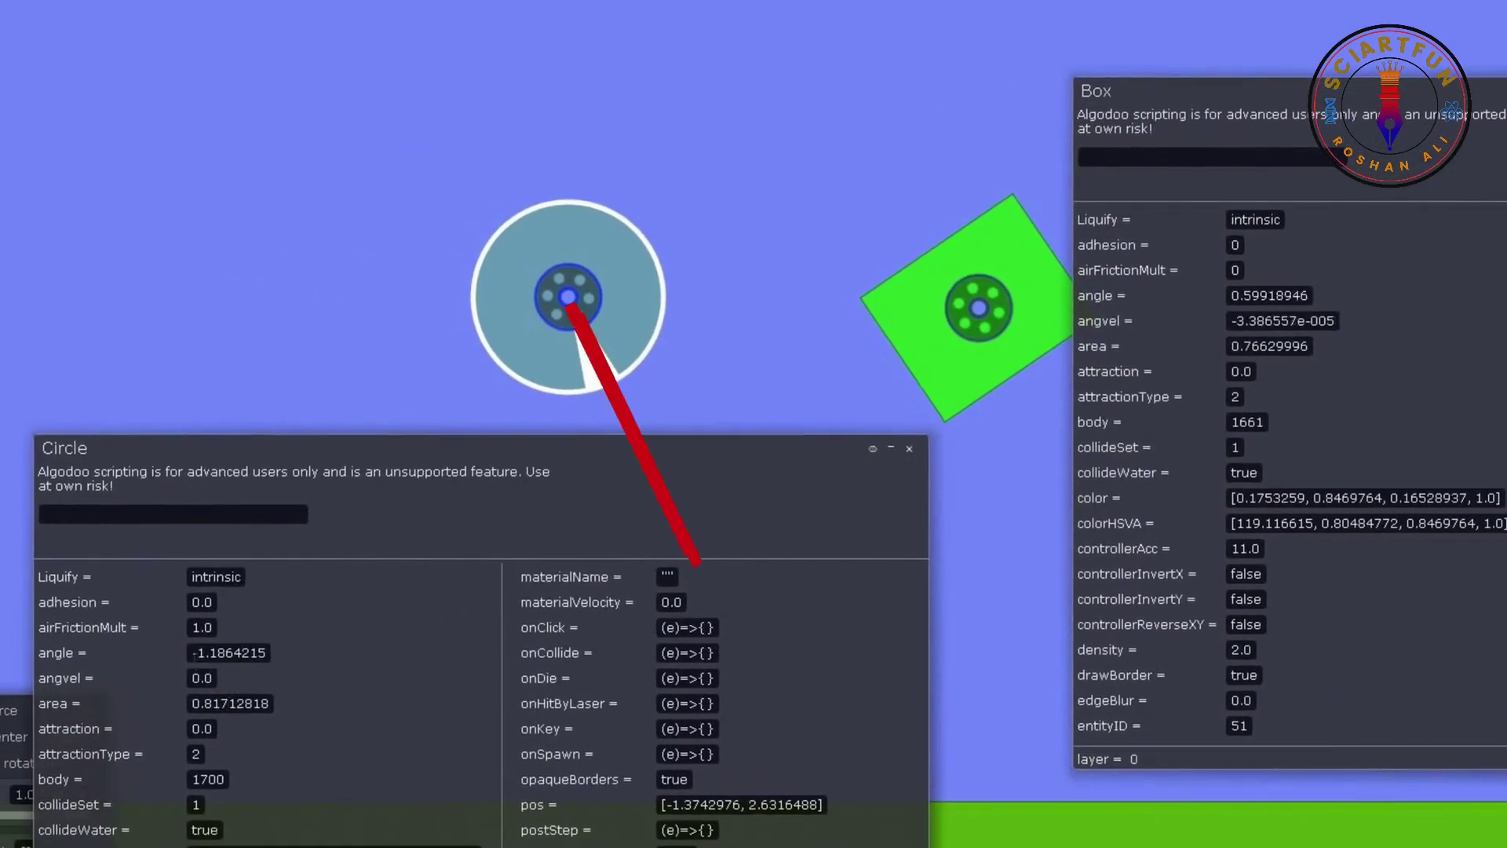
{"action": "left_click", "coordinate": [228, 652]}
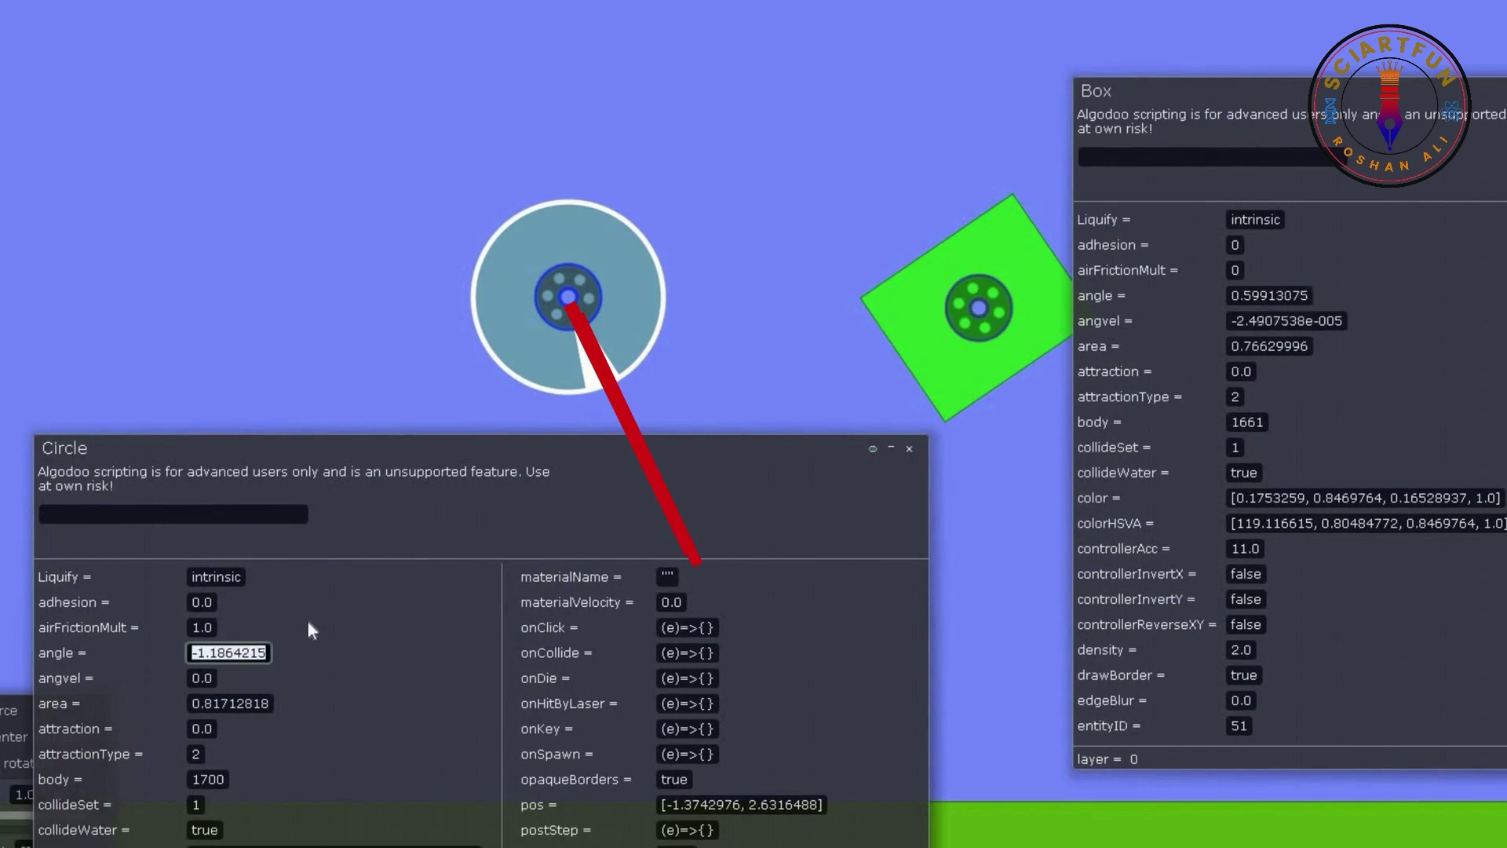
{"action": "type", "text": "0.1"}
{"action": "key", "text": "Return"}
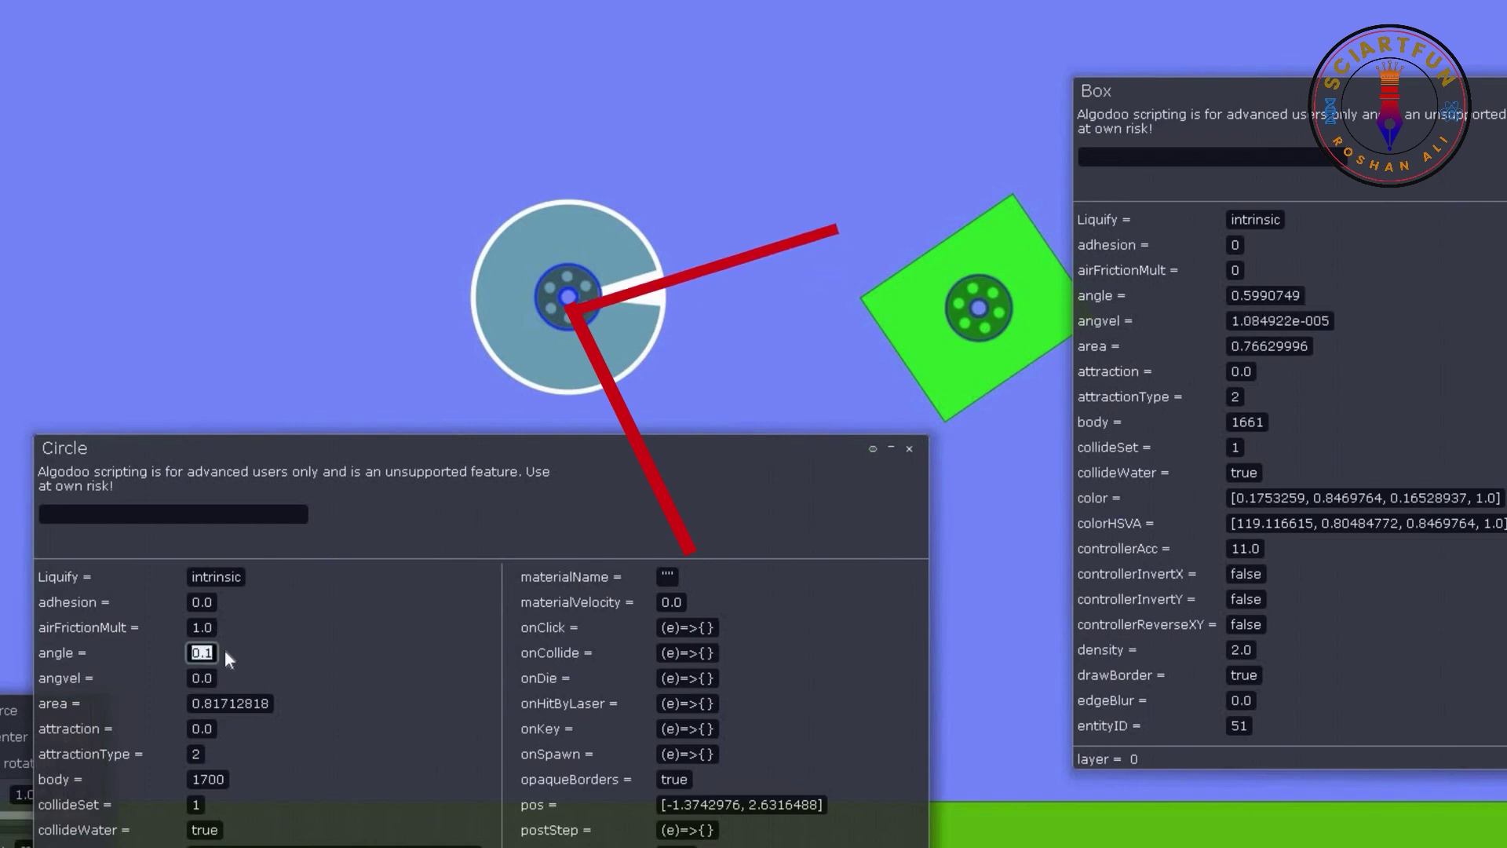
{"action": "type", "text": "0.3"}
{"action": "key", "text": "Return"}
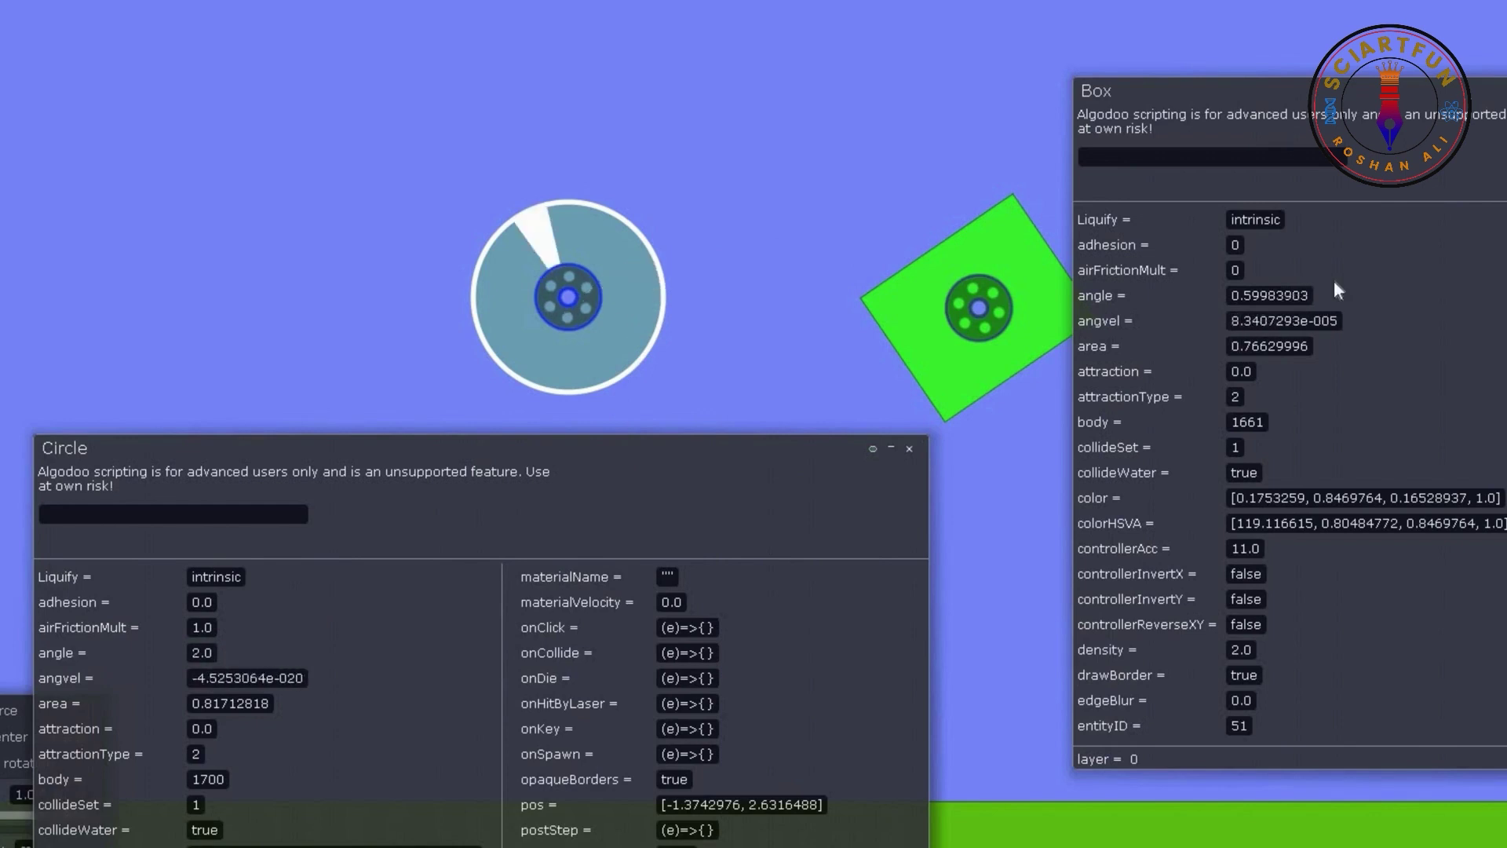
{"action": "left_click", "coordinate": [1325, 322]}
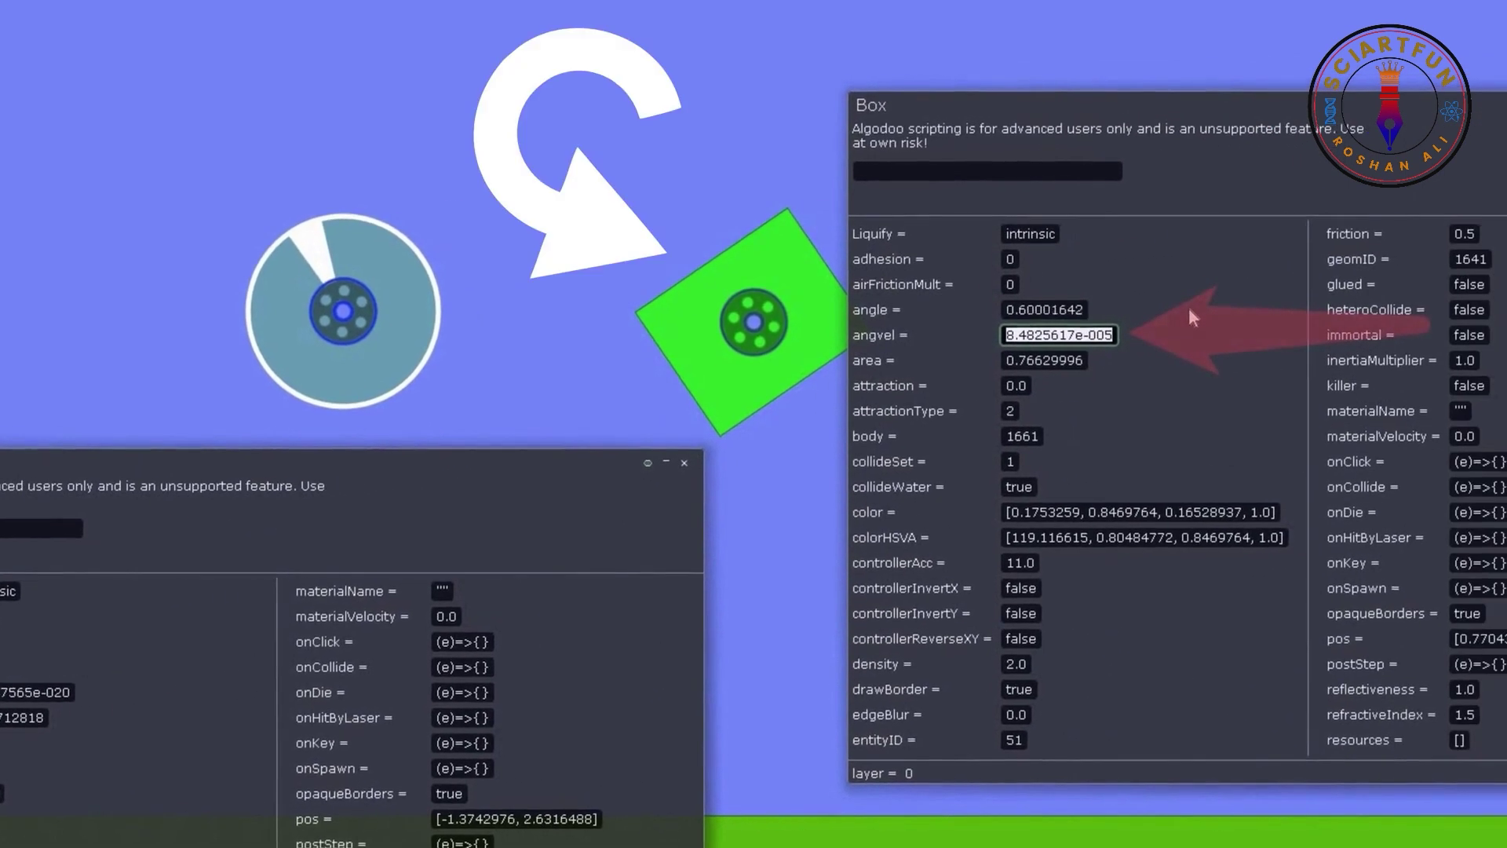
Set the box's angular velocity to 1.0, then 10.
{"action": "type", "text": "1.0"}
{"action": "key", "text": "Return"}
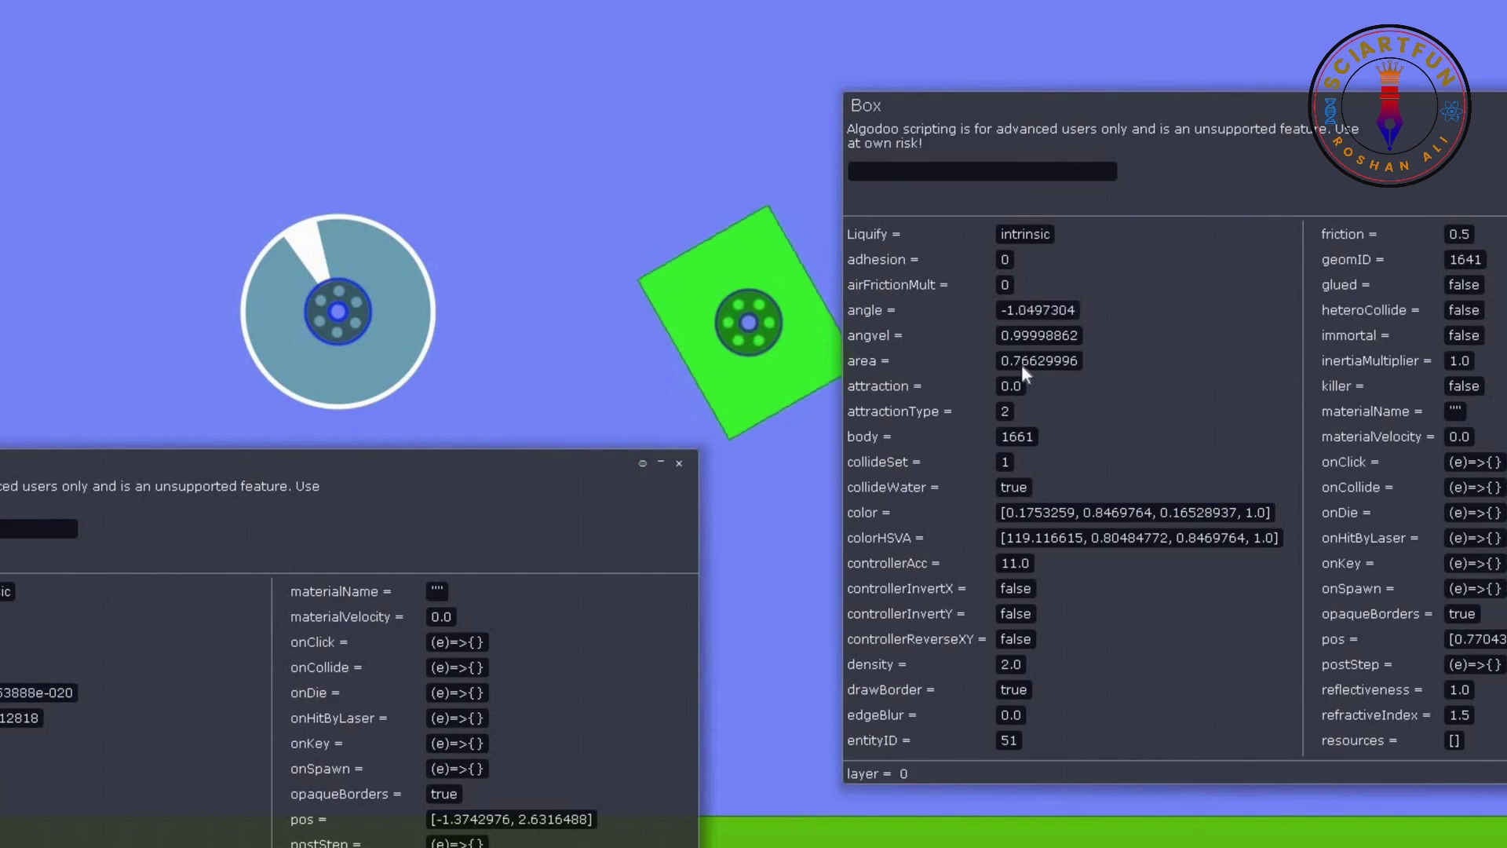
{"action": "left_click_drag", "start_coordinate": [1038, 337], "coordinate": [1114, 295]}
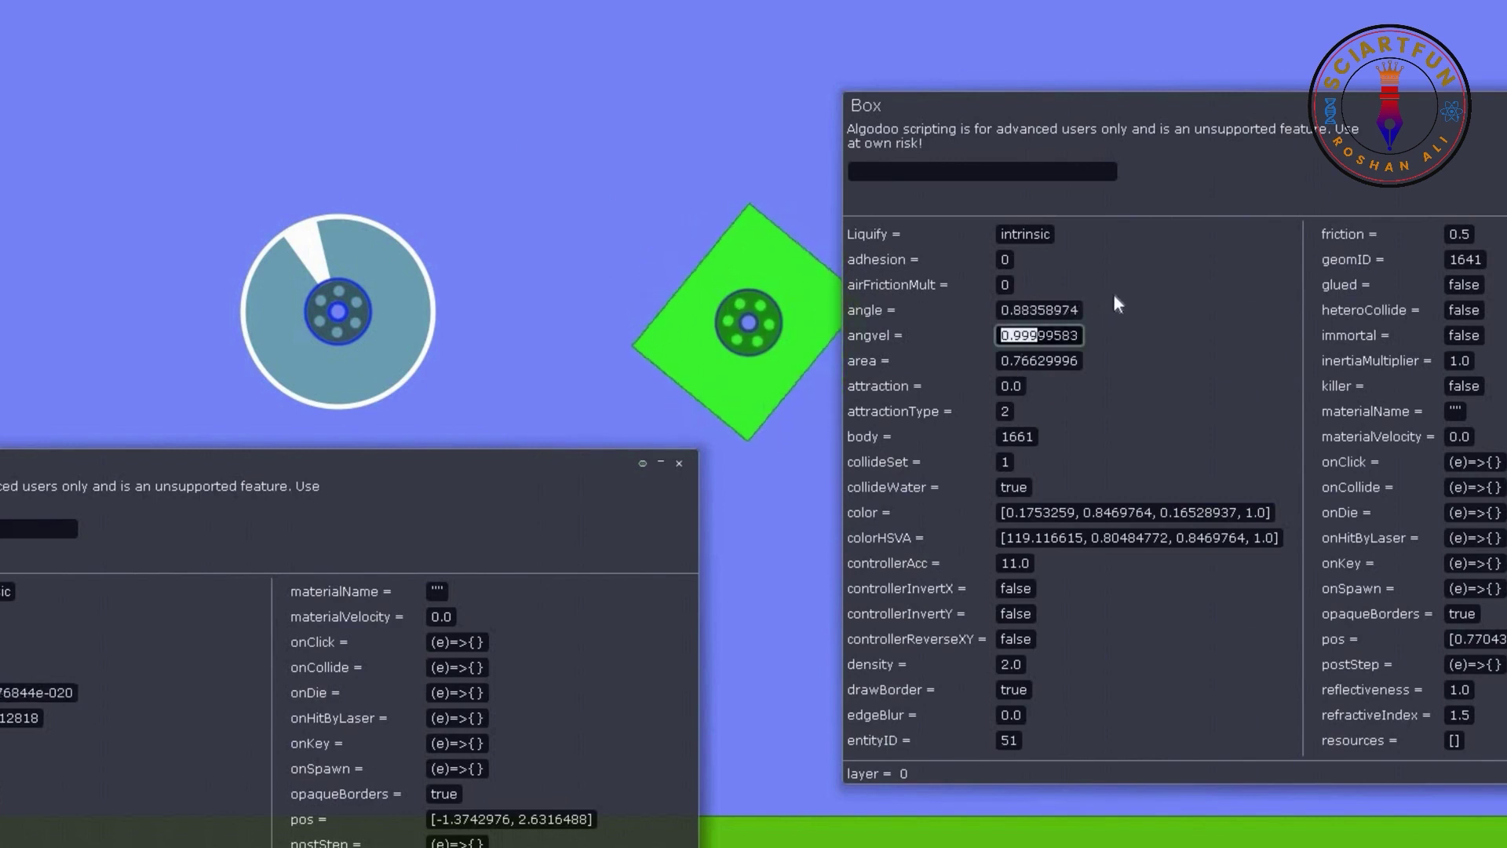
{"action": "key", "text": "ctrl+a"}
{"action": "type", "text": "10"}
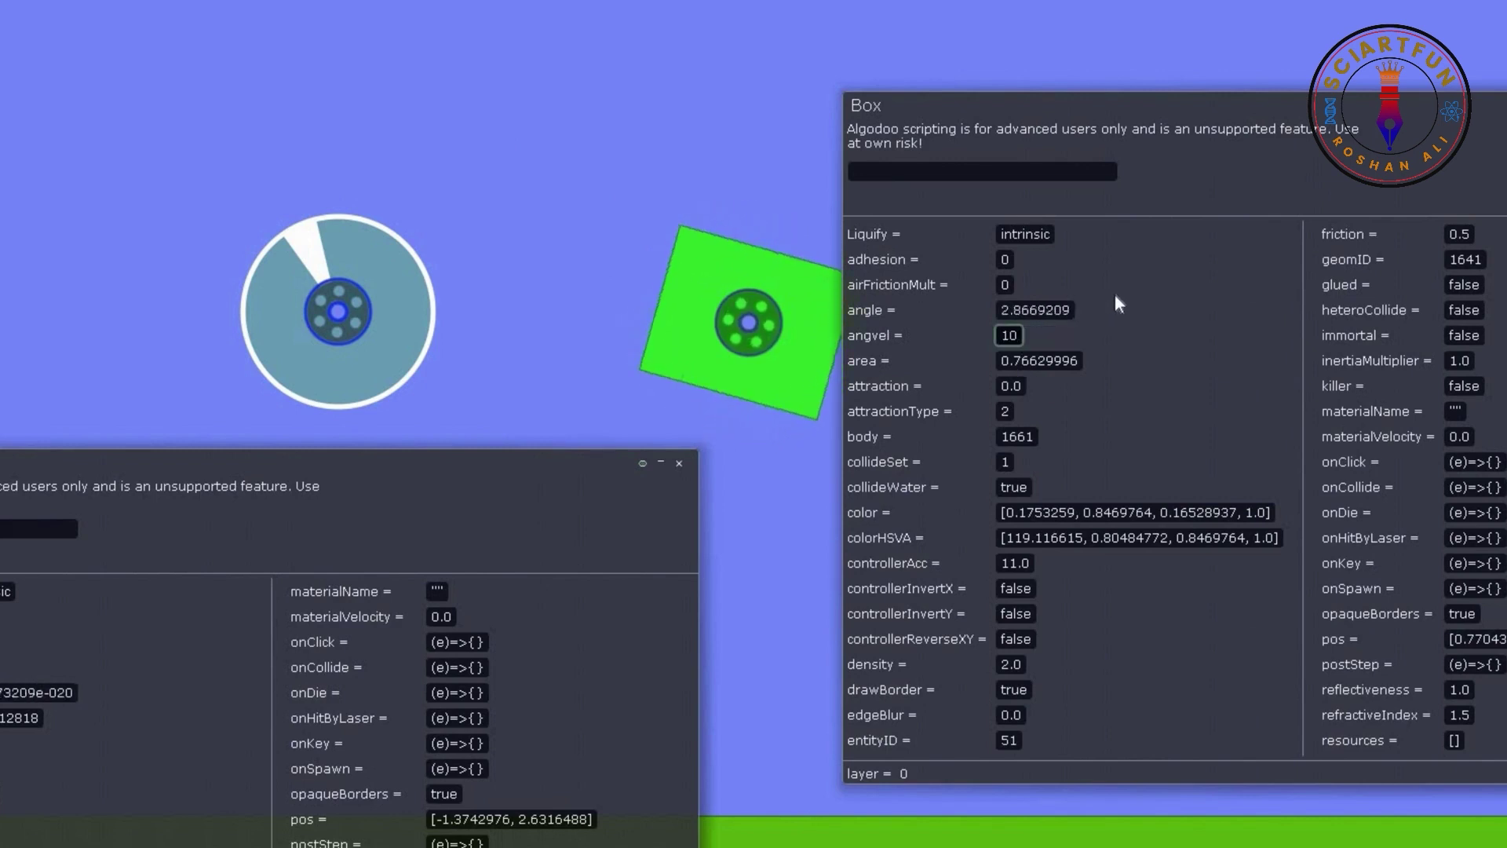
{"action": "key", "text": "Return"}
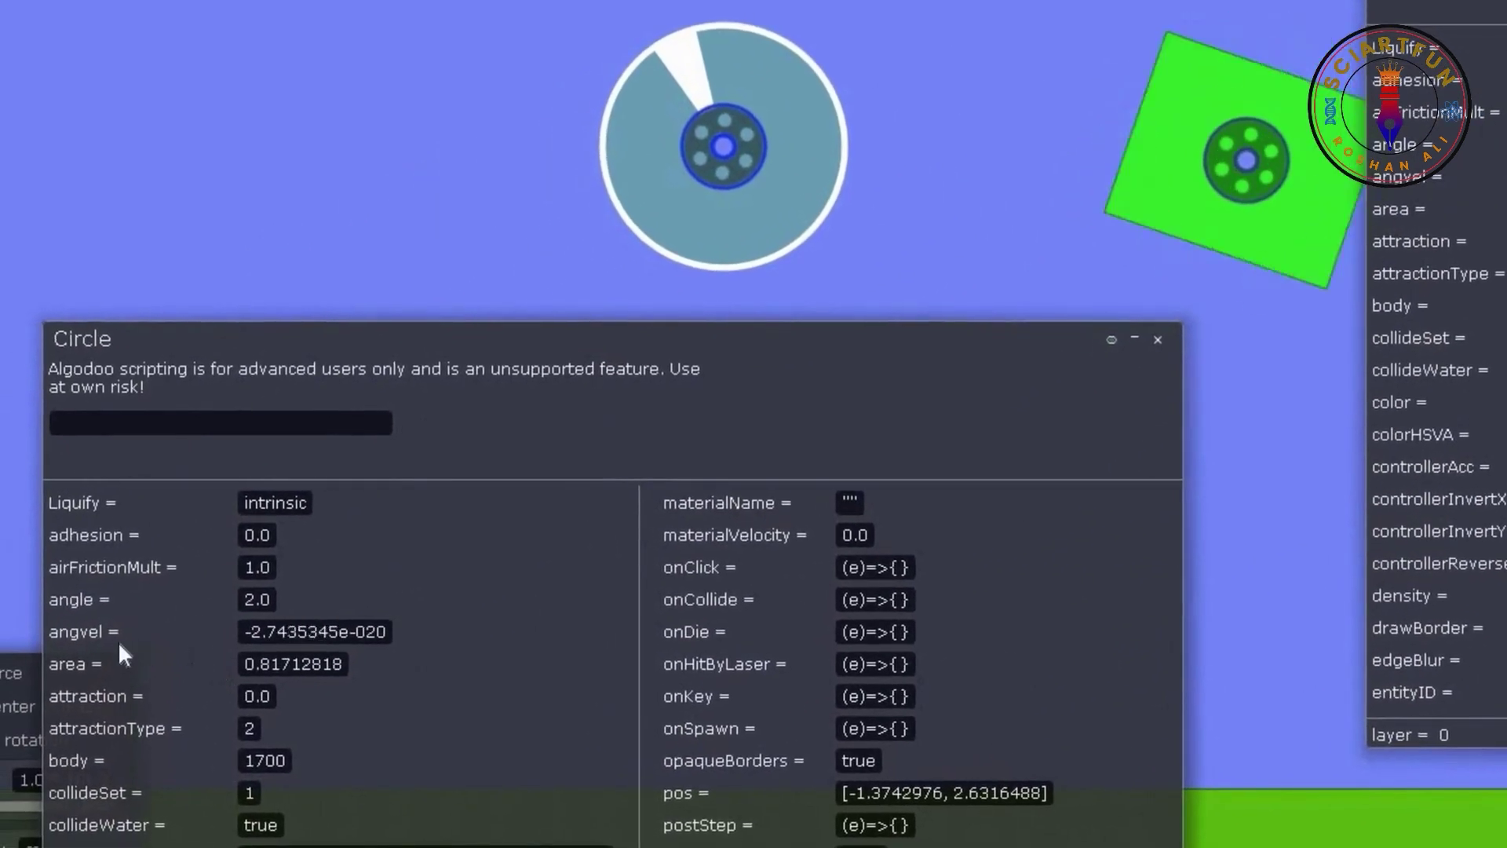
Set the disc's angular velocity to 1, then 100.
{"action": "left_click", "coordinate": [353, 624]}
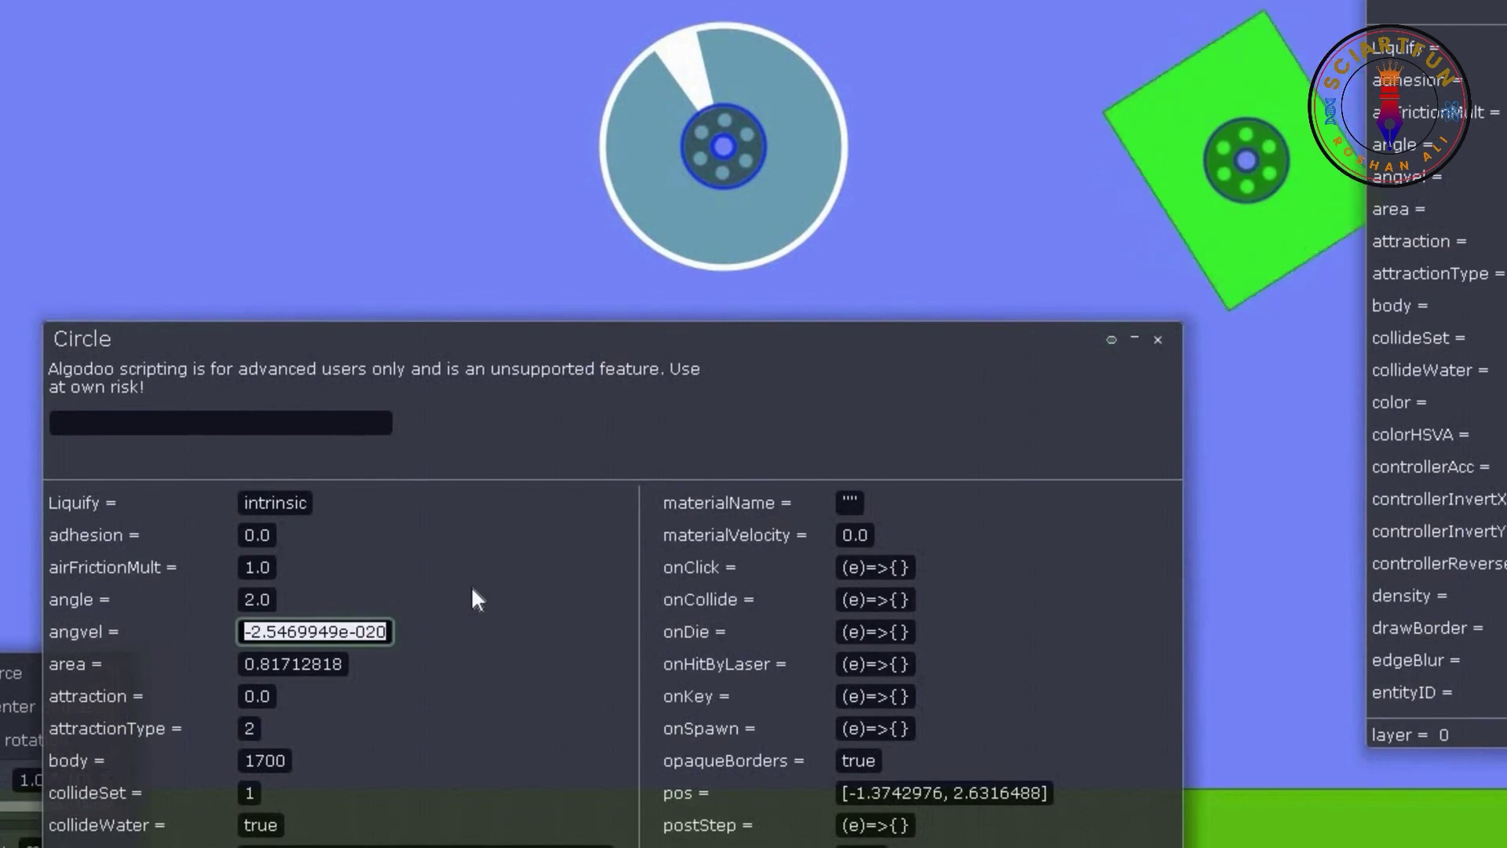
{"action": "type", "text": "1"}
{"action": "key", "text": "Return"}
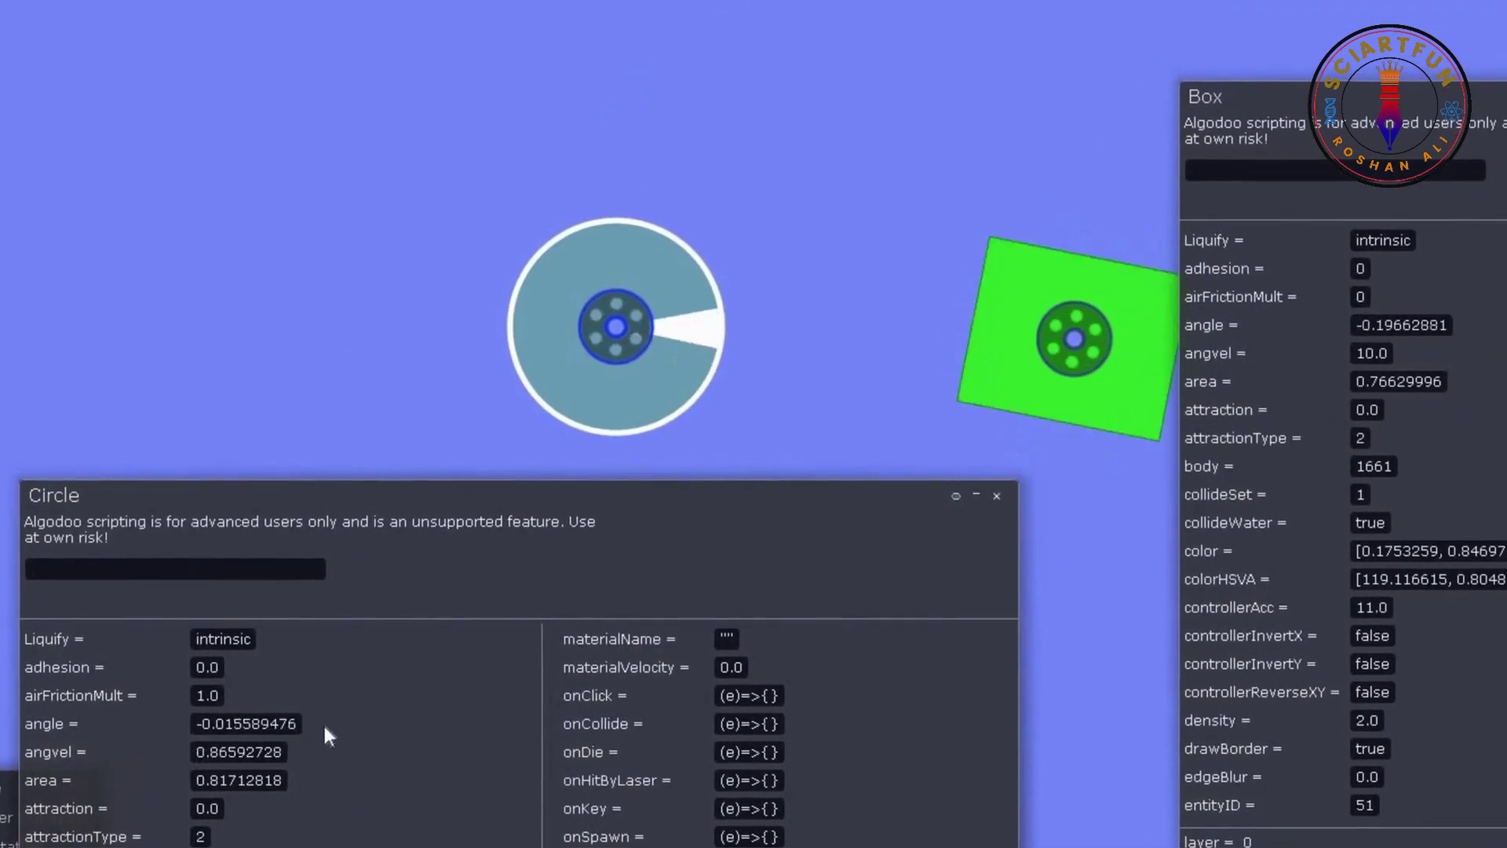
{"action": "key", "text": "Tab"}
{"action": "type", "text": "100"}
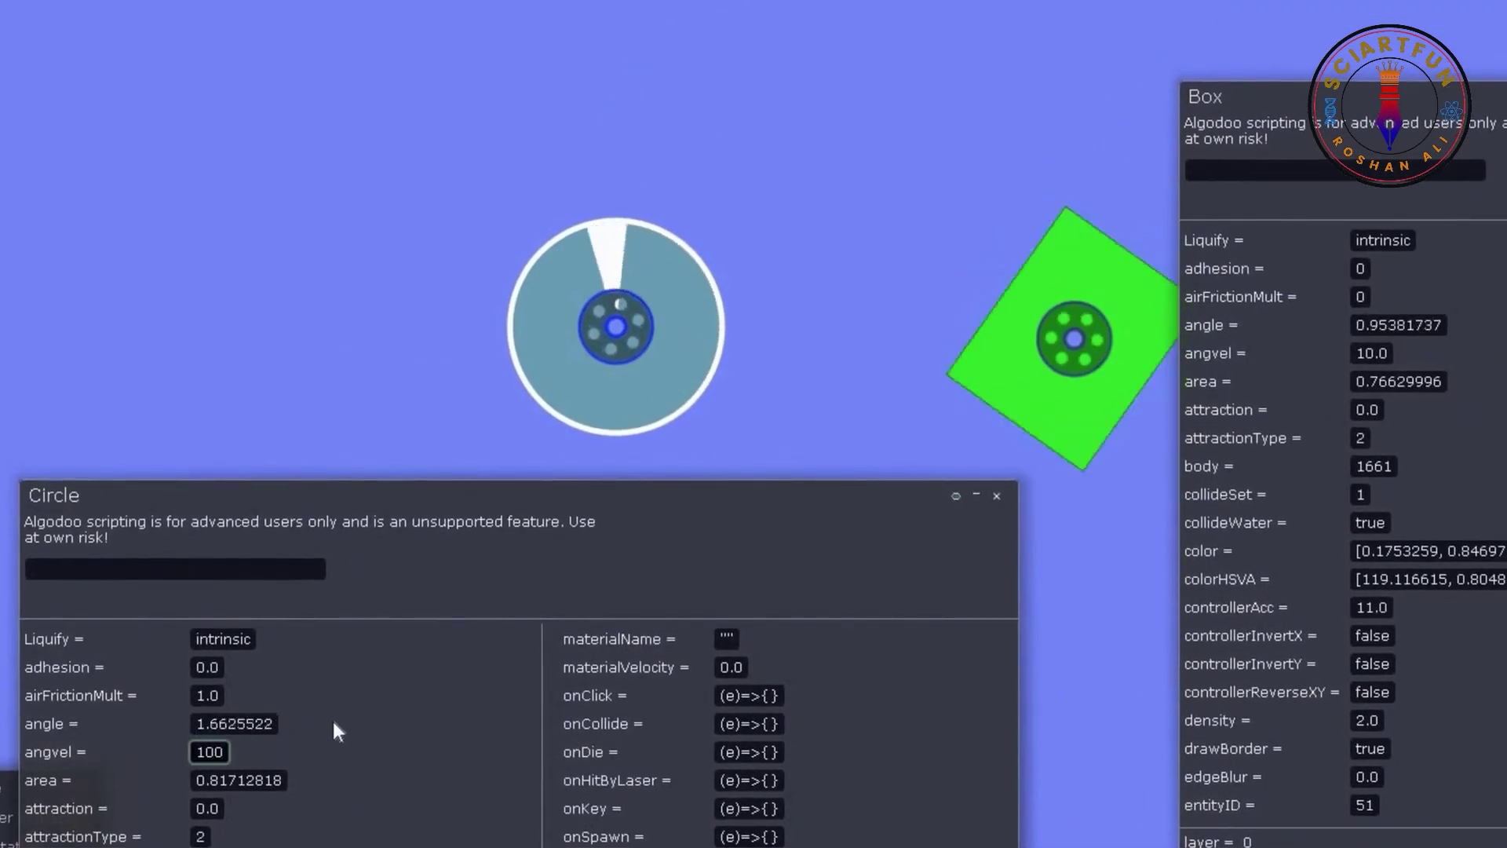
{"action": "key", "text": "Return"}
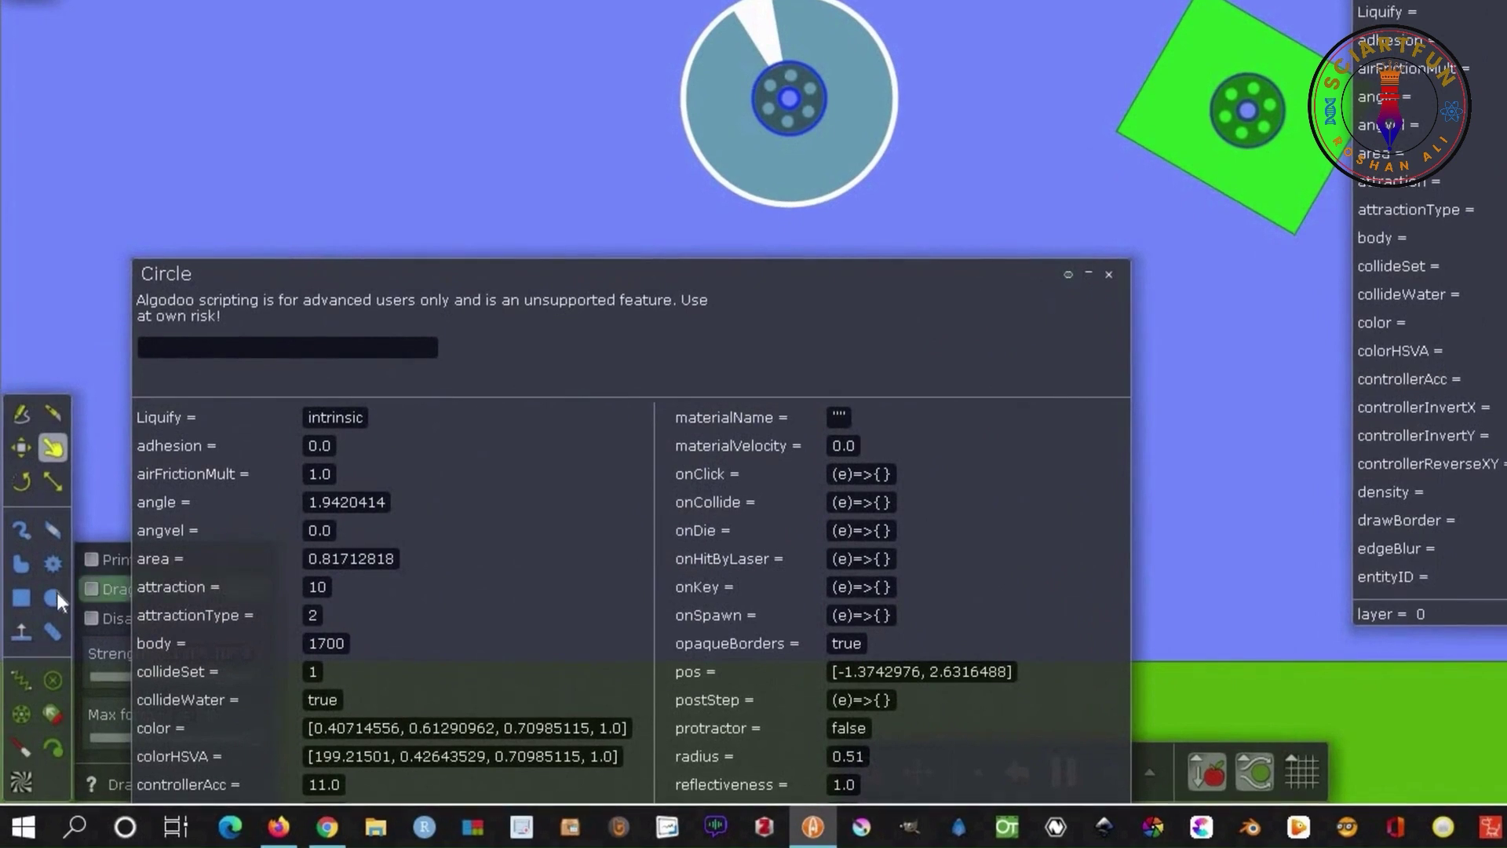
Add a small circle to the scene and move the disc's property panel beside the Box panel.
{"action": "left_click", "coordinate": [53, 598]}
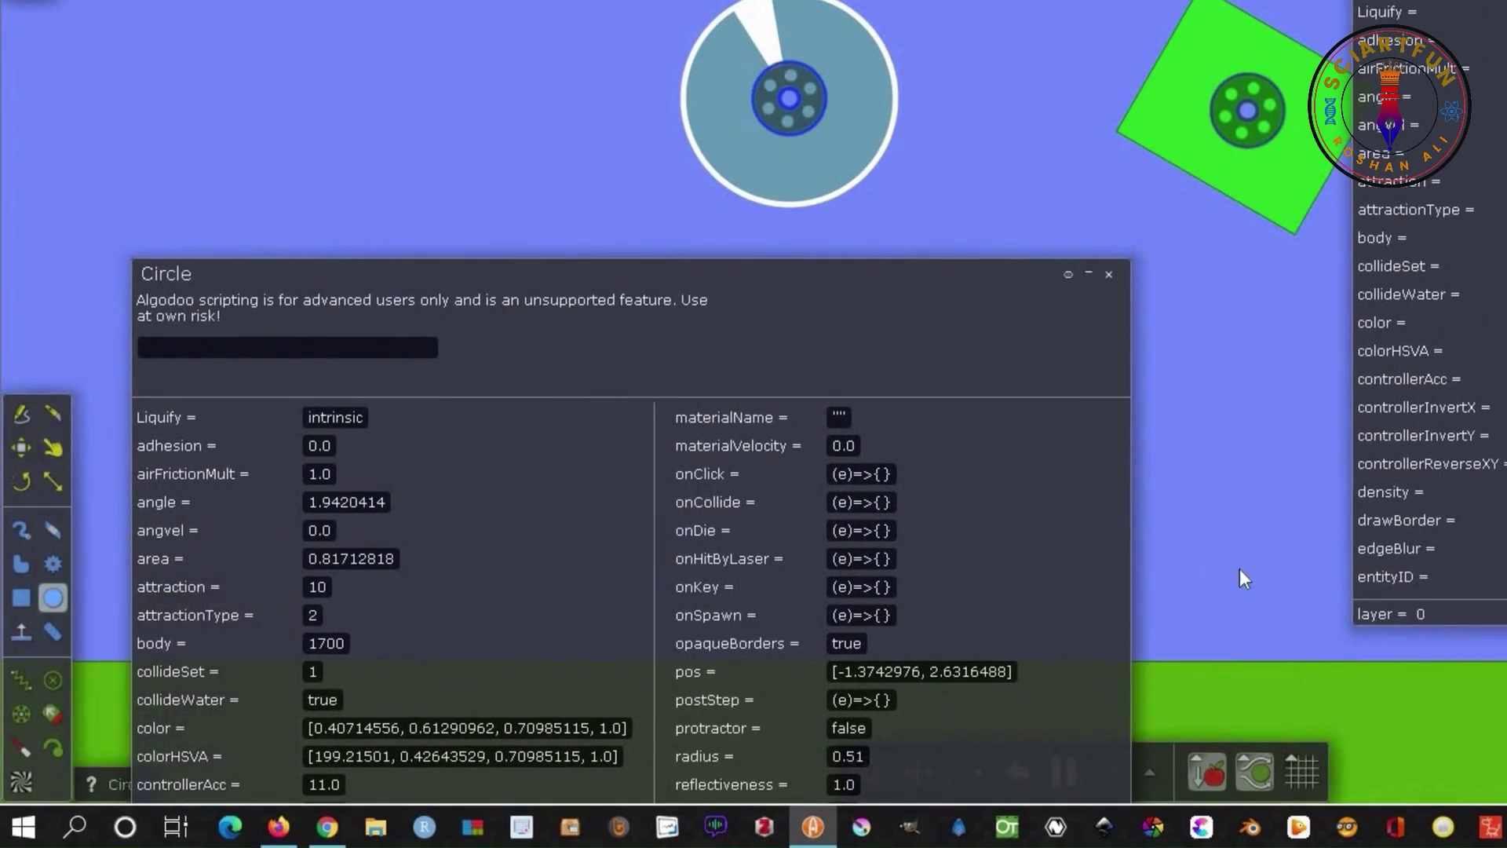
{"action": "left_click", "coordinate": [1256, 593]}
{"action": "left_click_drag", "start_coordinate": [500, 289], "coordinate": [1452, 110]}
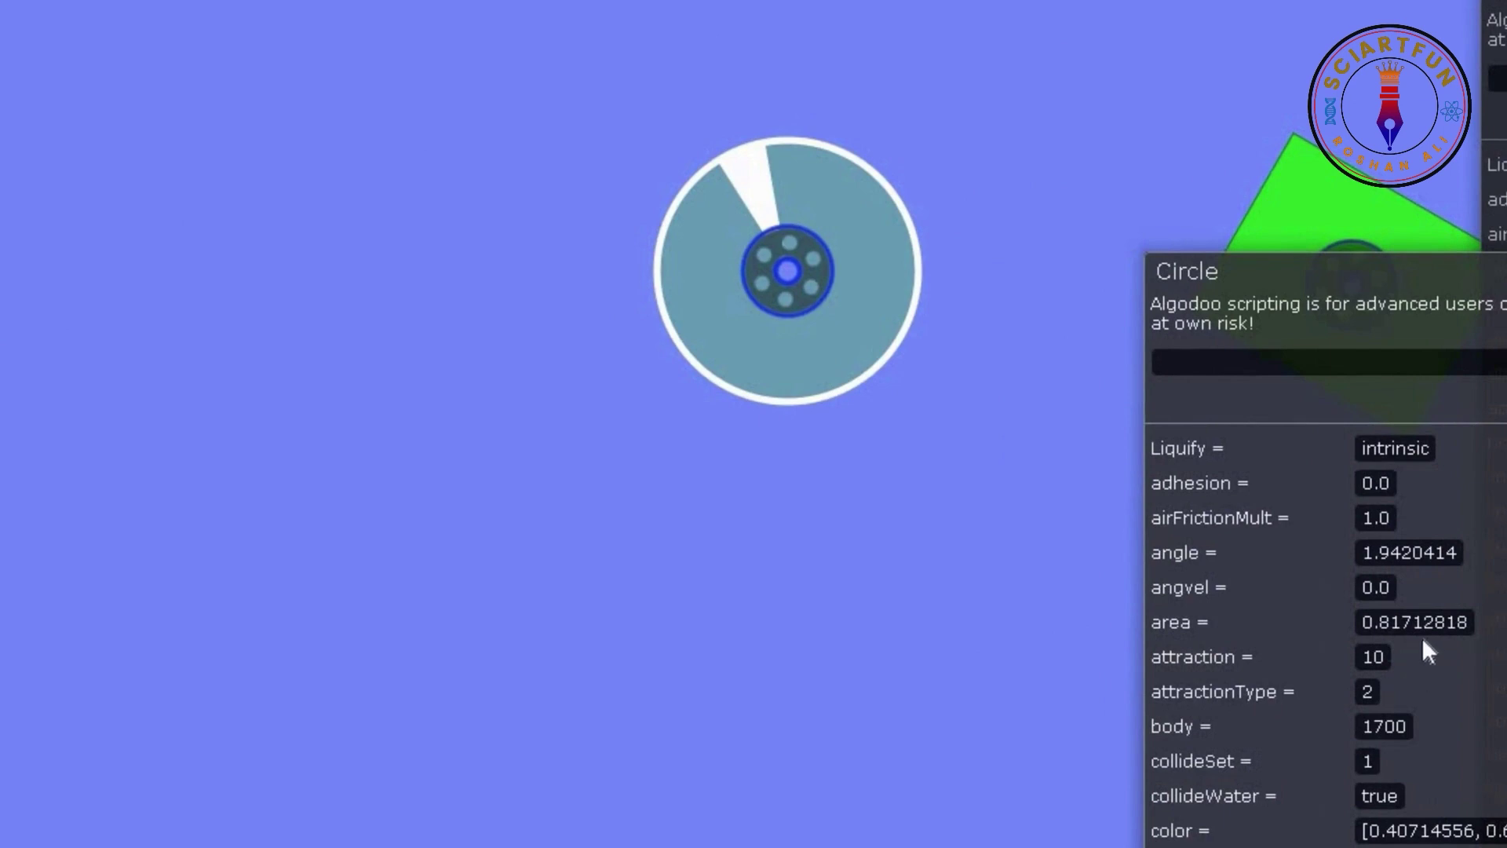
Set the disc's attraction to 30, then raise it to 100.
{"action": "left_click", "coordinate": [1370, 656]}
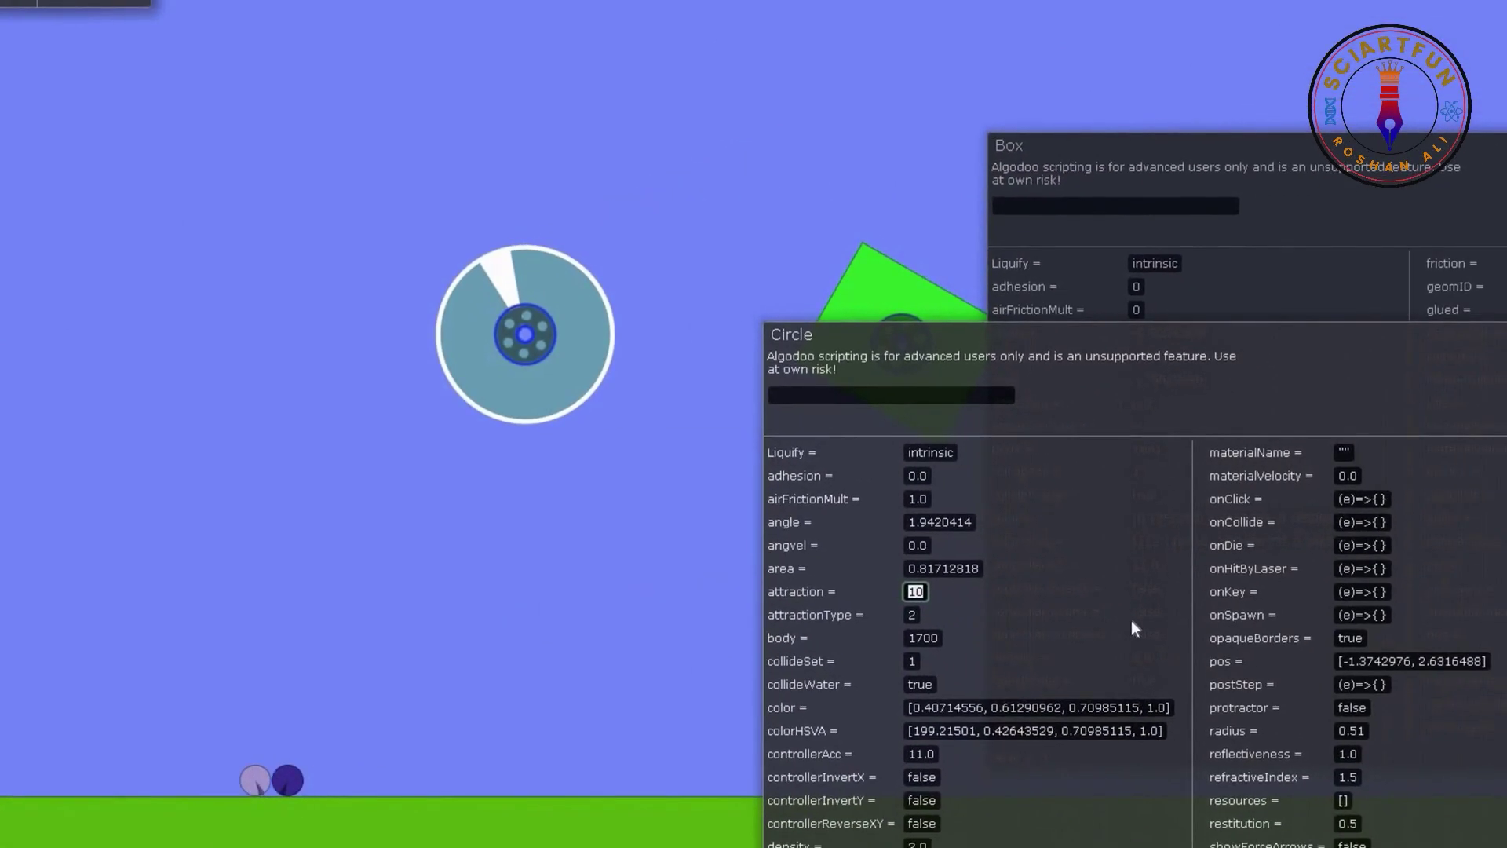
{"action": "type", "text": "30"}
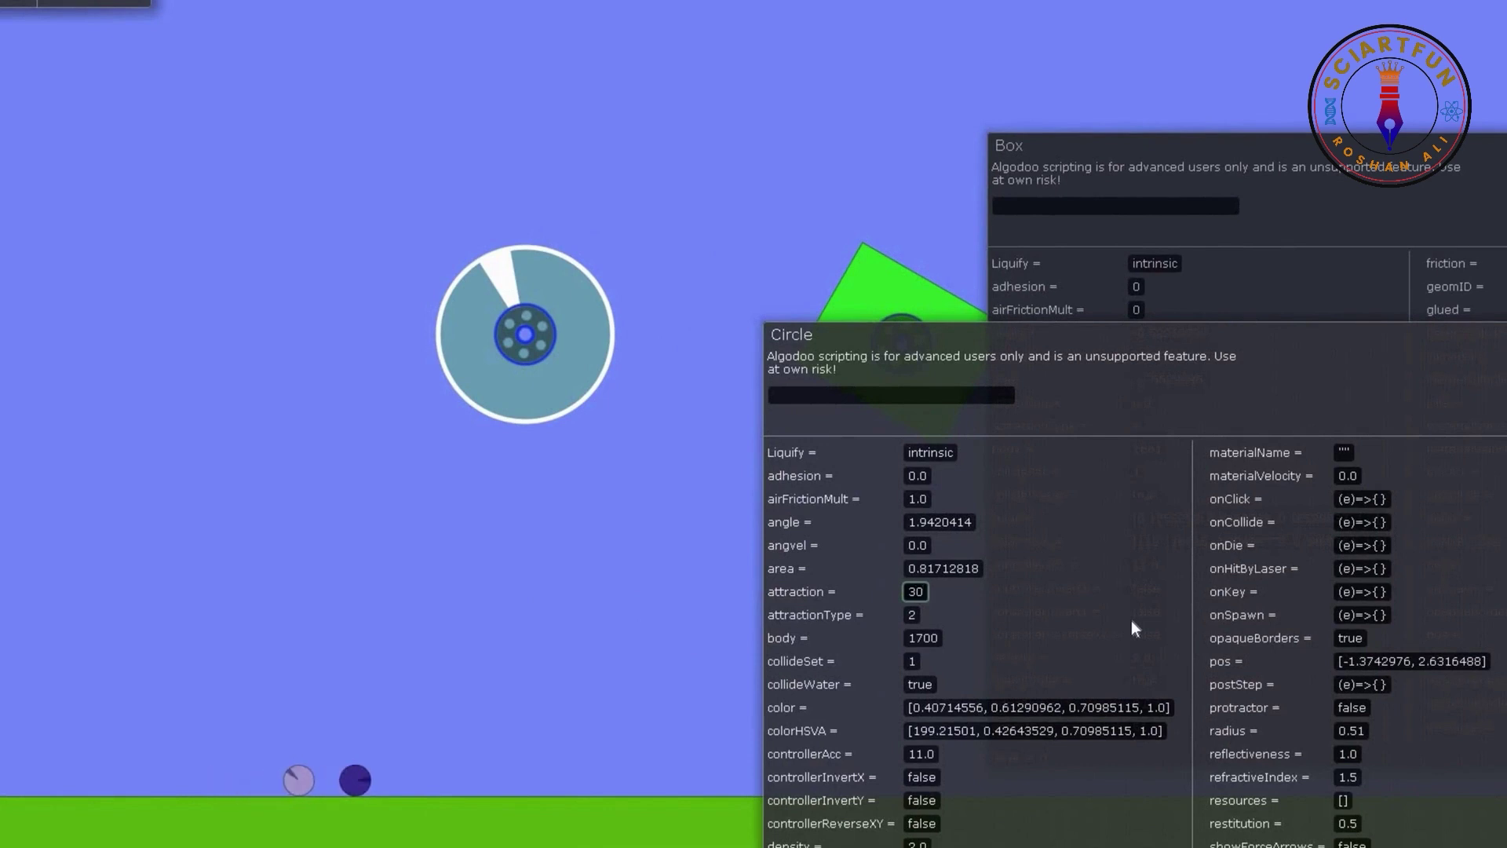
{"action": "key", "text": "Return"}
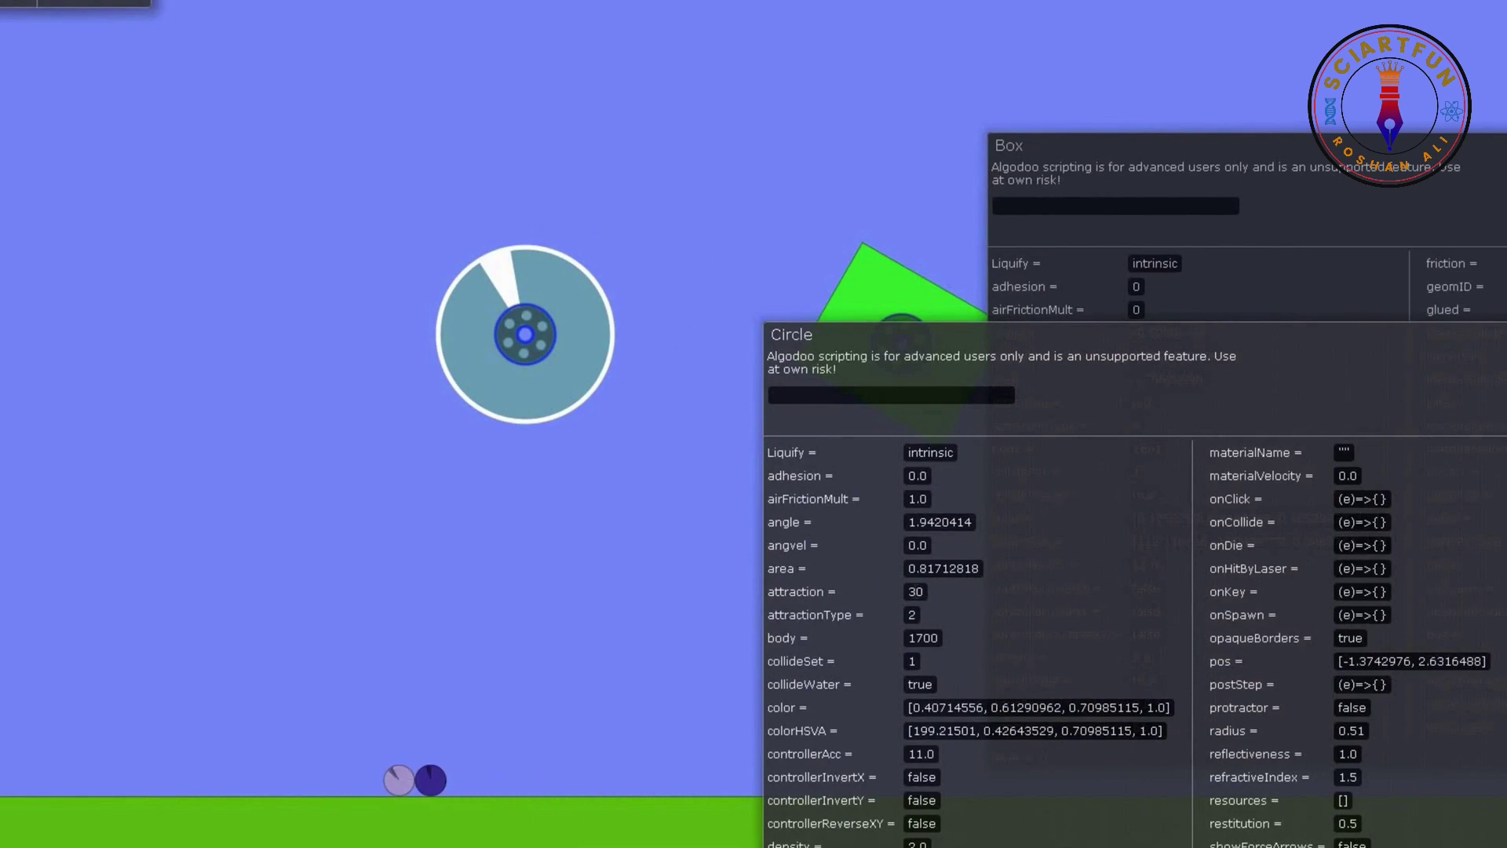
{"action": "left_click", "coordinate": [916, 592]}
{"action": "key", "text": "BackSpace"}
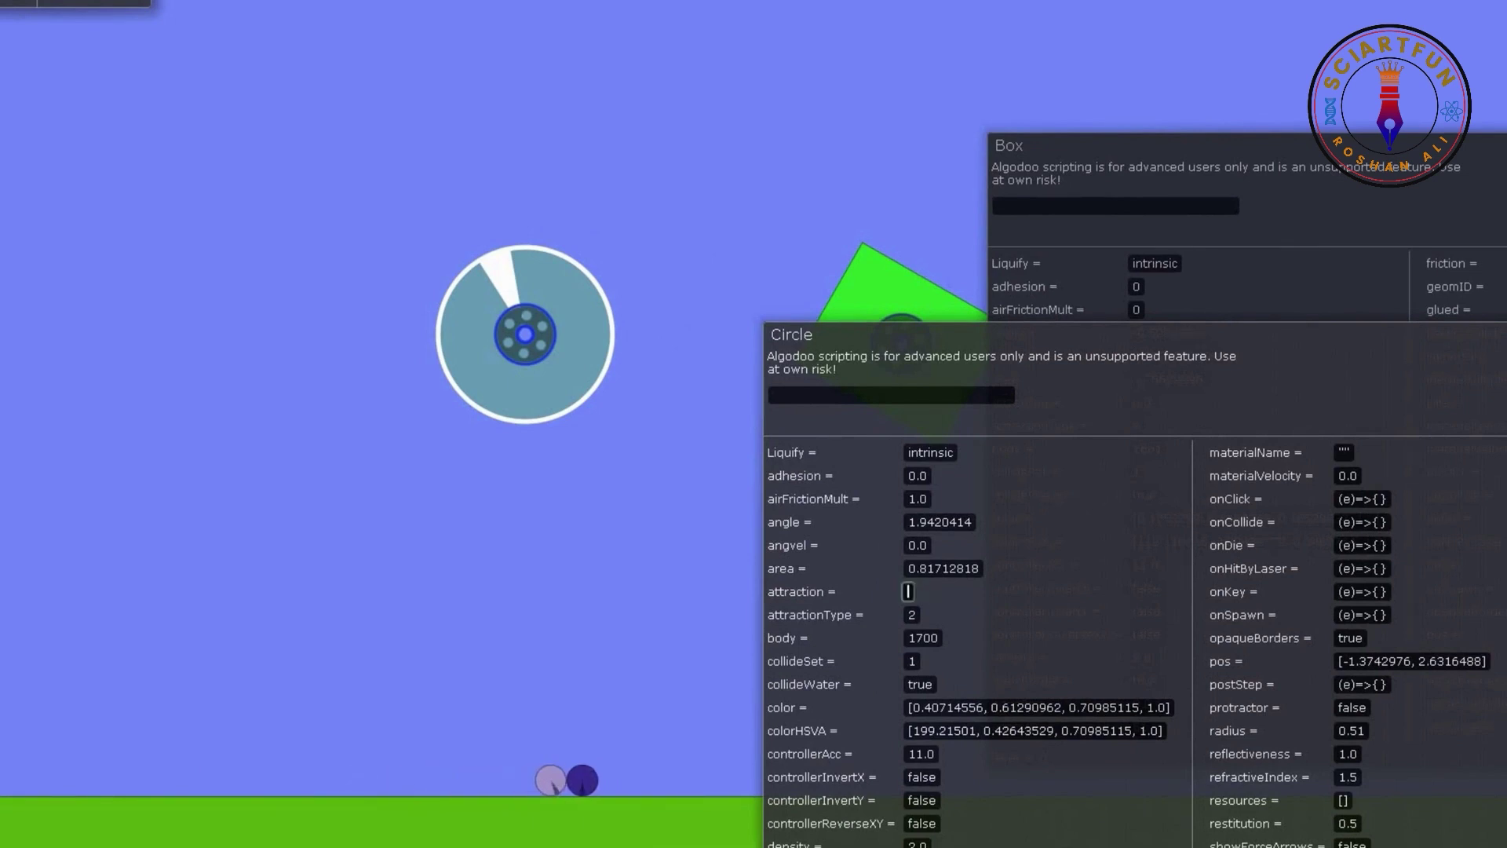
{"action": "type", "text": "100"}
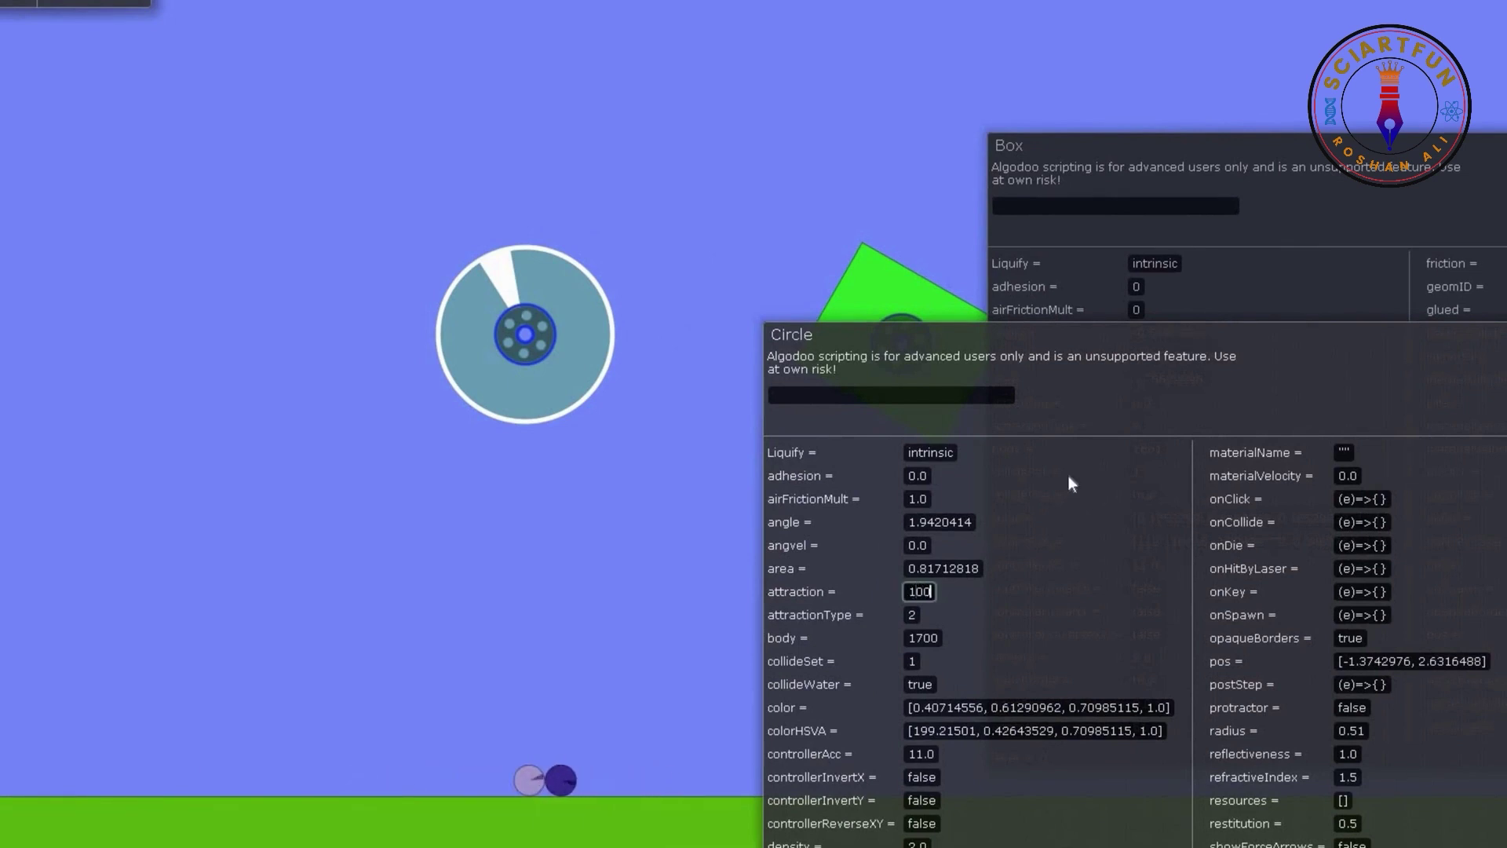
{"action": "key", "text": "Return"}
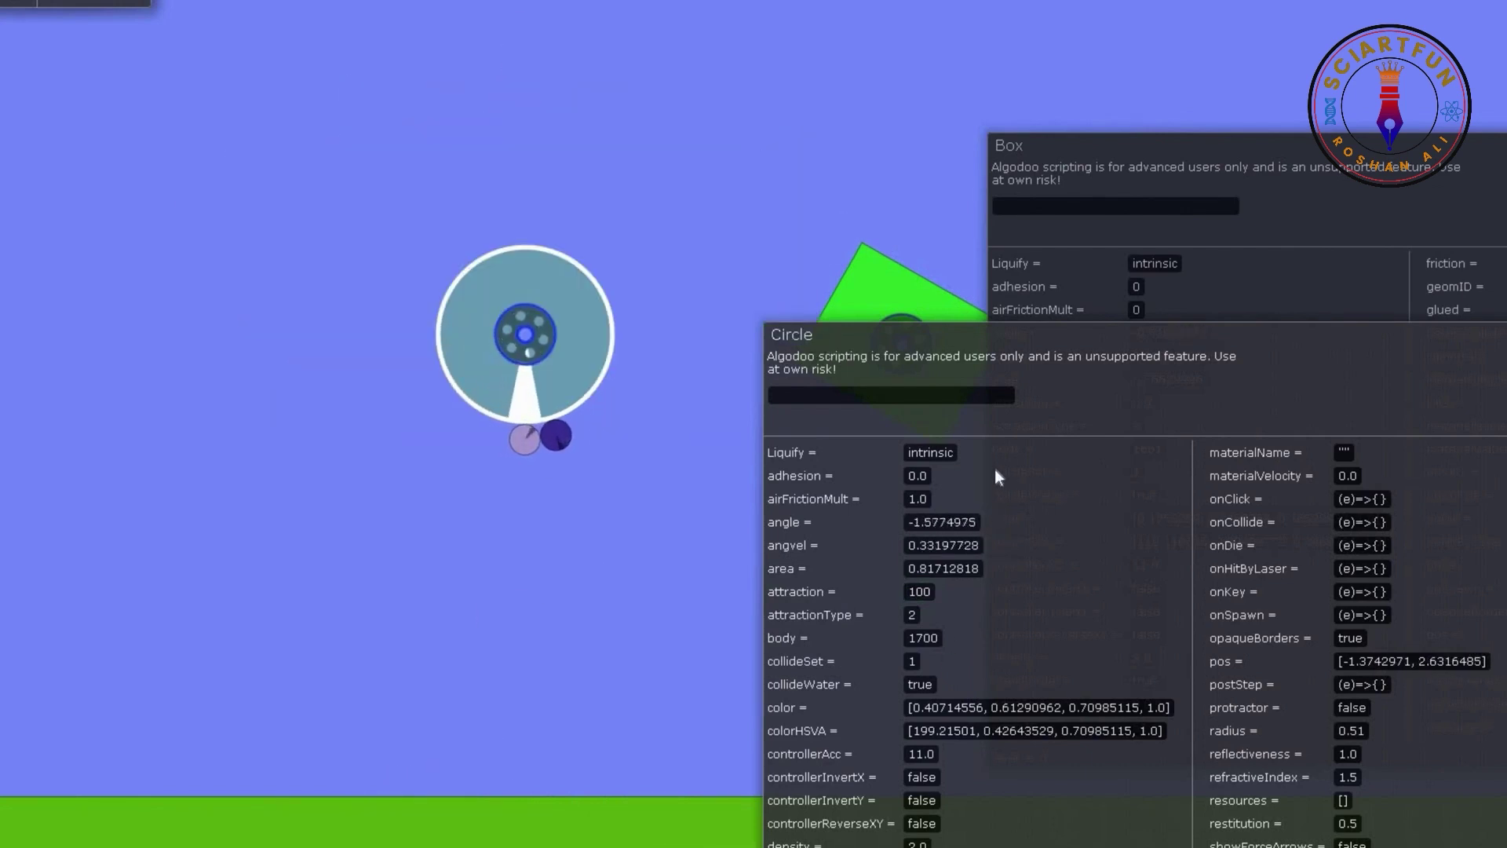
{"action": "left_click_drag", "start_coordinate": [1005, 198], "coordinate": [1015, 84]}
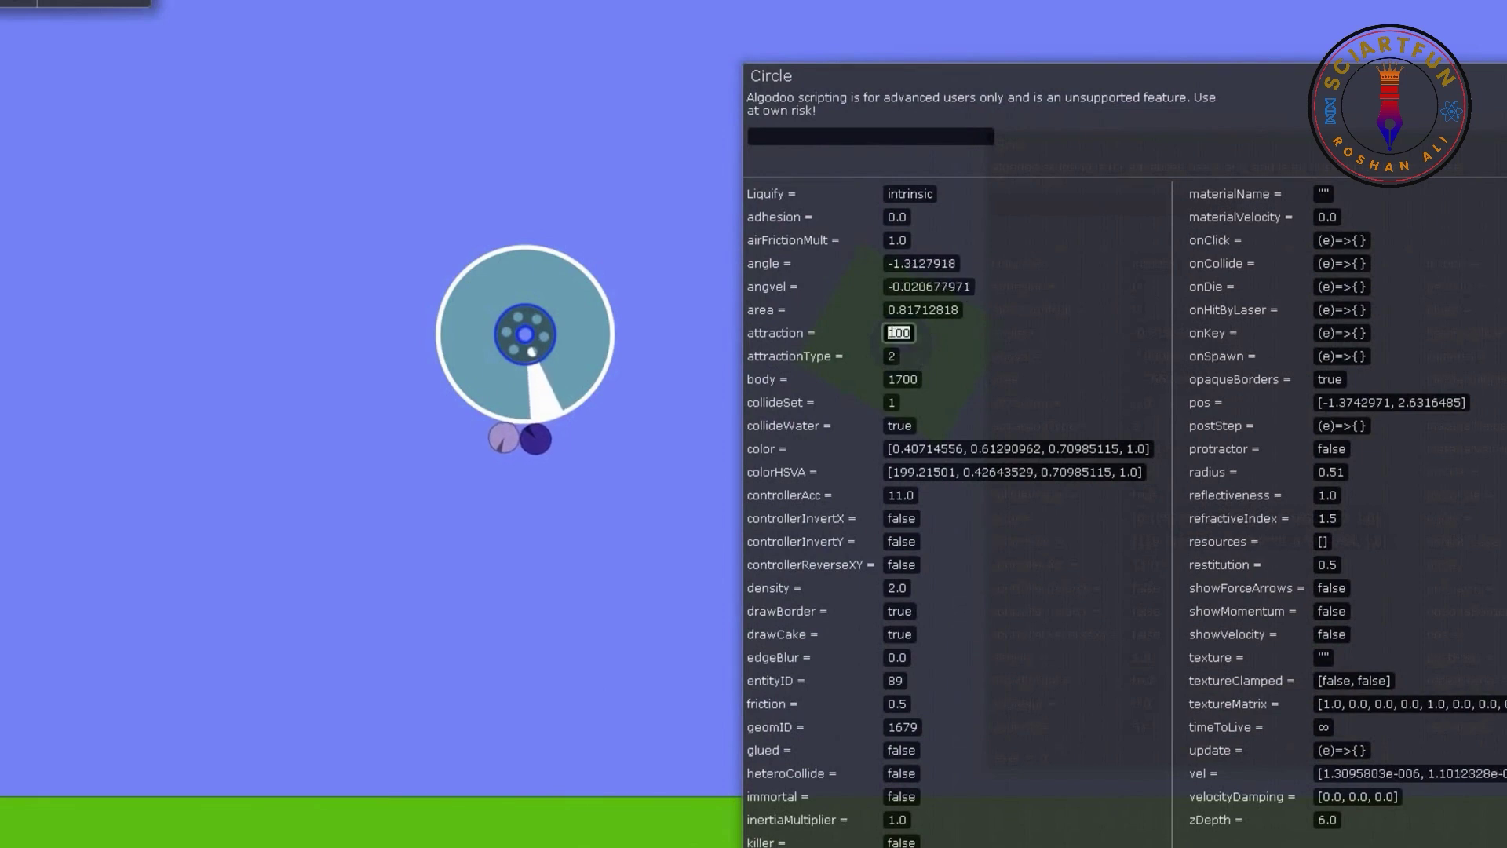
Set the disc's attraction to 0, attractionType to 1, then attraction back to 100.
{"action": "type", "text": "0"}
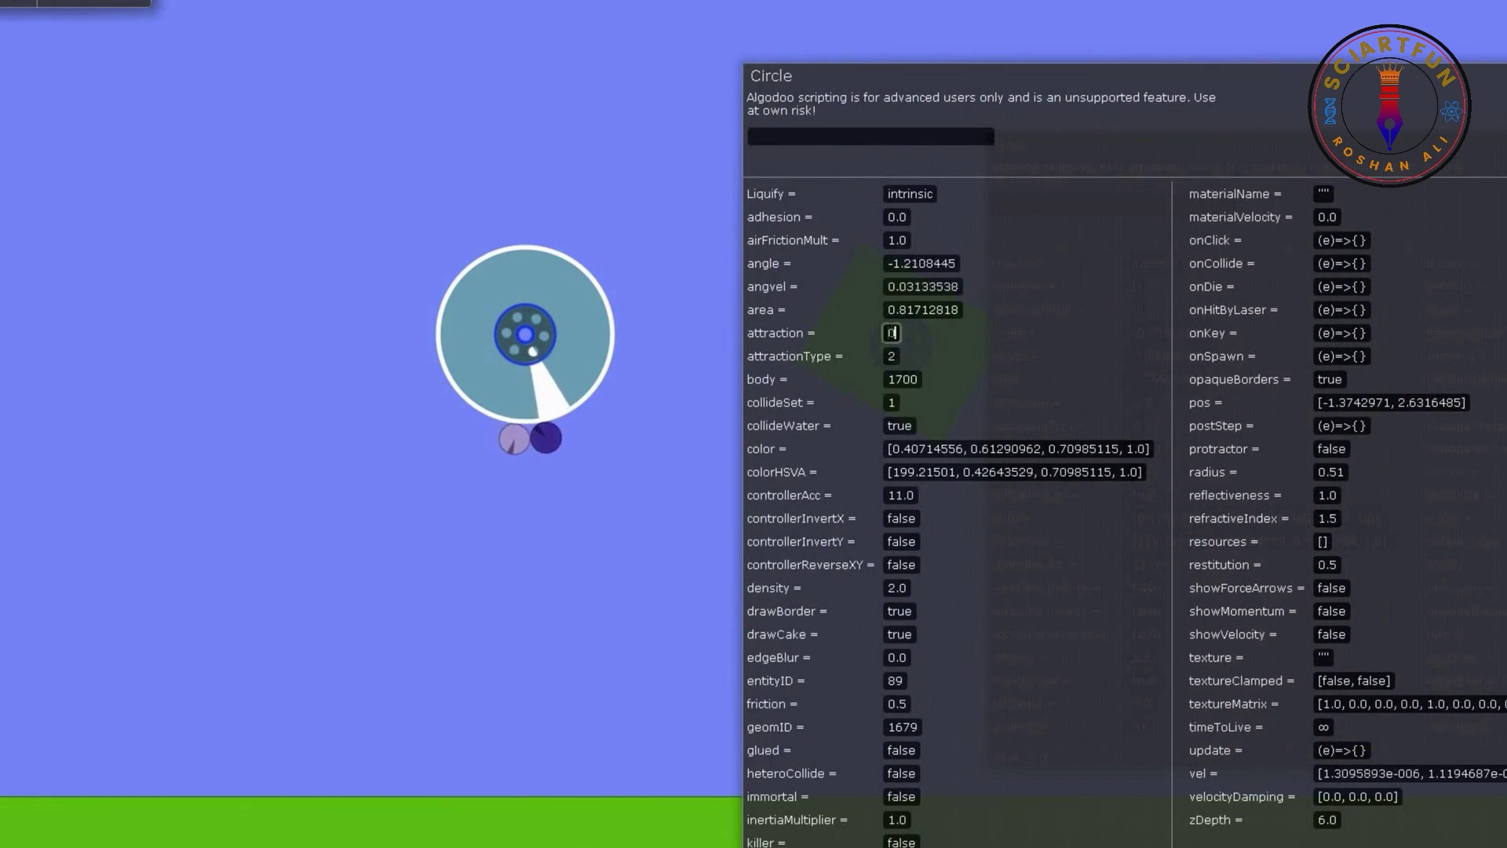
{"action": "key", "text": "Return"}
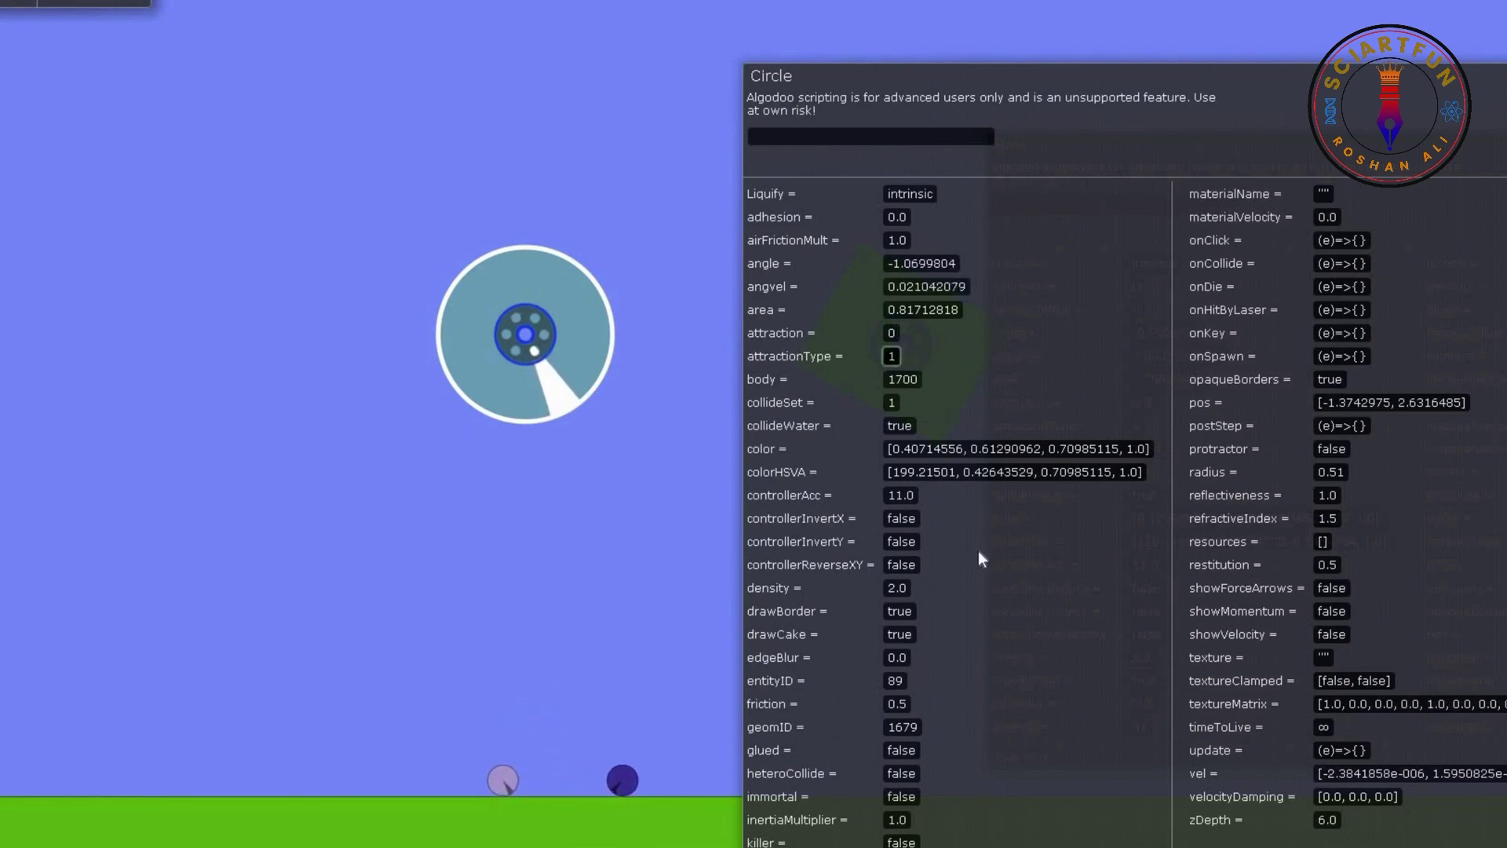
{"action": "type", "text": "100"}
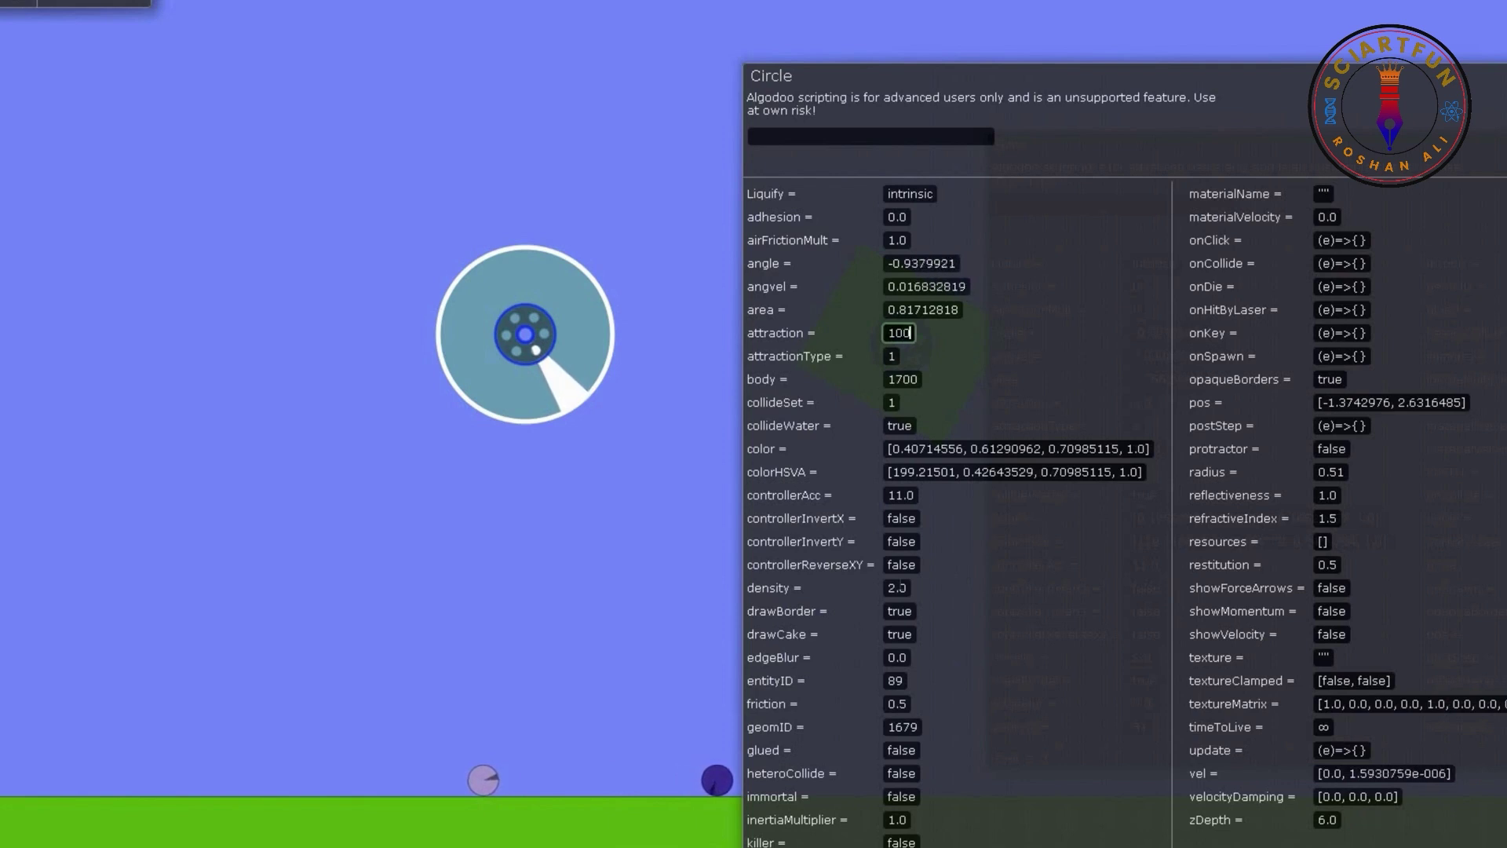
{"action": "key", "text": "Return"}
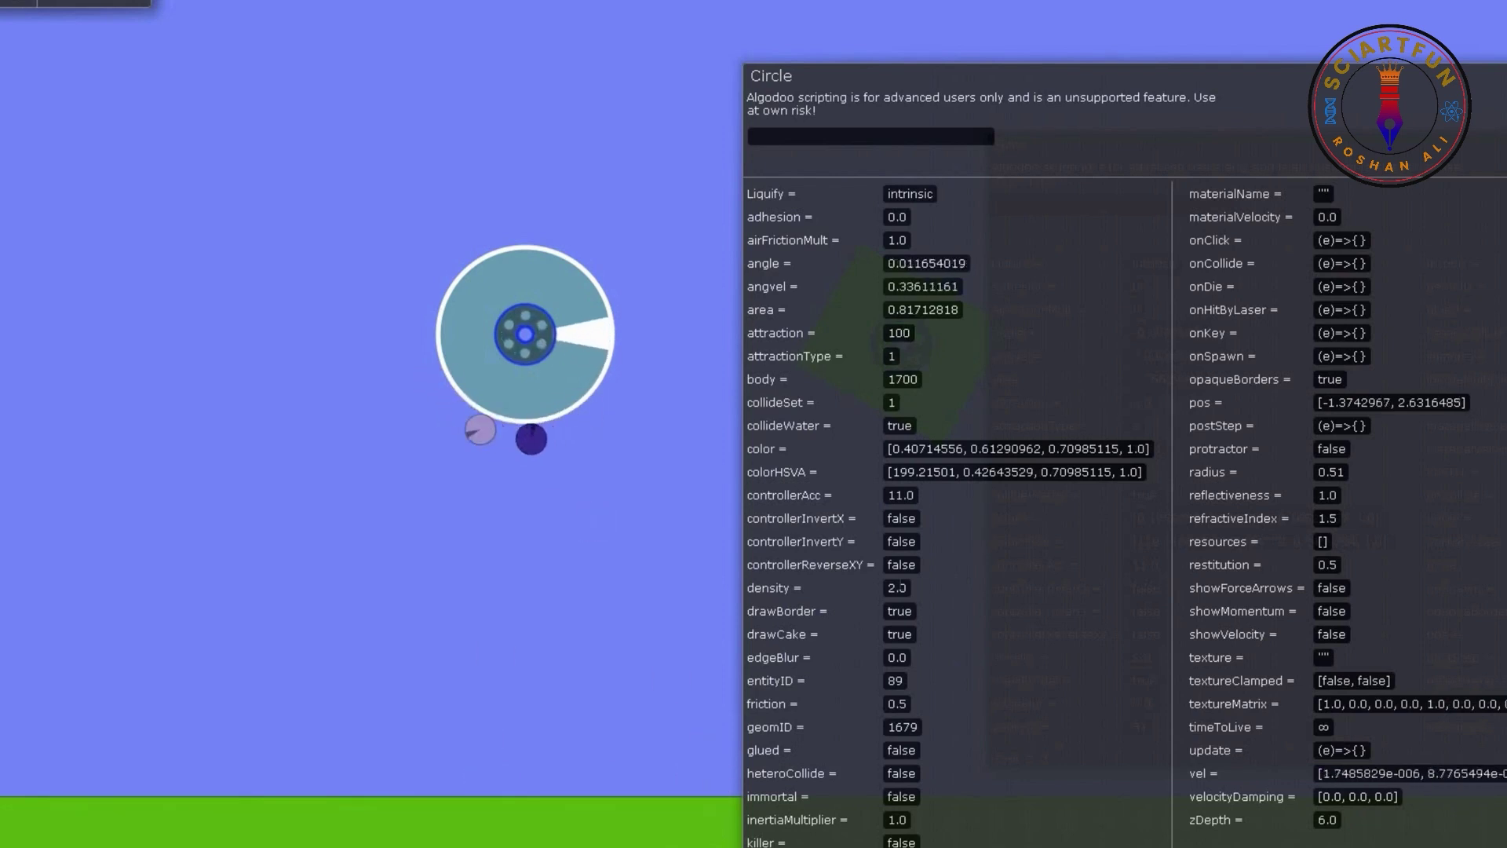
{"action": "mouse_move", "coordinate": [912, 426]}
{"action": "left_mouse_down"}
{"action": "mouse_move", "coordinate": [888, 427]}
{"action": "mouse_move", "coordinate": [912, 449]}
{"action": "left_mouse_up"}
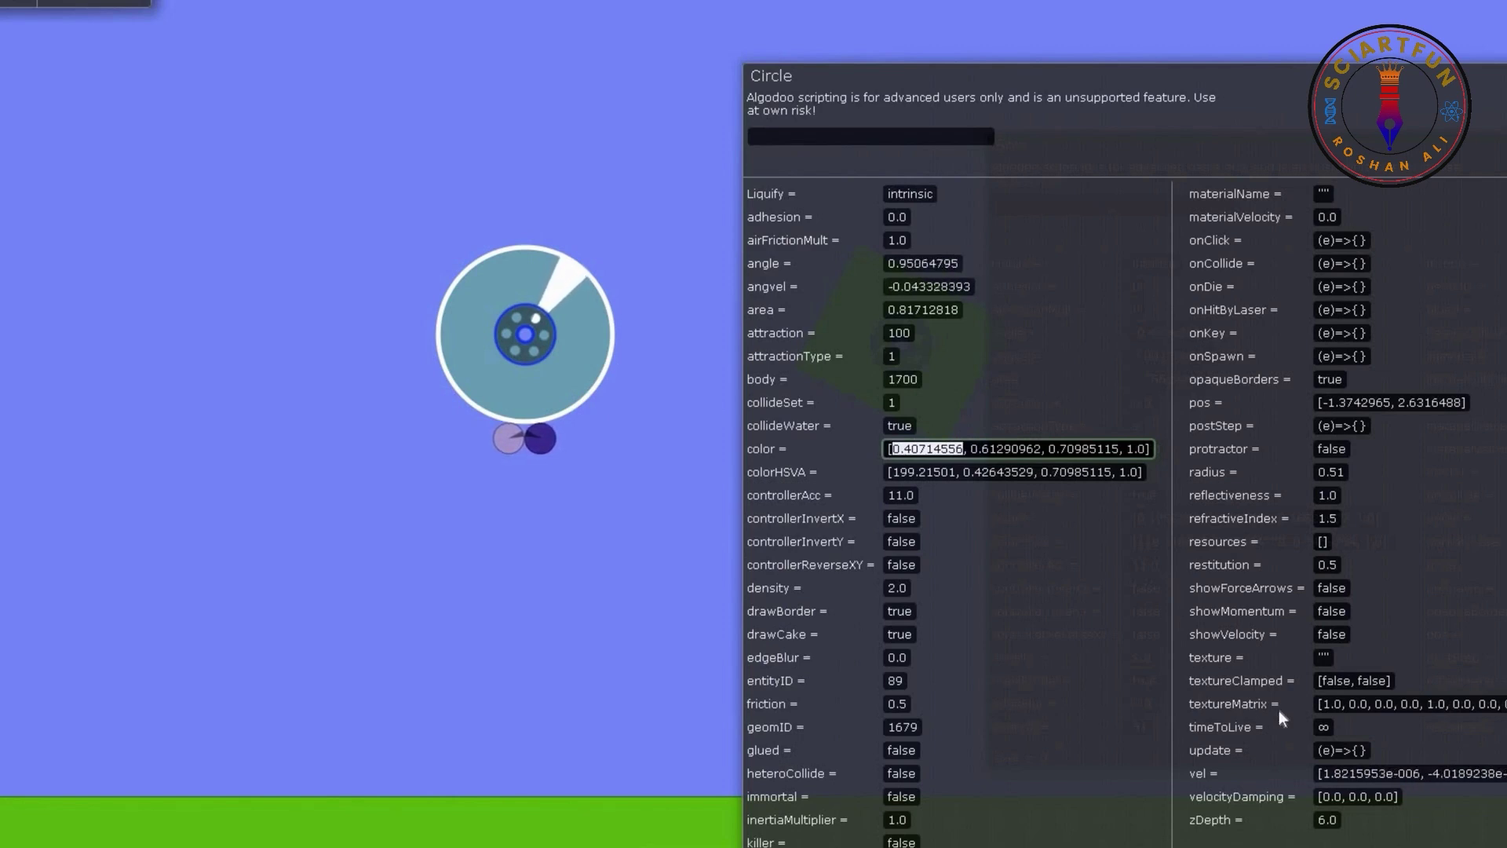
Set the disc's red color component to 200 and green to 10.
{"action": "type", "text": "200"}
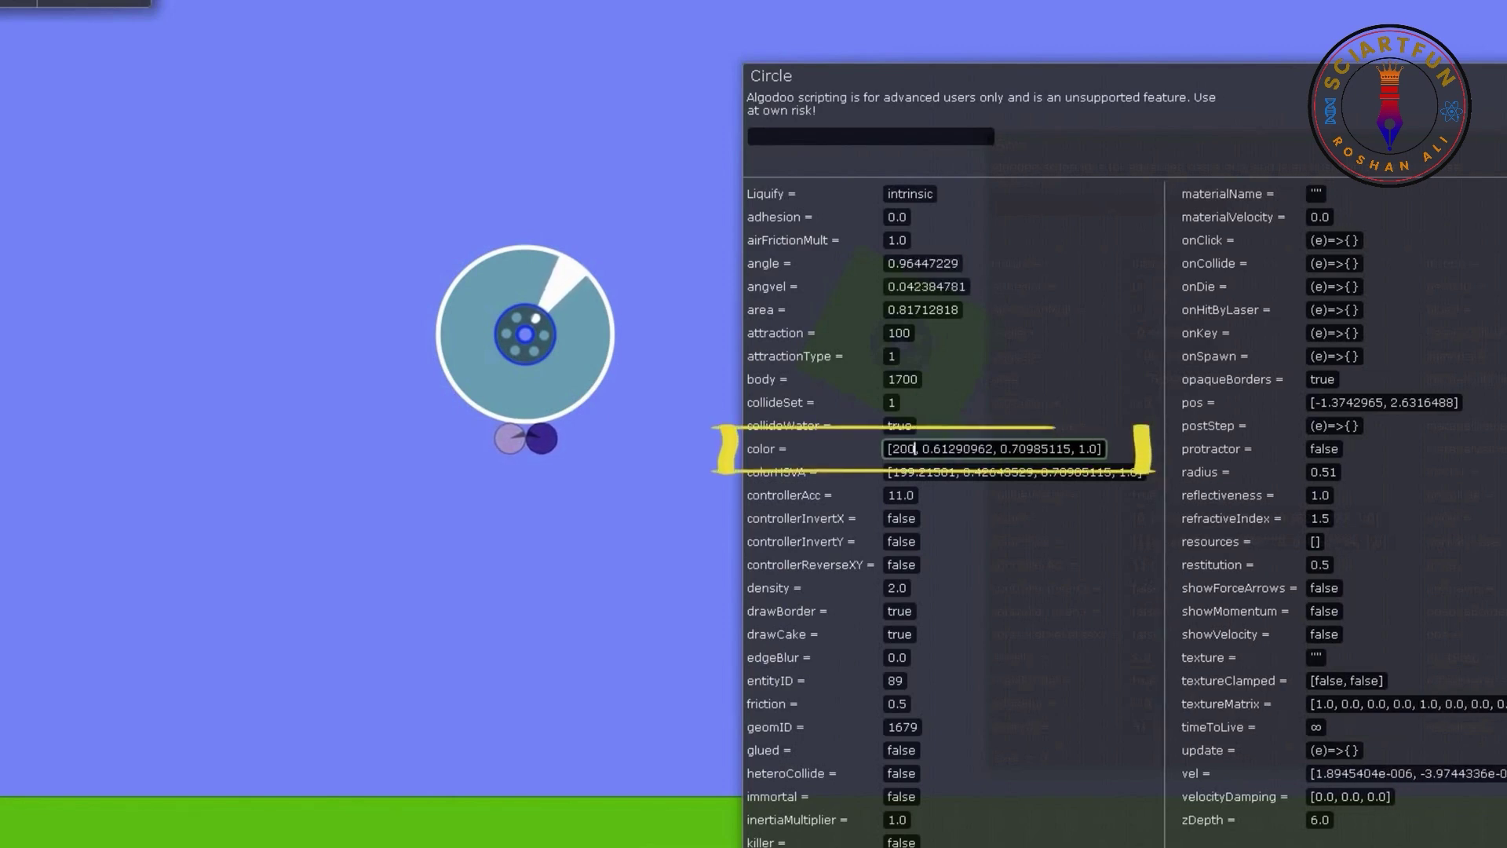
{"action": "key", "text": "Return"}
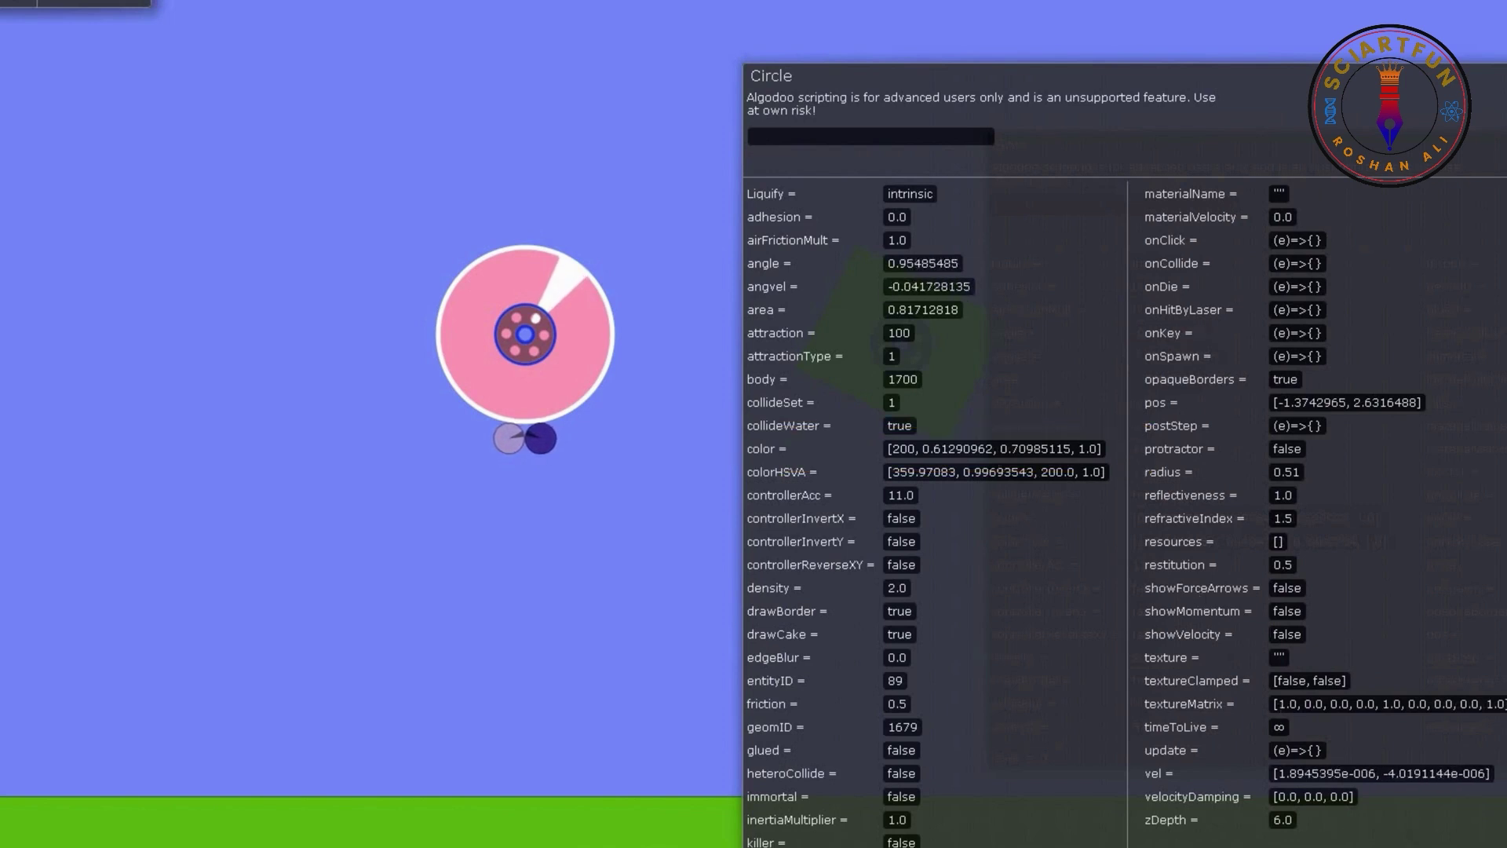
{"action": "left_click_drag", "start_coordinate": [993, 449], "coordinate": [971, 449]}
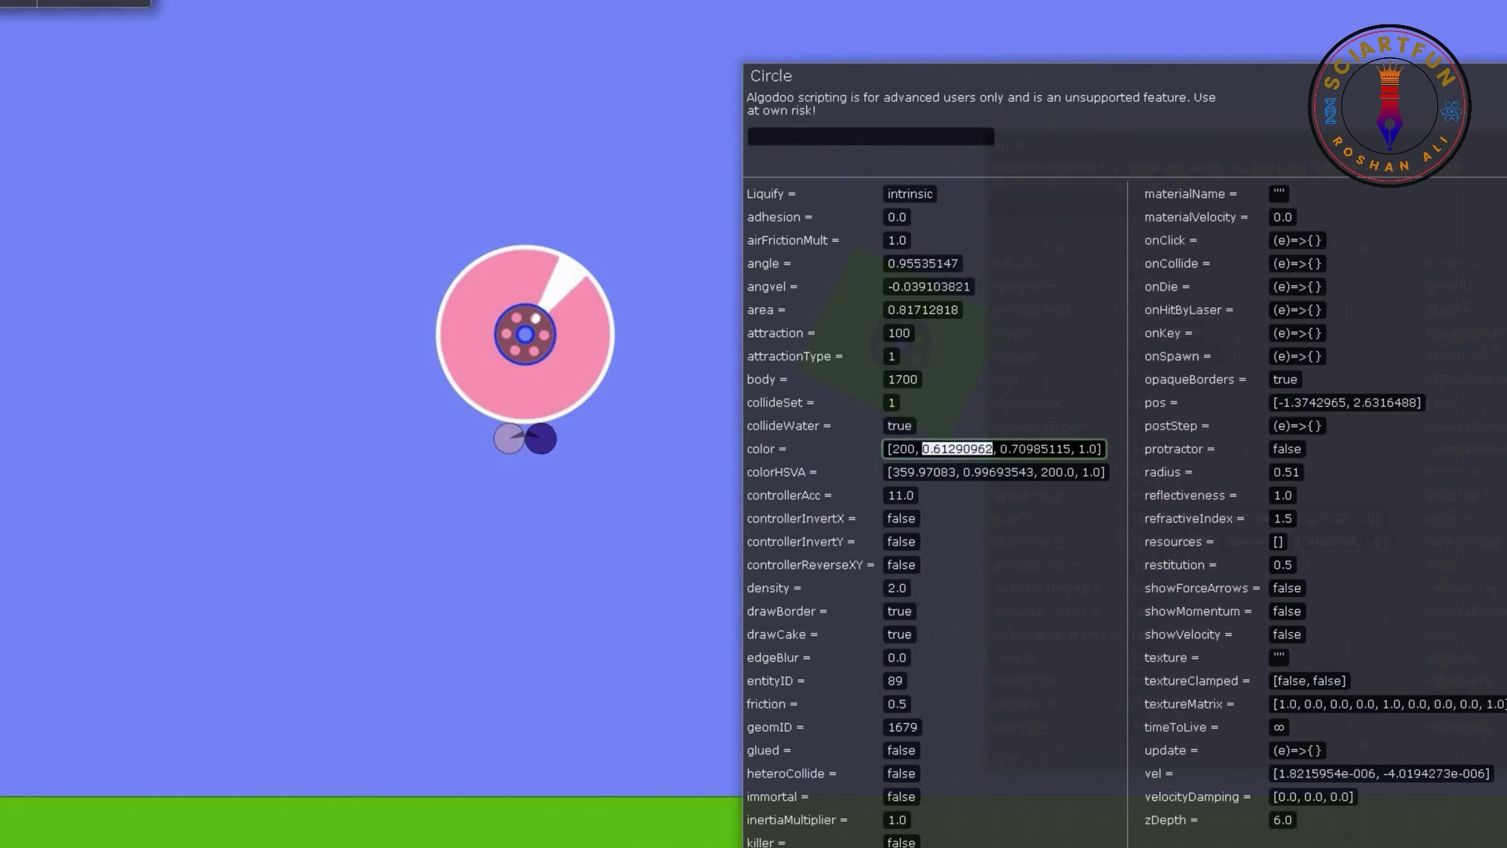
{"action": "type", "text": "10"}
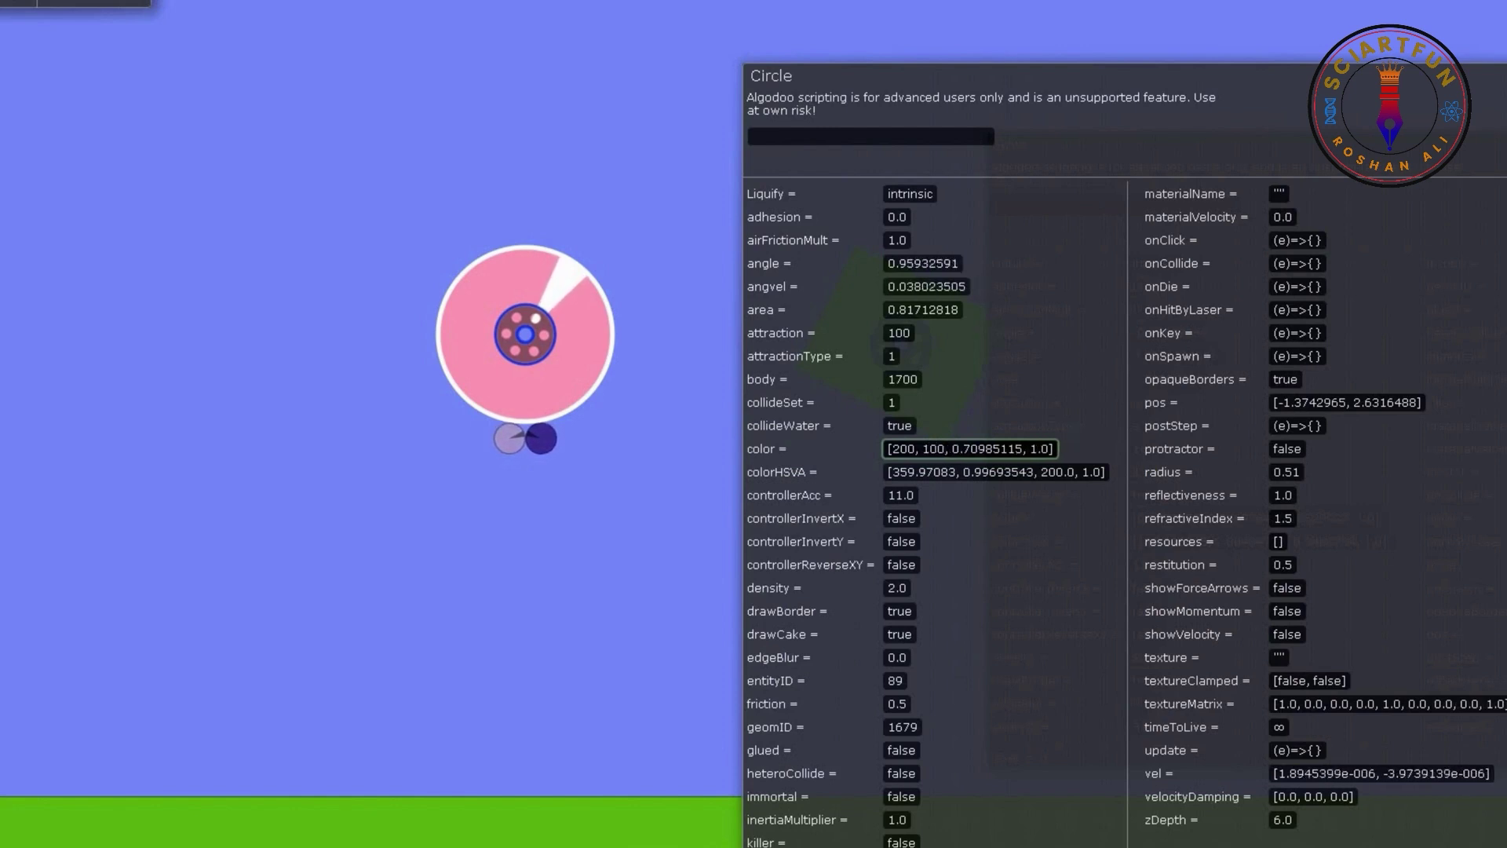
{"action": "key", "text": "Return"}
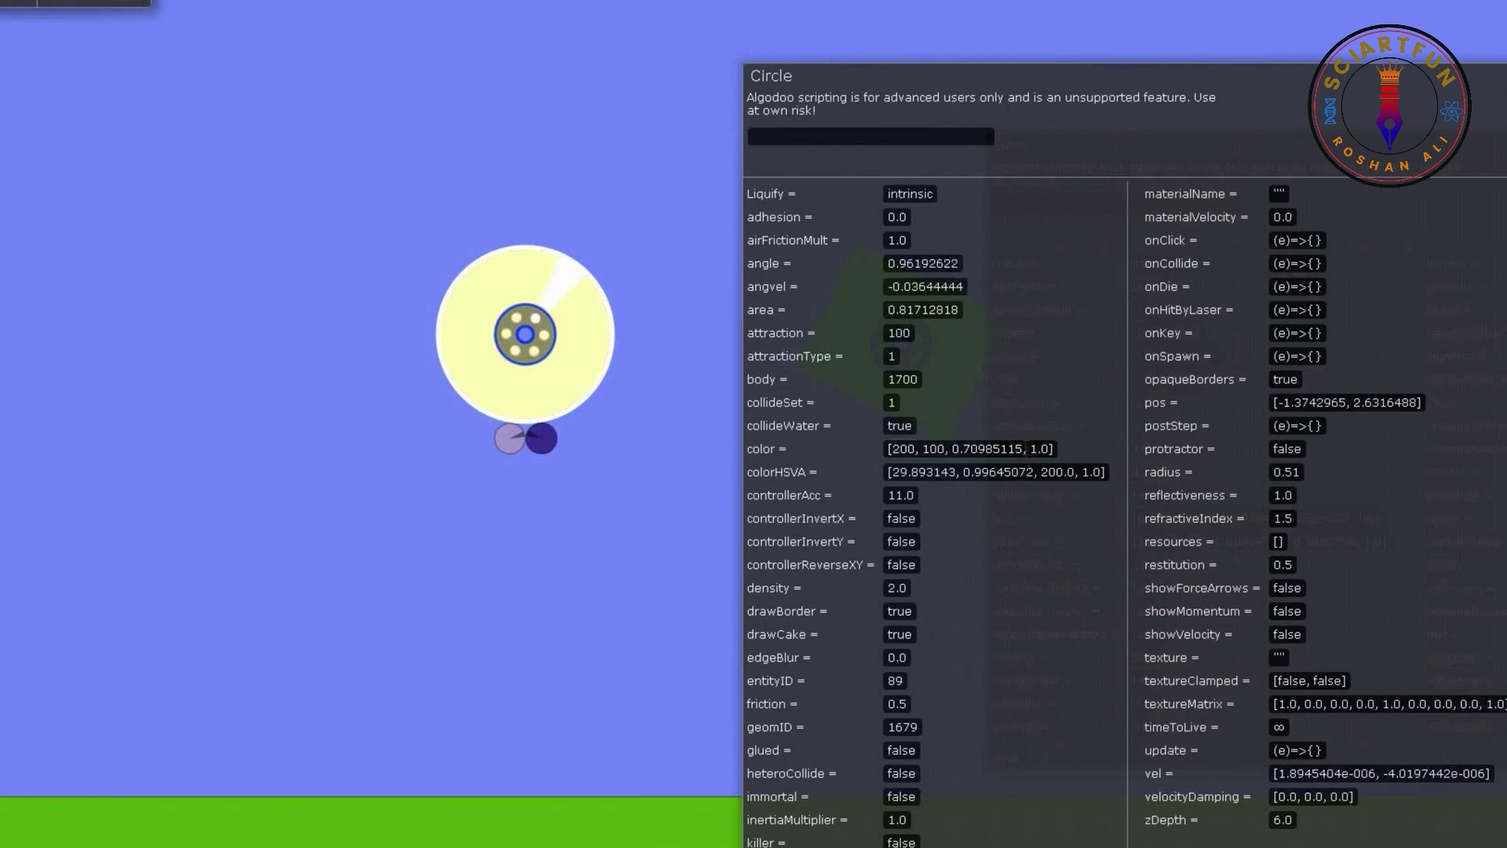
Set the blue component to 200 and trim the first value, committing color [0, 100, 200, 1.0].
{"action": "left_click_drag", "start_coordinate": [1023, 449], "coordinate": [951, 441]}
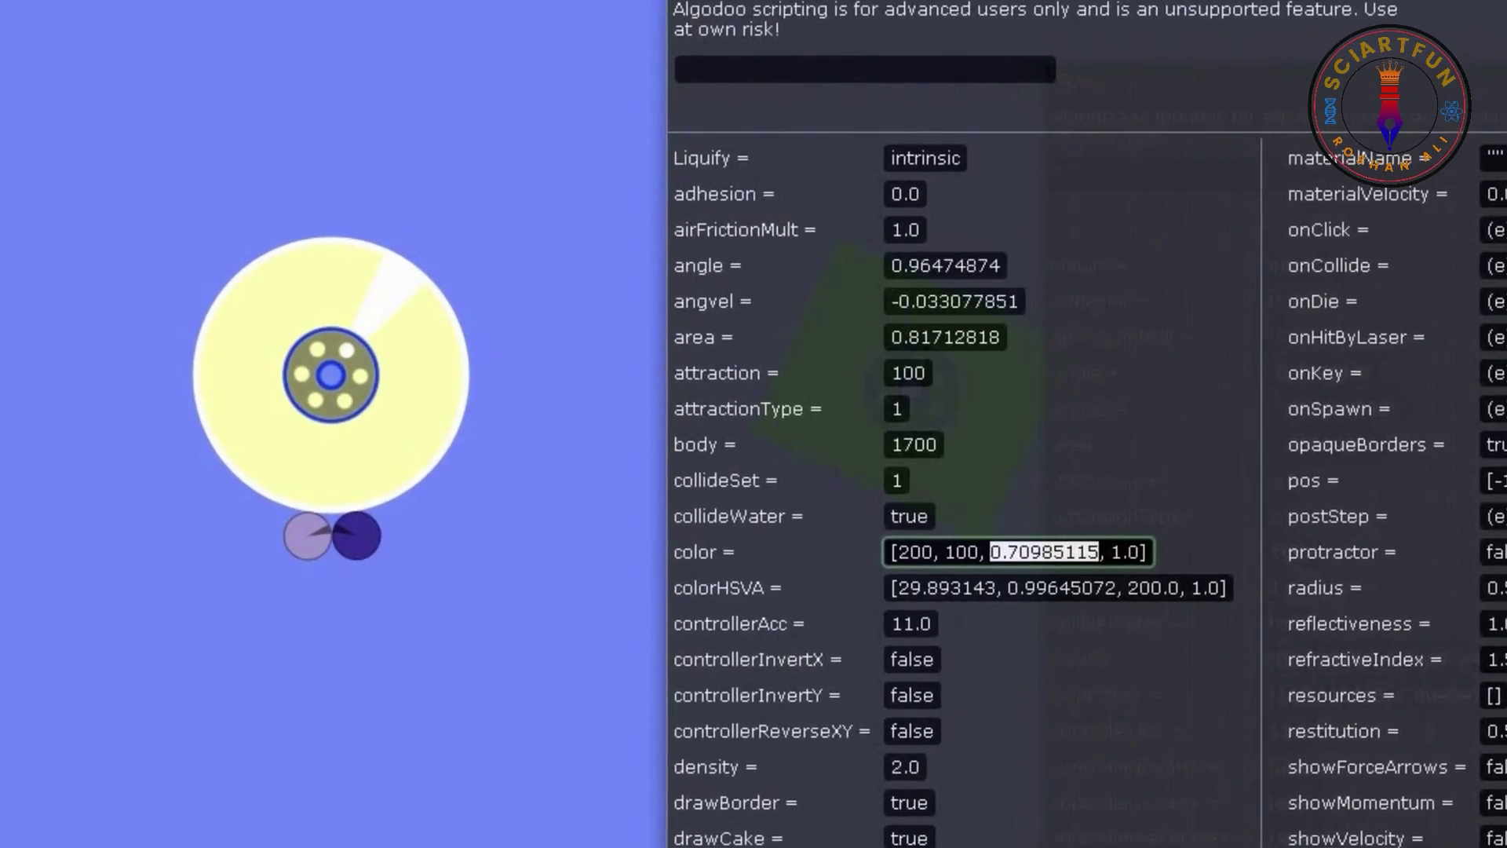
{"action": "key", "text": "BackSpace"}
{"action": "type", "text": "200"}
{"action": "key", "text": "Return"}
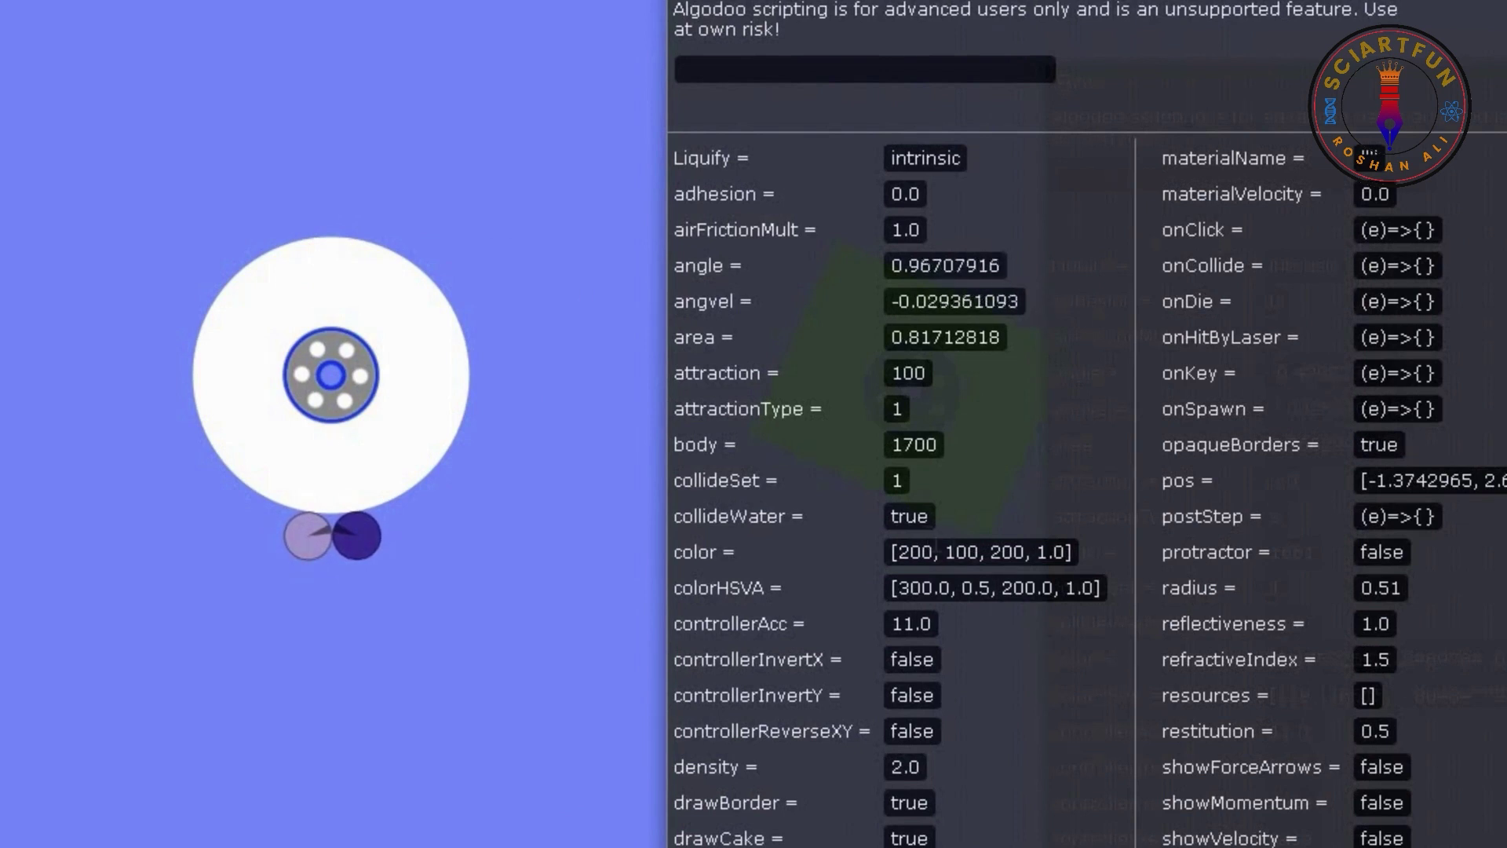
{"action": "left_click_drag", "start_coordinate": [920, 554], "coordinate": [901, 556]}
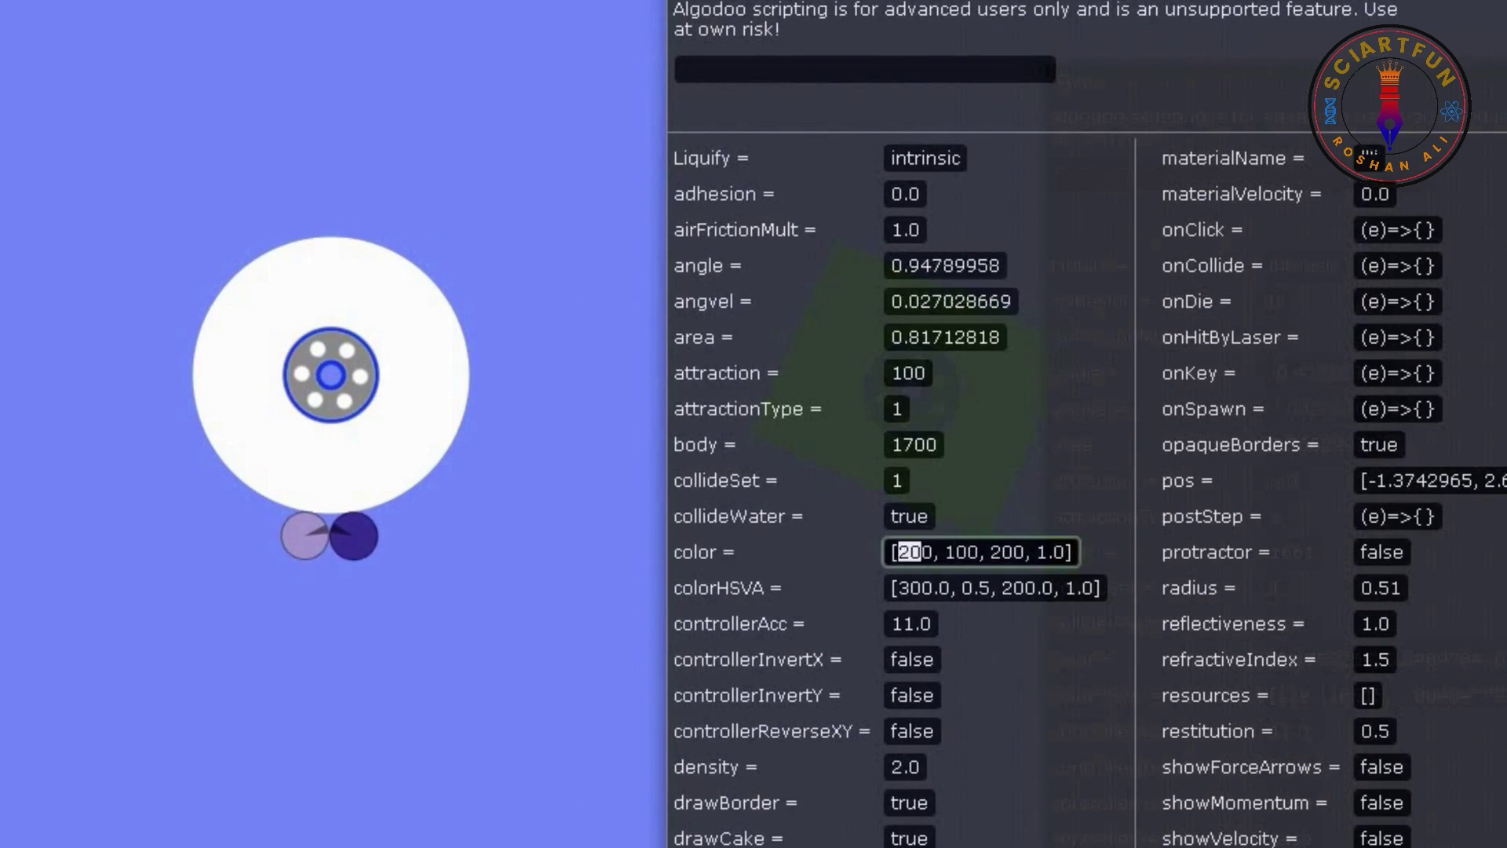
{"action": "key", "text": "BackSpace"}
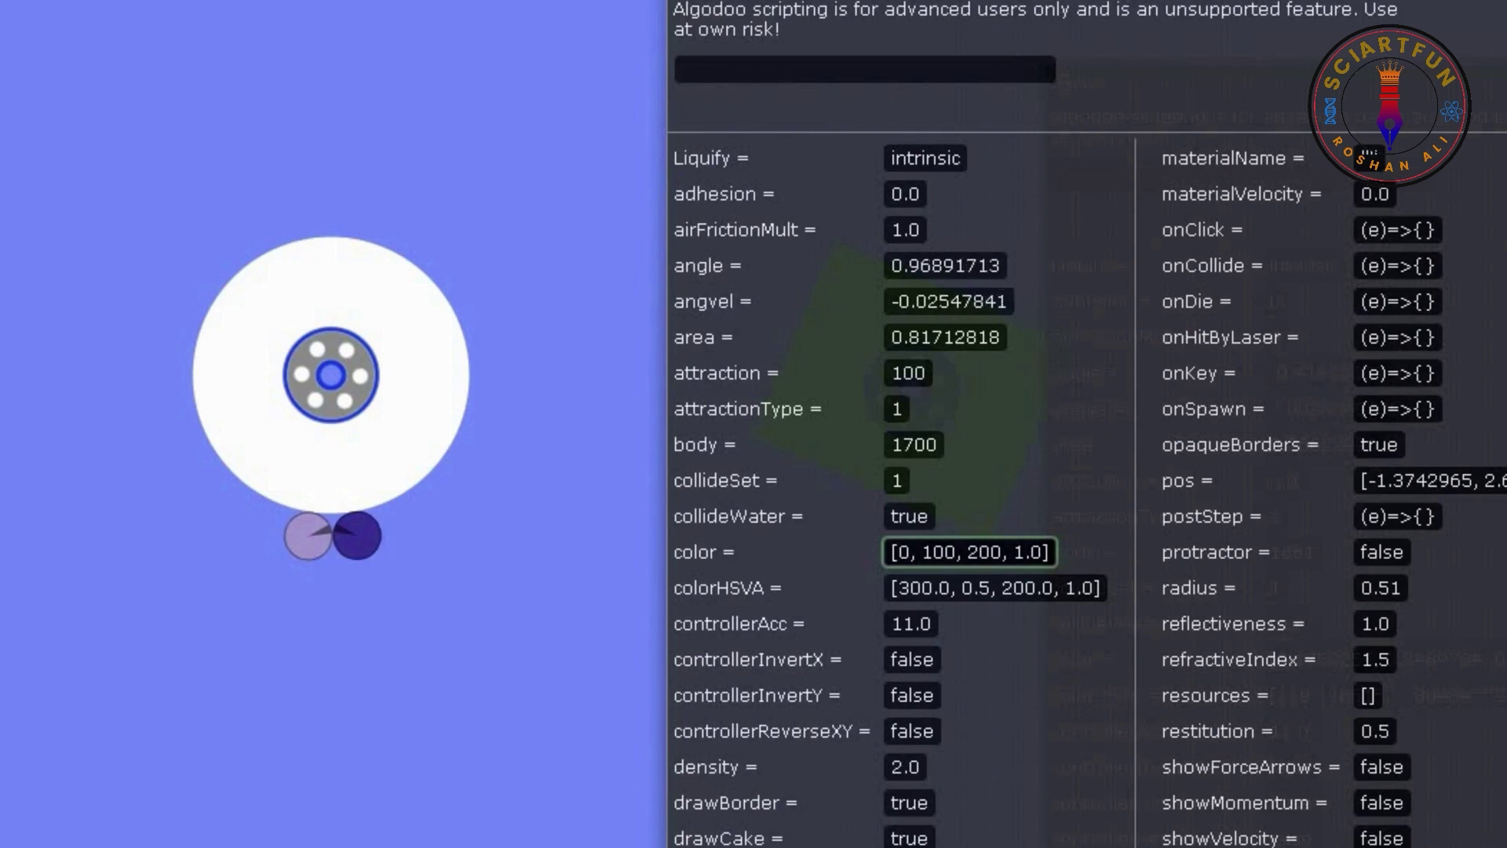
{"action": "key", "text": "Return"}
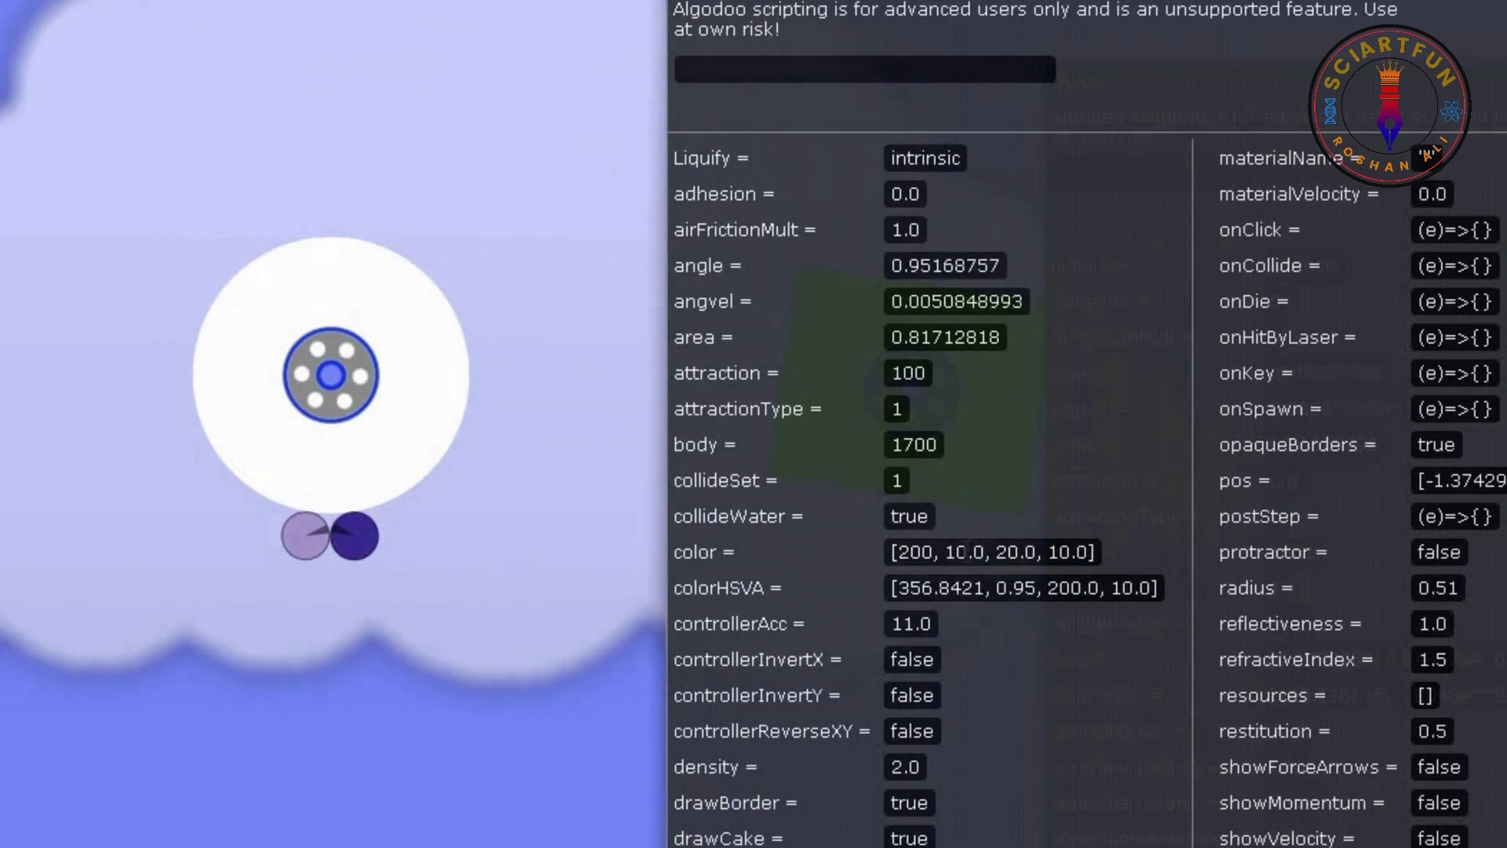
Zero the wheel's green then blue color components, turning it magenta and then red.
{"action": "double_click", "coordinate": [978, 552]}
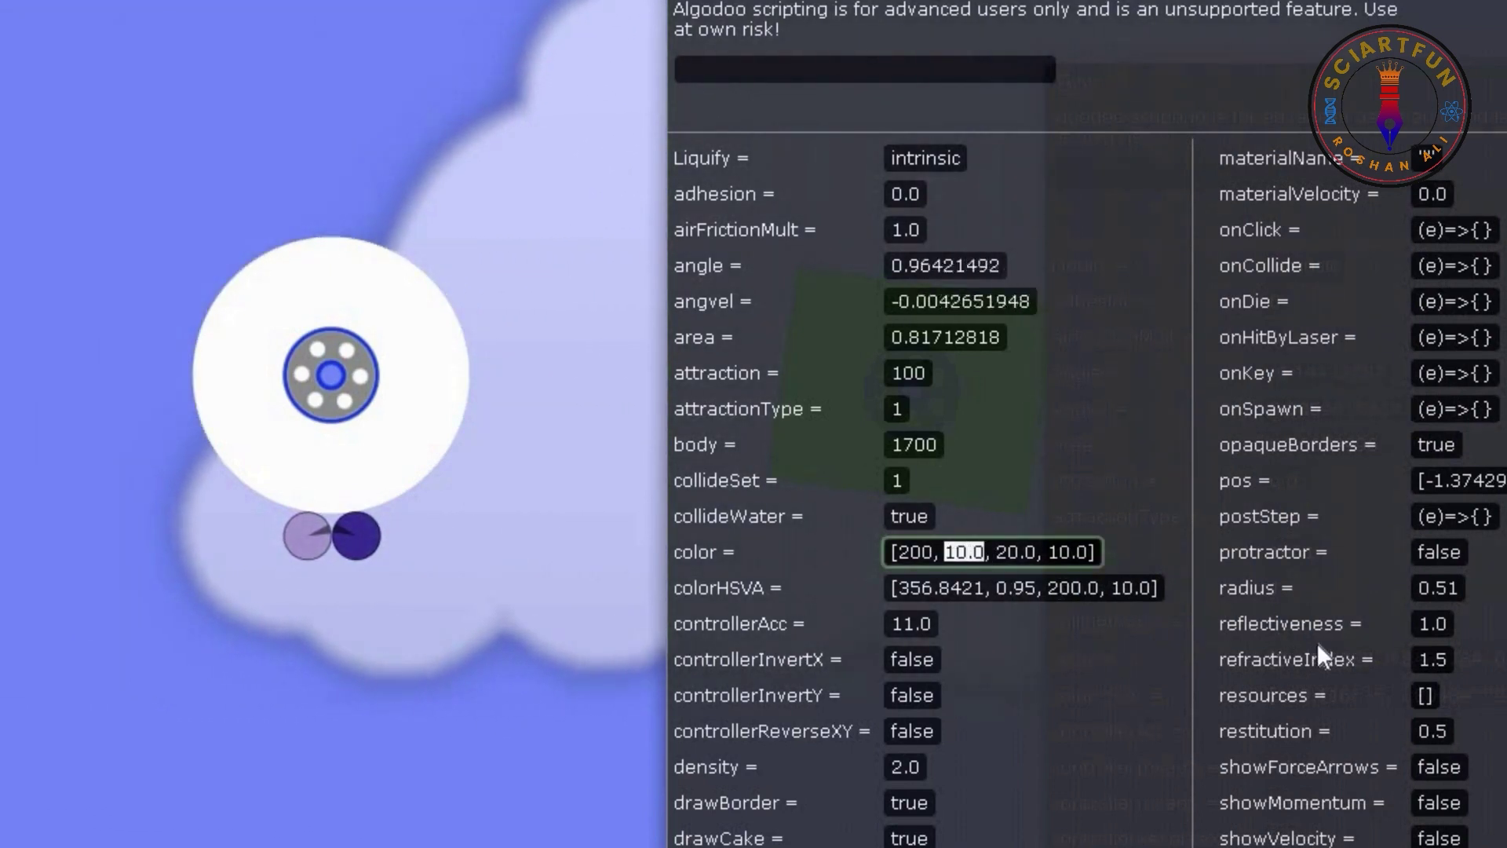
{"action": "type", "text": "0"}
{"action": "key", "text": "Return"}
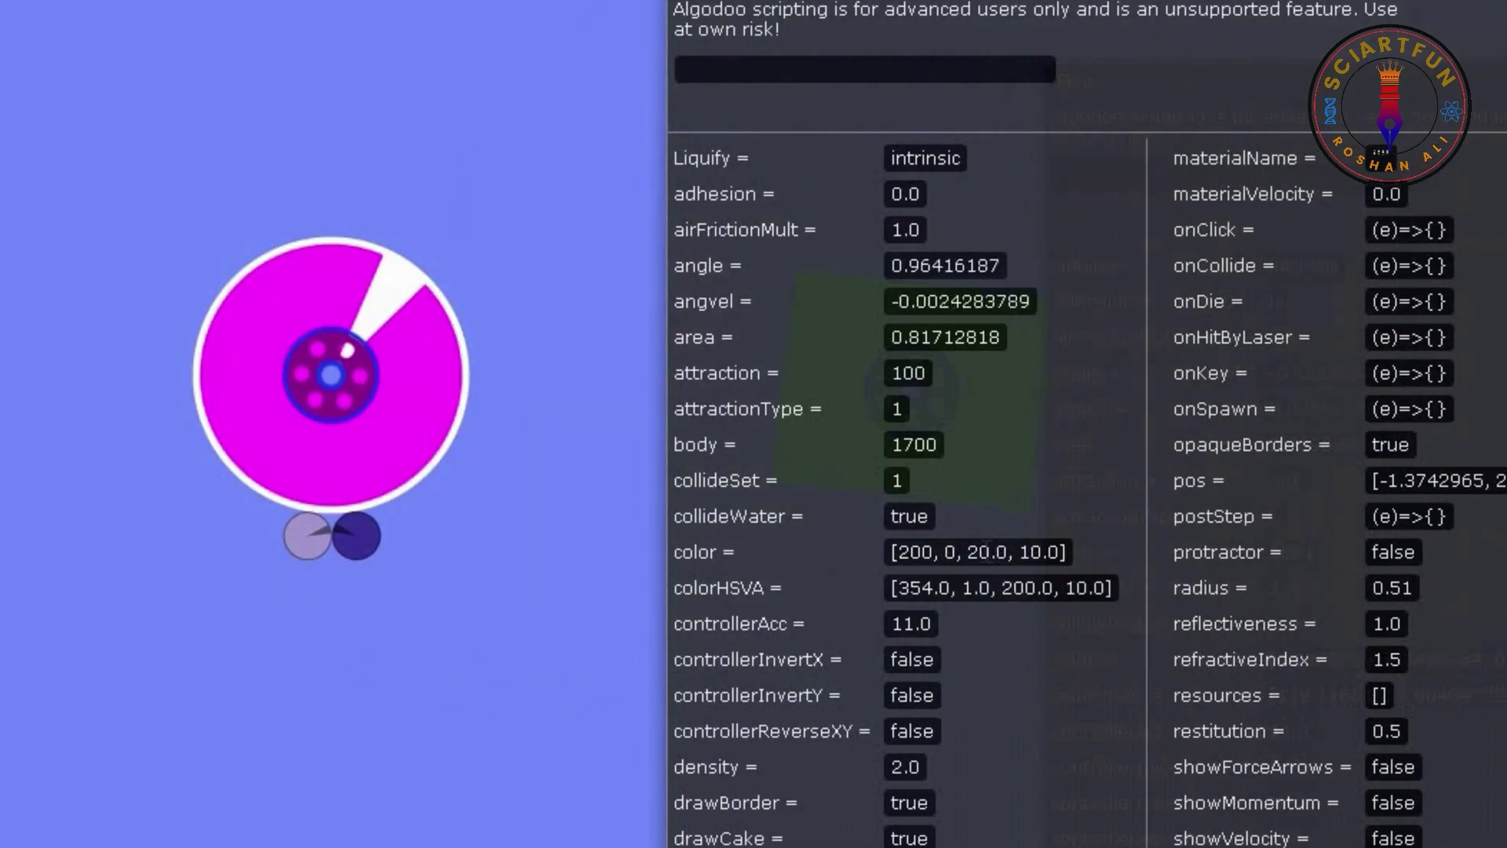
{"action": "left_click", "coordinate": [979, 552]}
{"action": "key", "text": "BackSpace"}
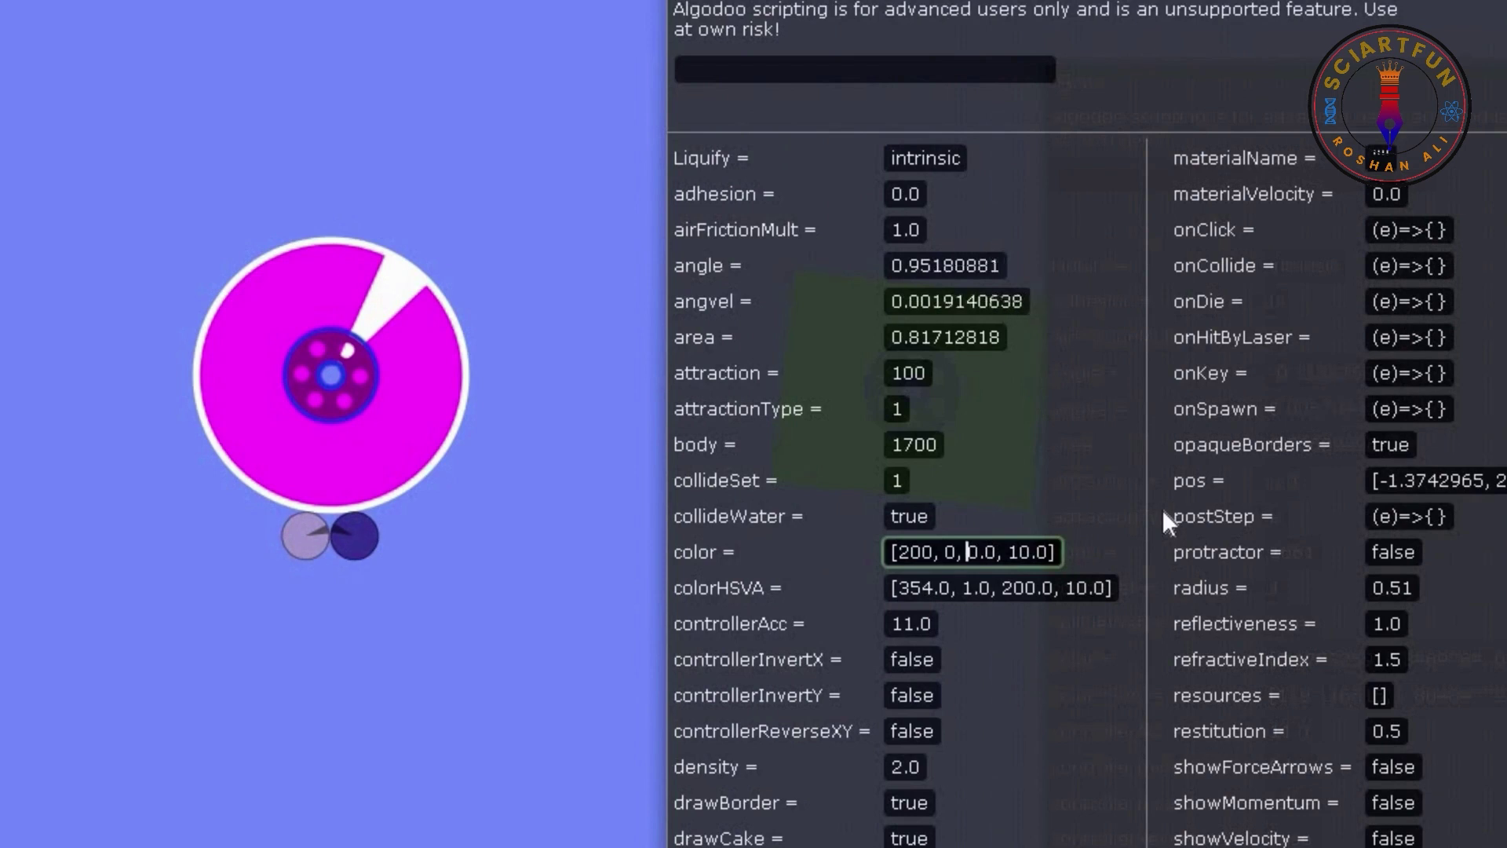
{"action": "key", "text": "Return"}
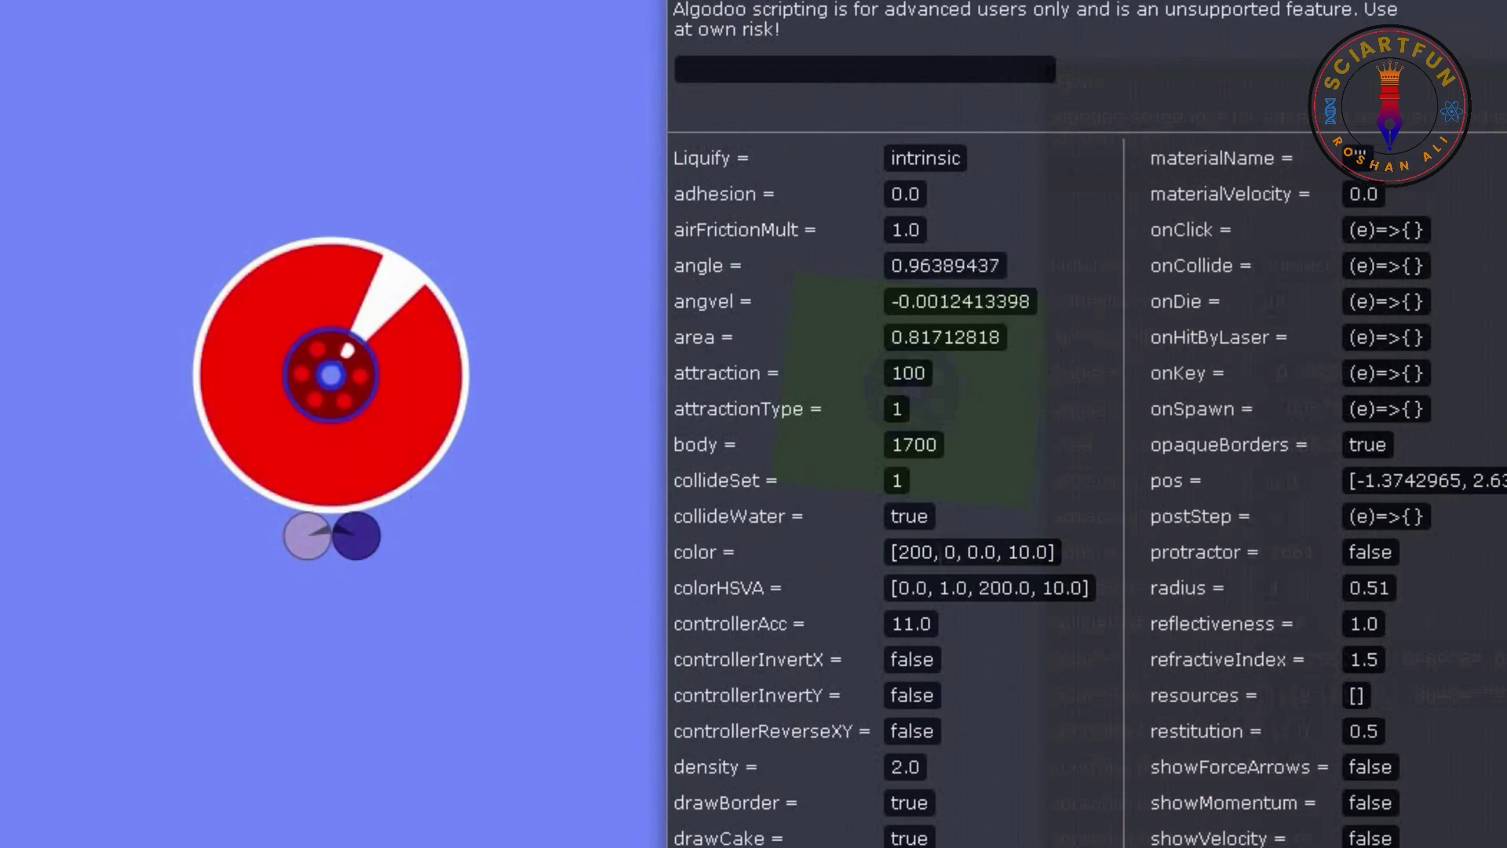
Make the wheel green via its color values, then red with colorHSVA hue 0.
{"action": "left_click", "coordinate": [922, 553]}
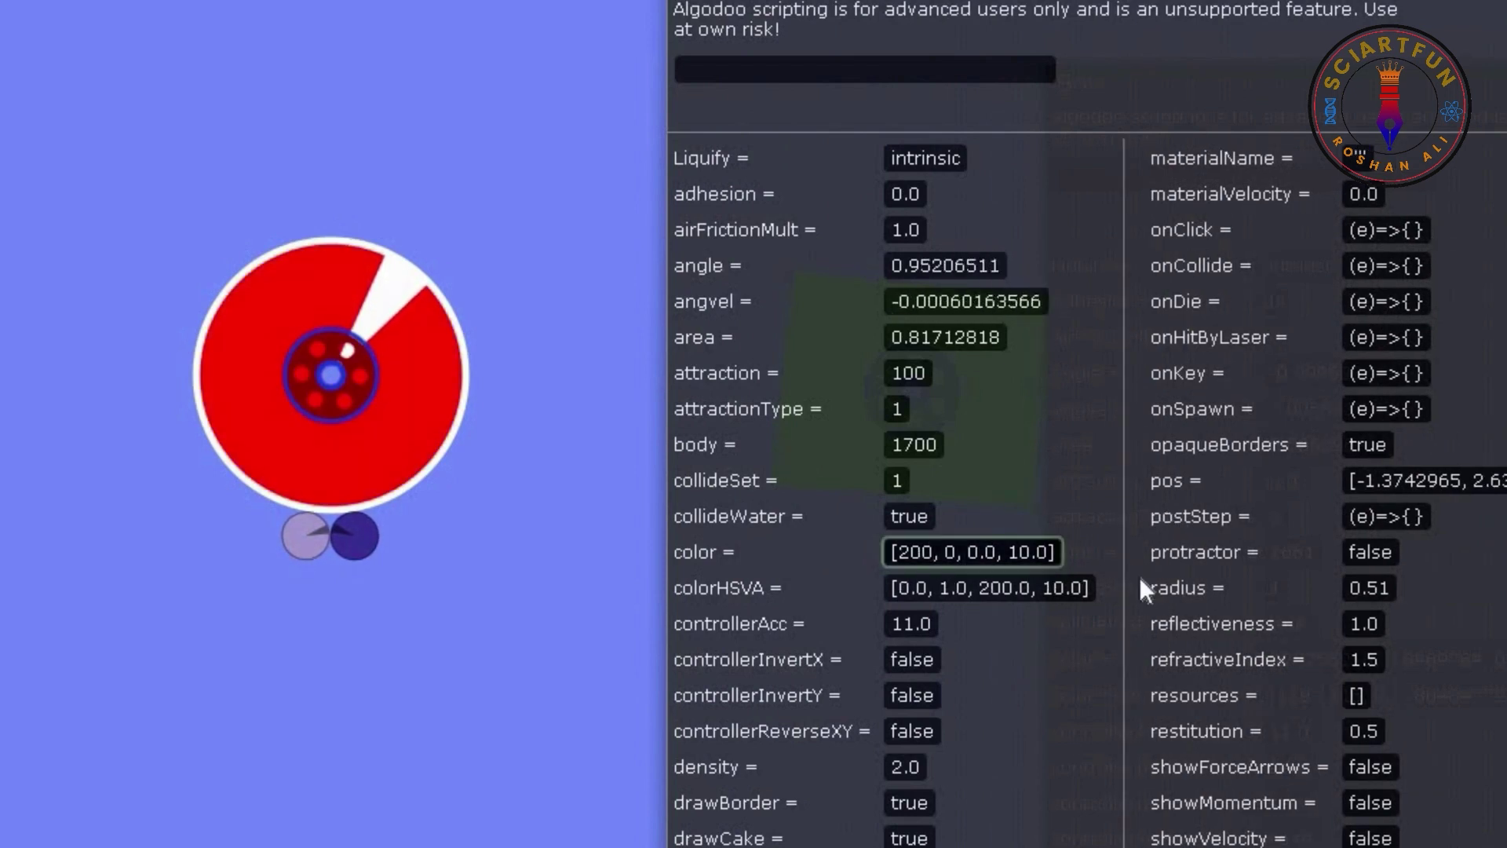
{"action": "key", "text": "BackSpace"}
{"action": "key", "text": "BackSpace"}
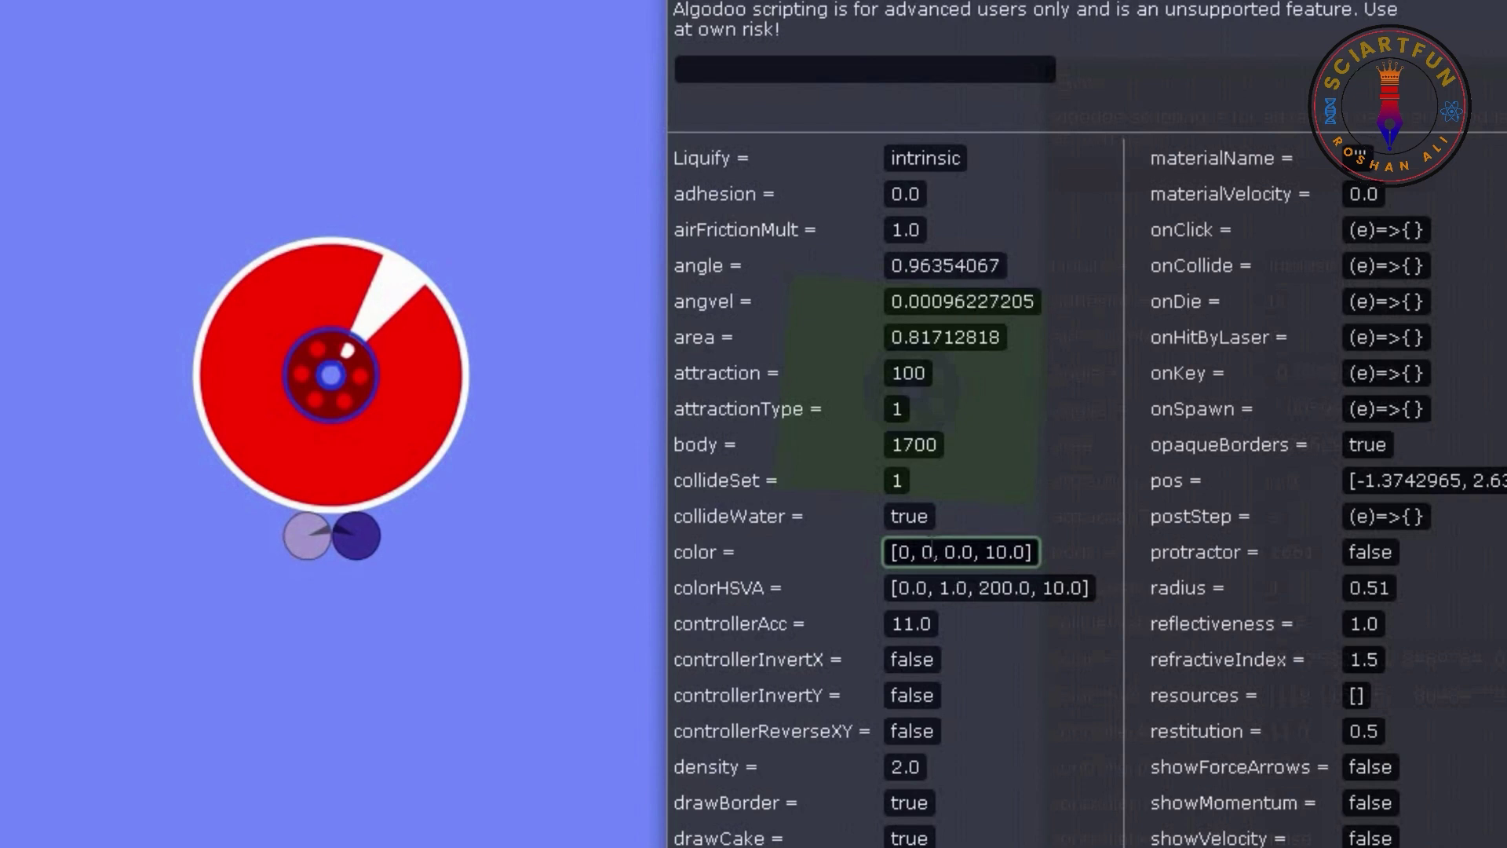
{"action": "key", "text": "Right"}
{"action": "key", "text": "Right"}
{"action": "key", "text": "Right"}
{"action": "type", "text": "200"}
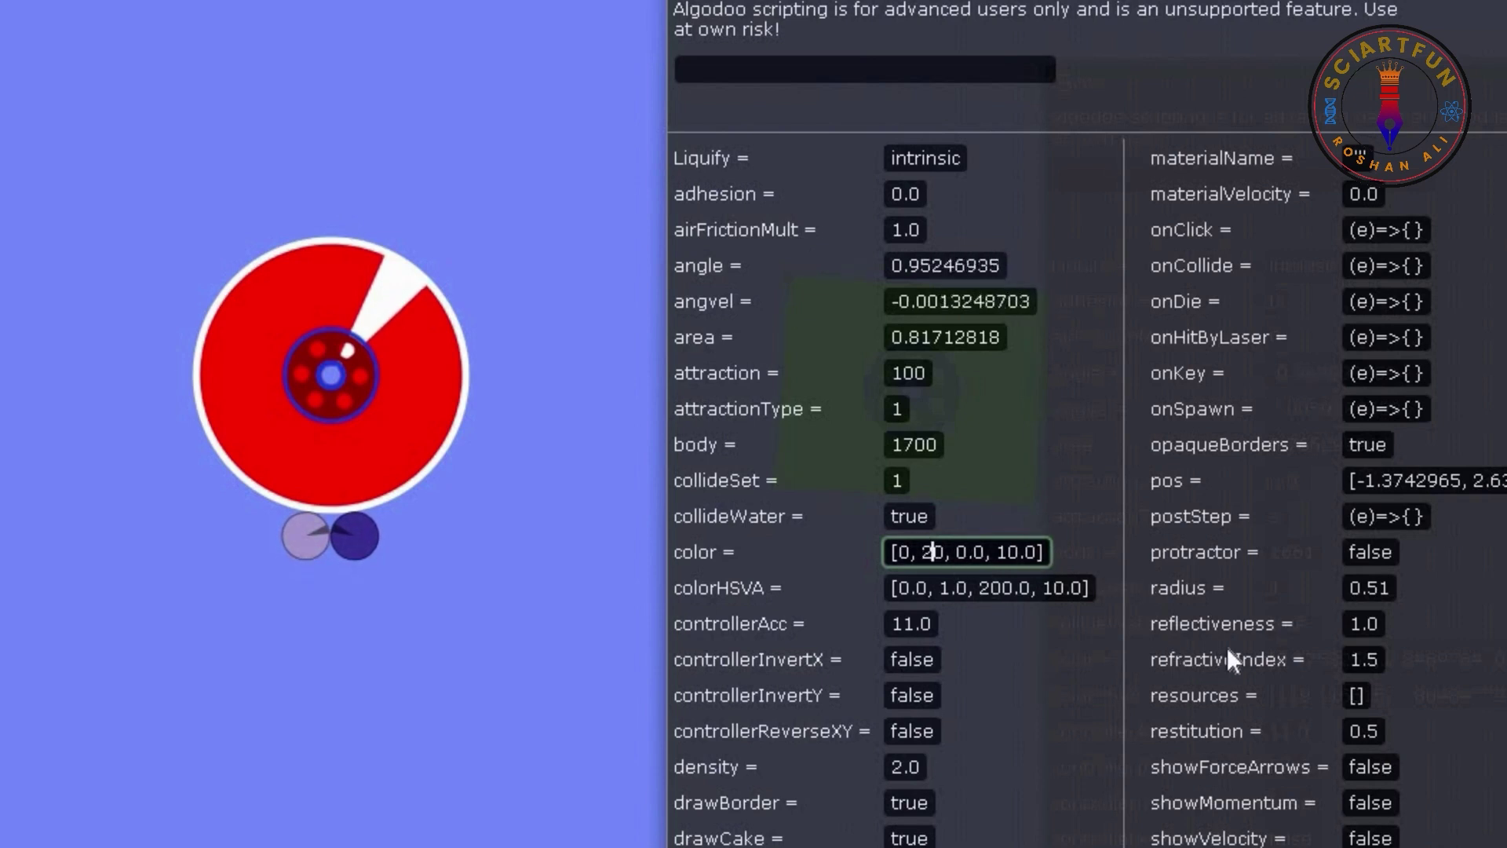
{"action": "key", "text": "Delete"}
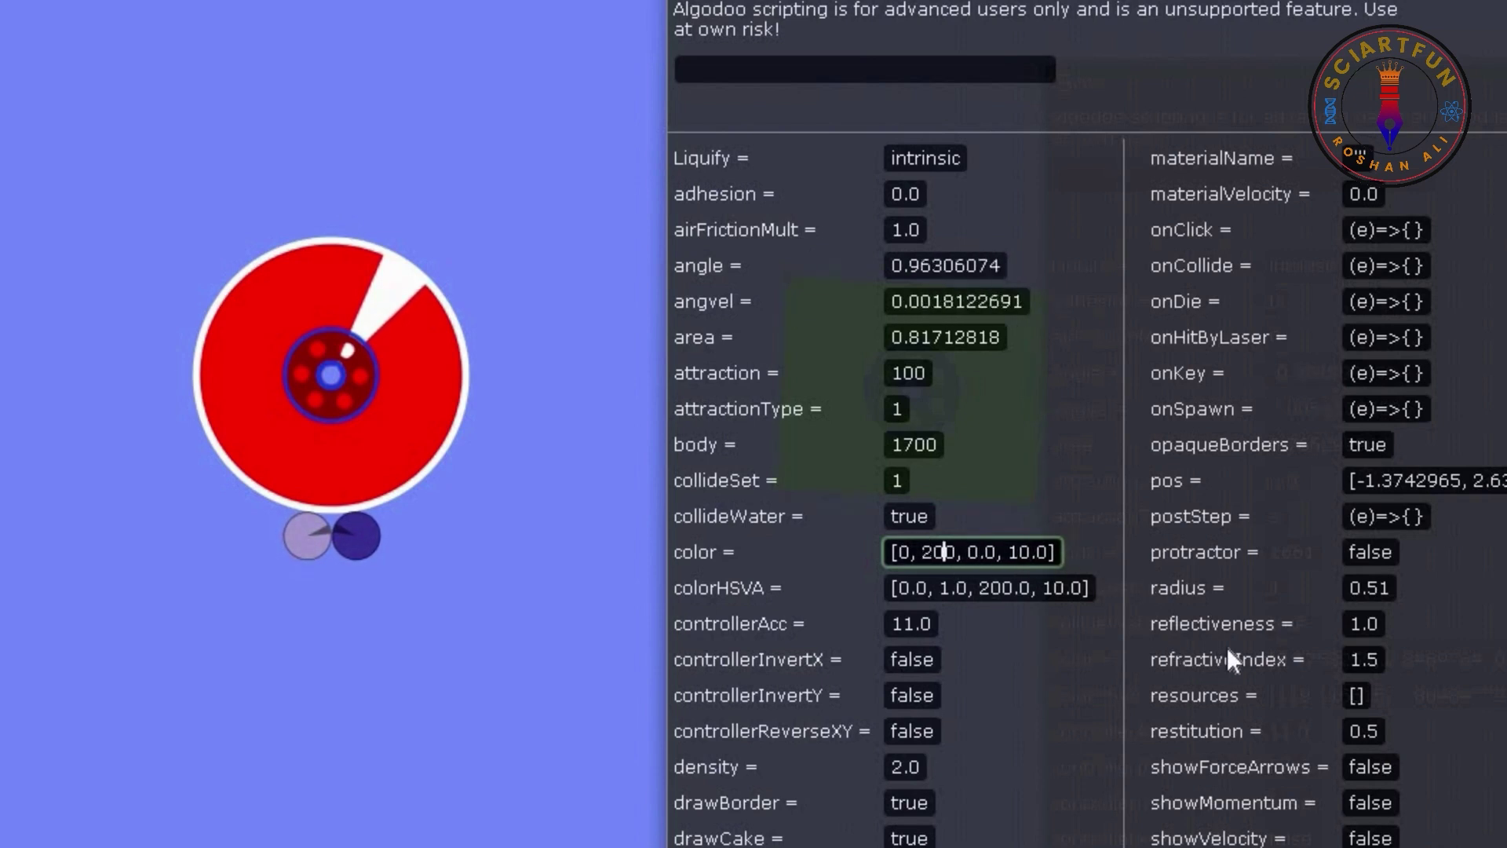
{"action": "key", "text": "Return"}
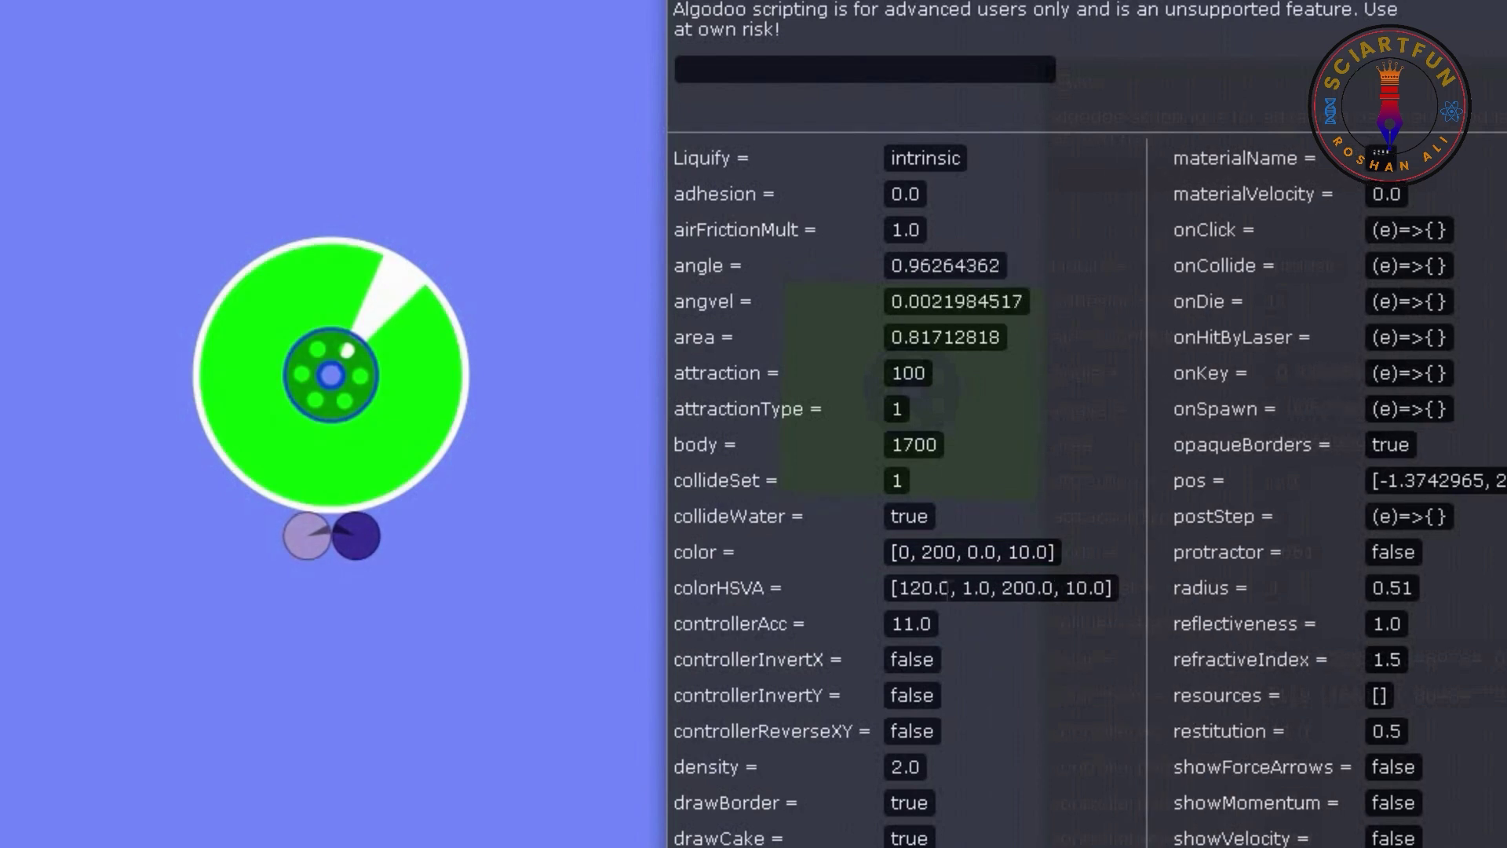
{"action": "double_click", "coordinate": [923, 588]}
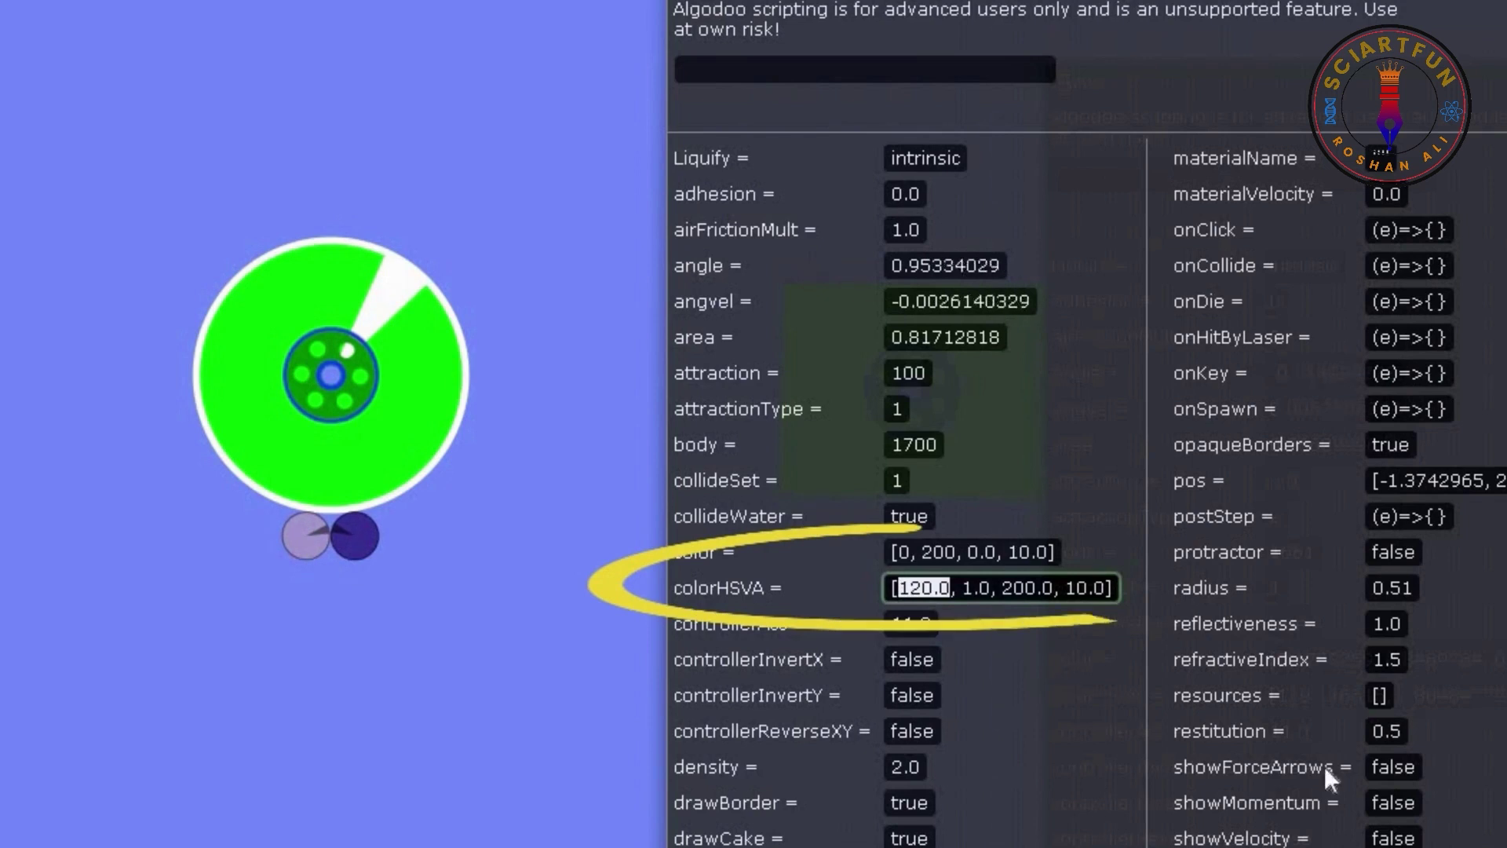
{"action": "type", "text": "0"}
{"action": "key", "text": "Return"}
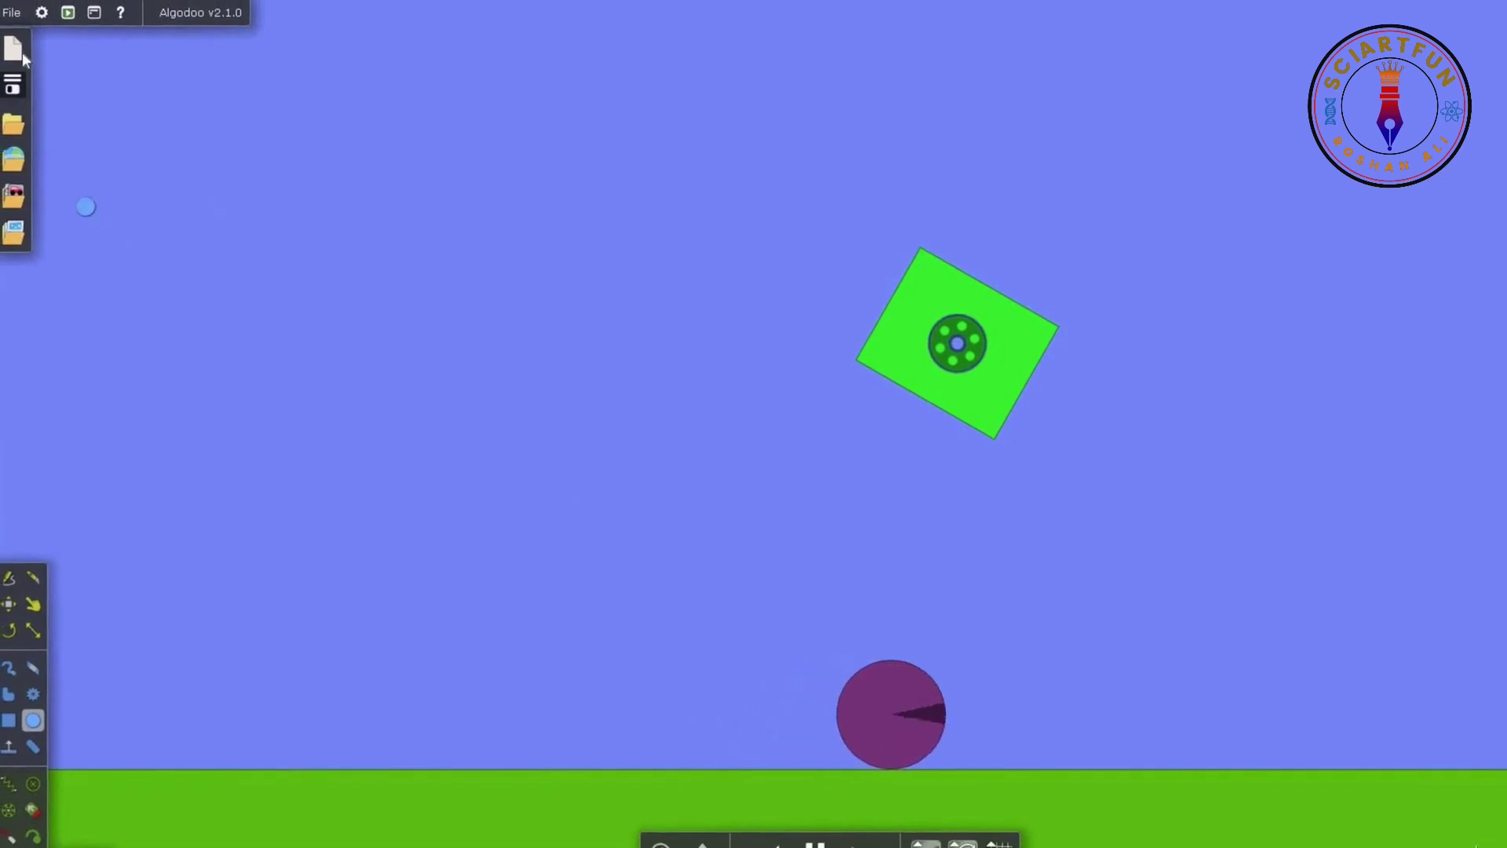
Start a new scene, draw a pink circle above the ground and run the simulation.
{"action": "left_click", "coordinate": [13, 48]}
{"action": "left_click_drag", "start_coordinate": [591, 389], "coordinate": [610, 409]}
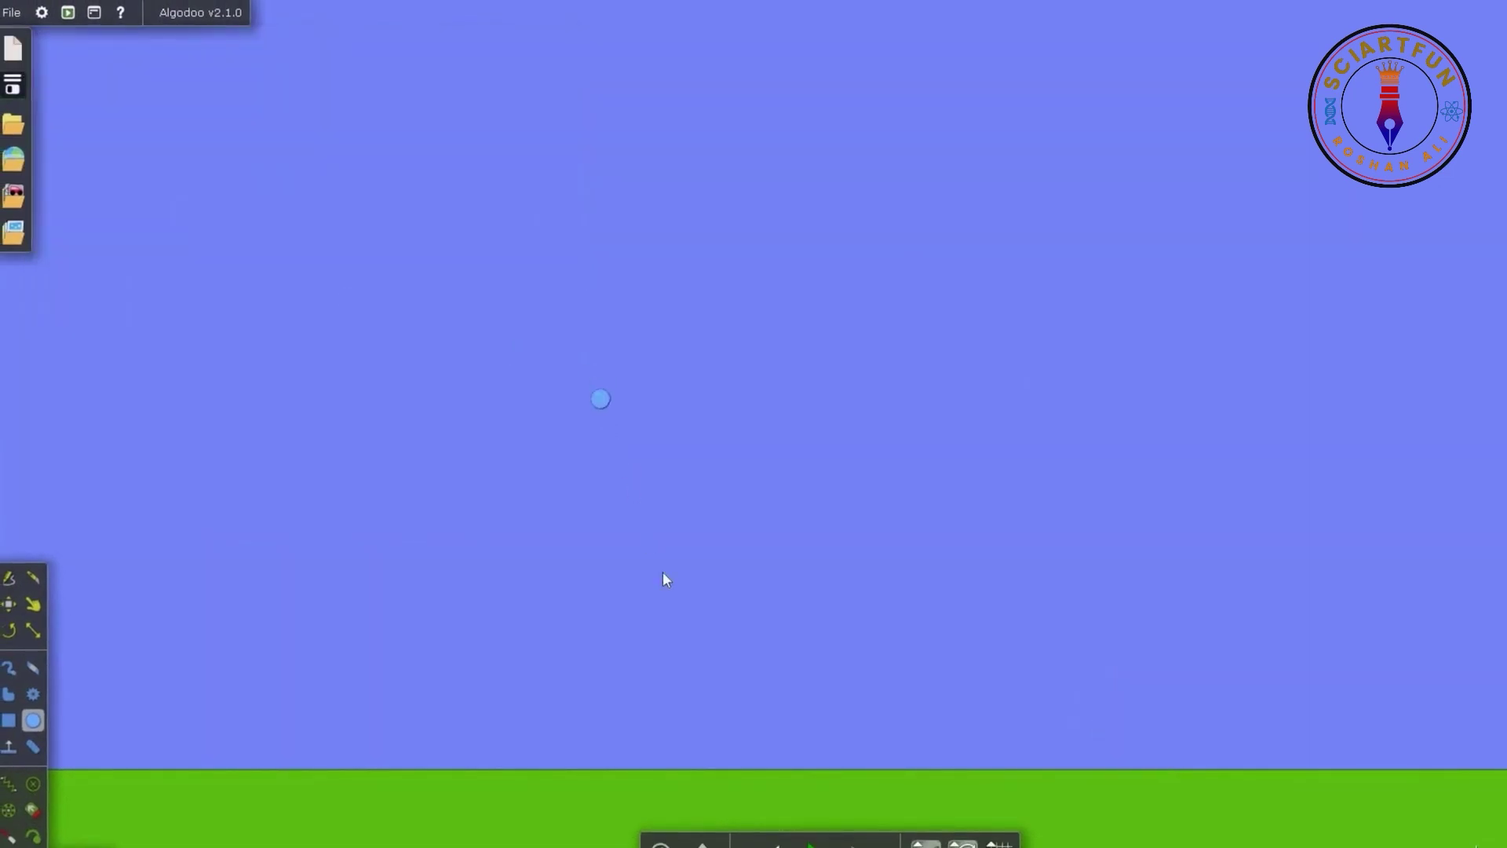
{"action": "left_click_drag", "start_coordinate": [701, 619], "coordinate": [700, 617]}
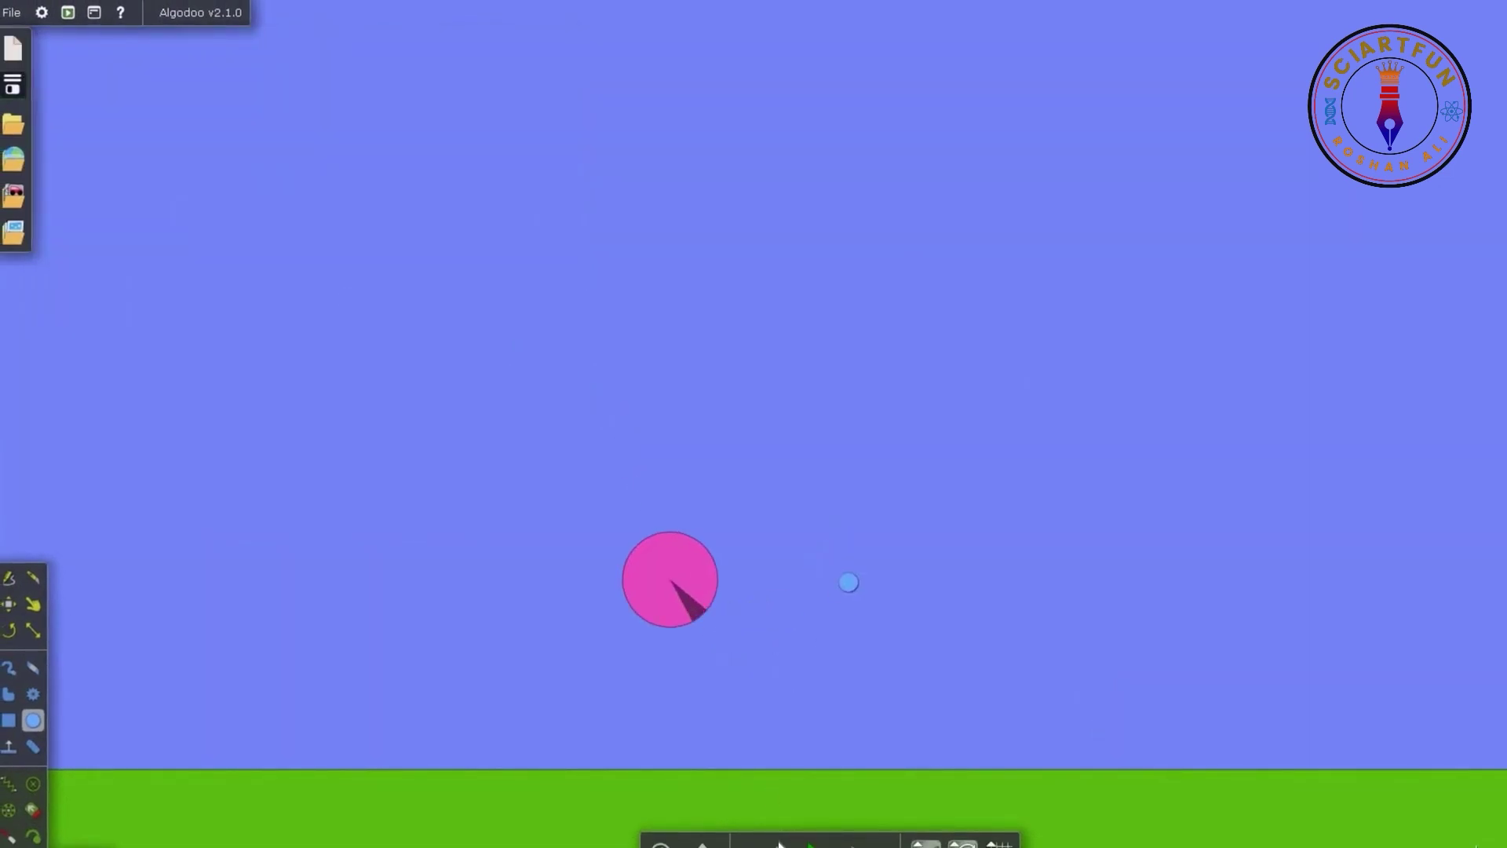
{"action": "key", "text": "space"}
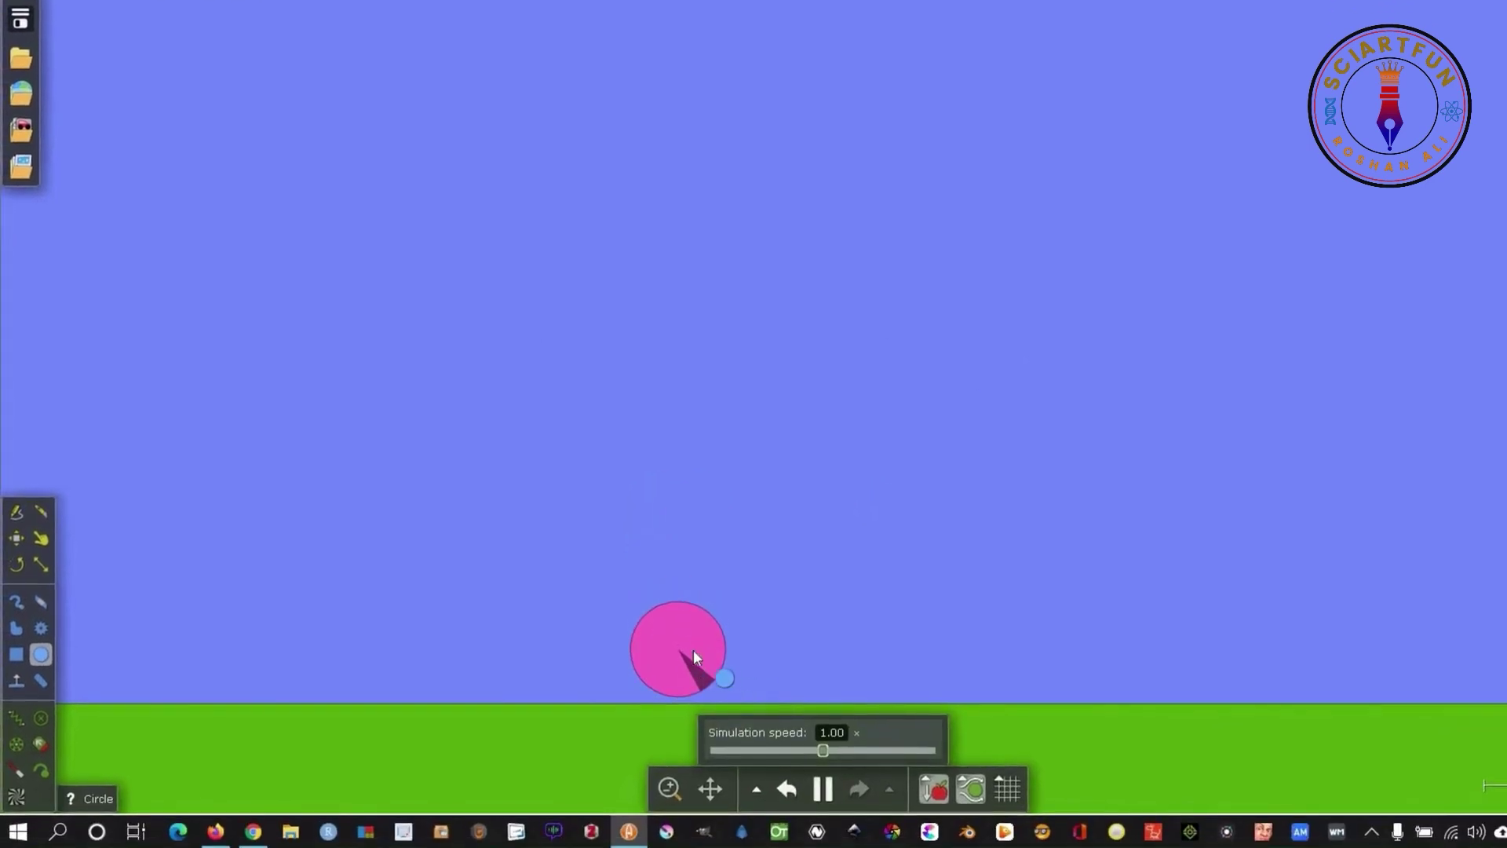
Open the pink circle's script menu and set its density to 0.002, then 0.1.
{"action": "right_click", "coordinate": [694, 658]}
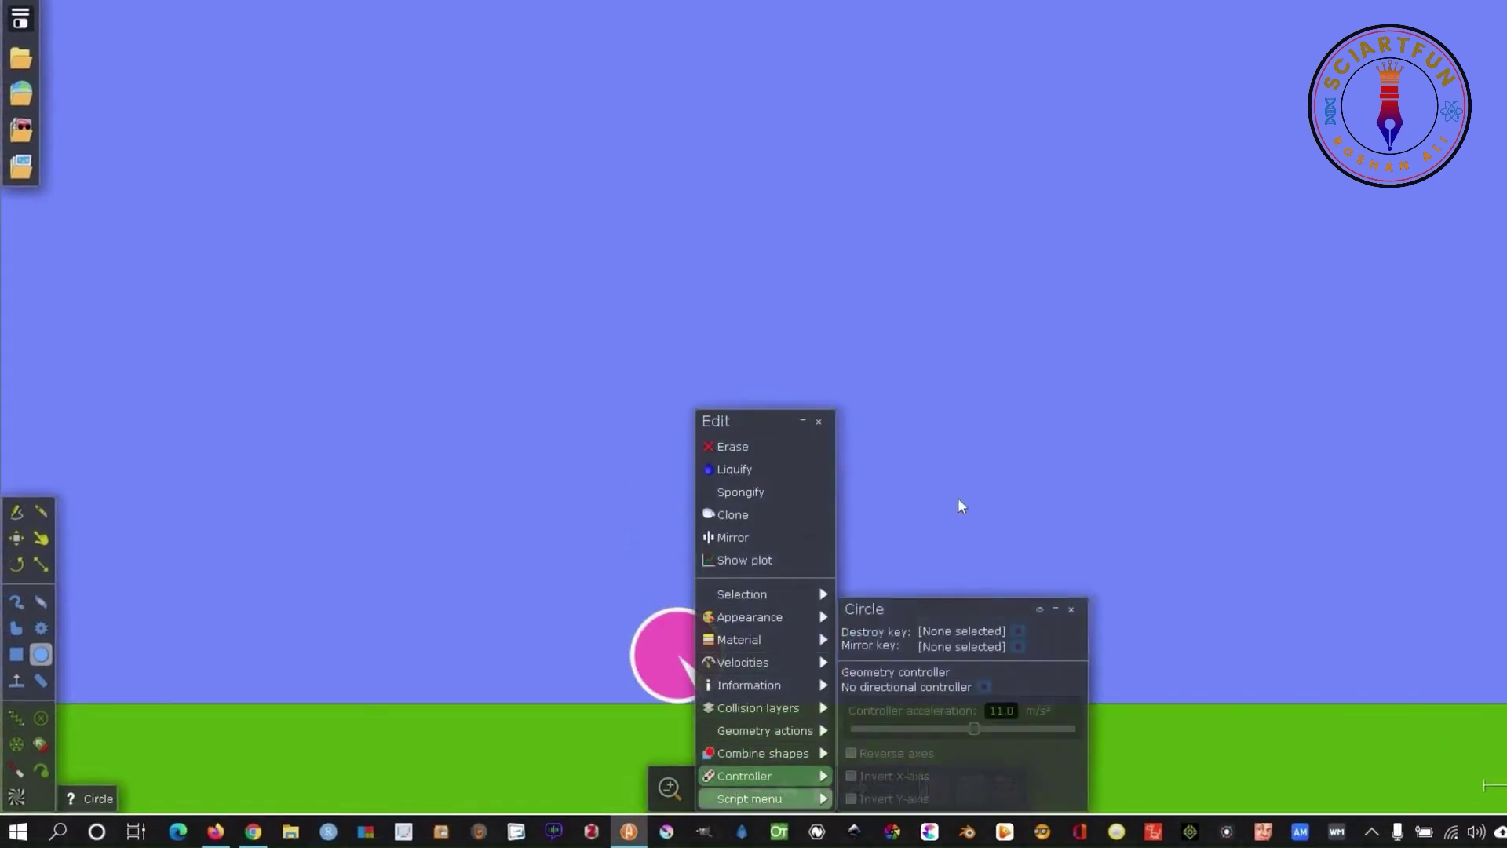
{"action": "mouse_move", "coordinate": [785, 799]}
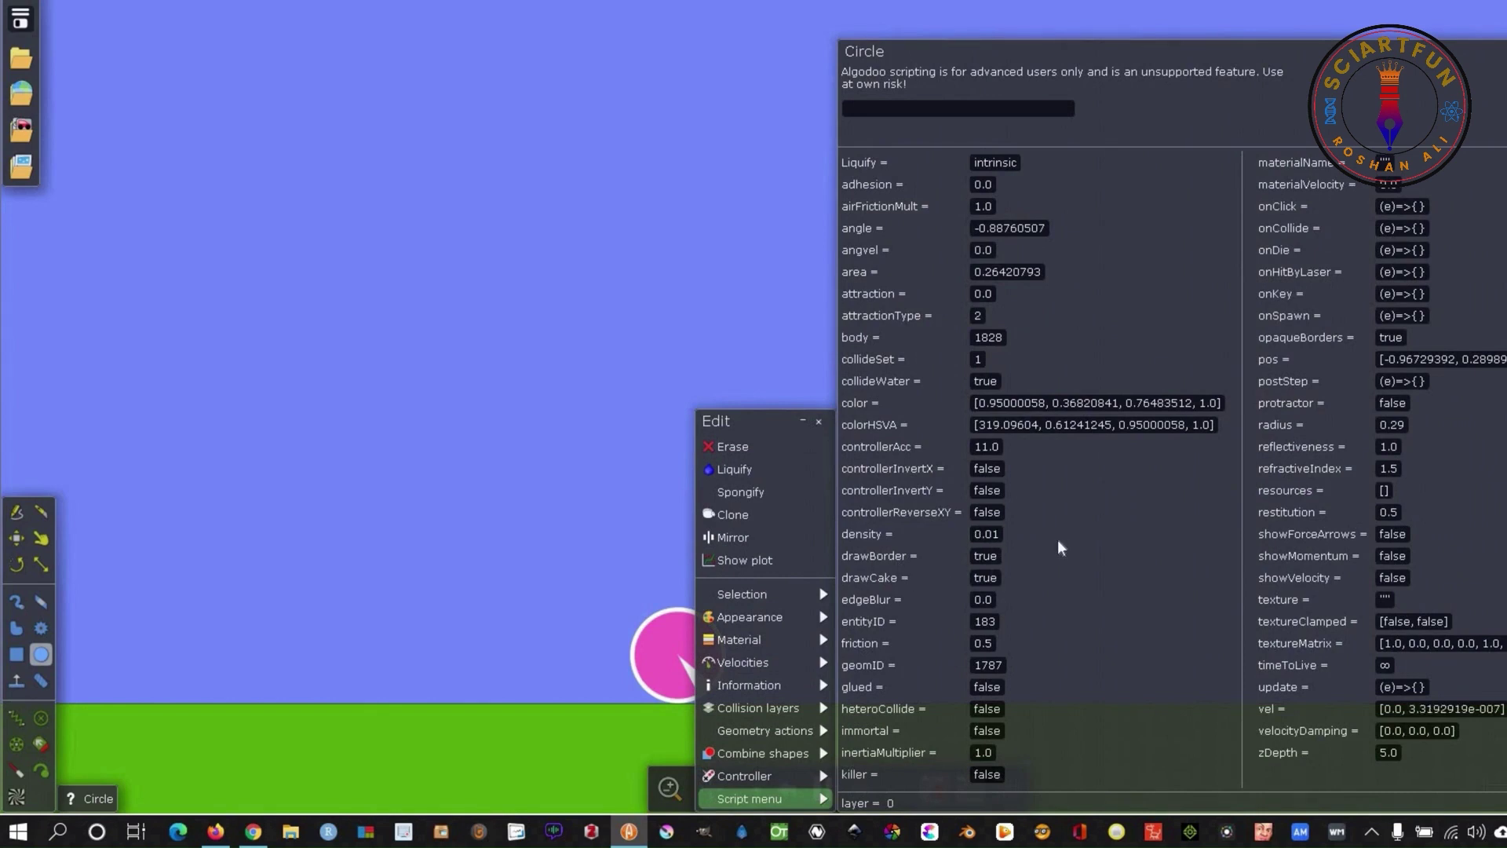
{"action": "left_click", "coordinate": [996, 535]}
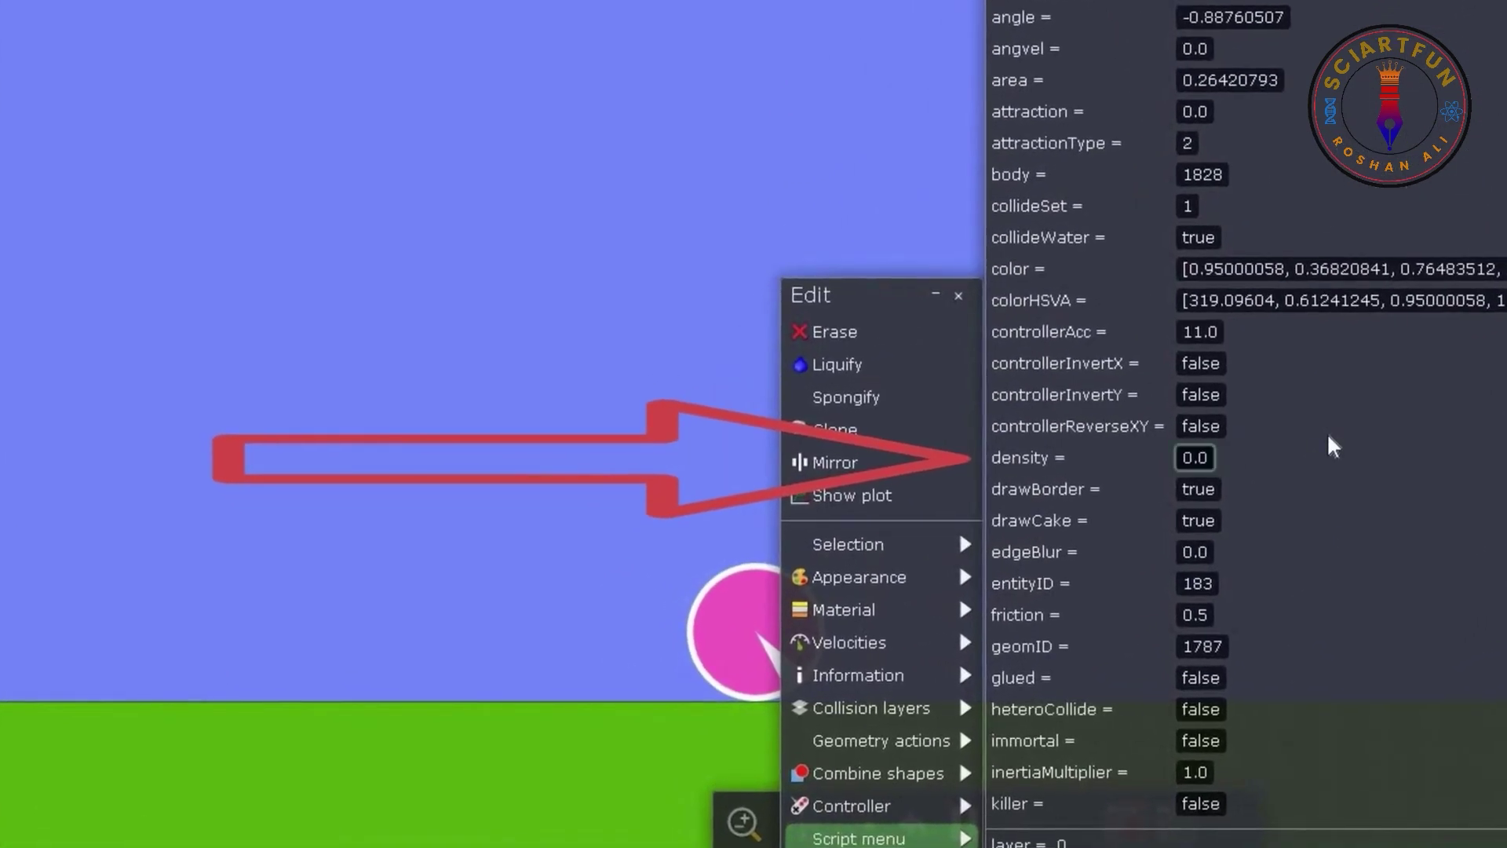
{"action": "key", "text": "Return"}
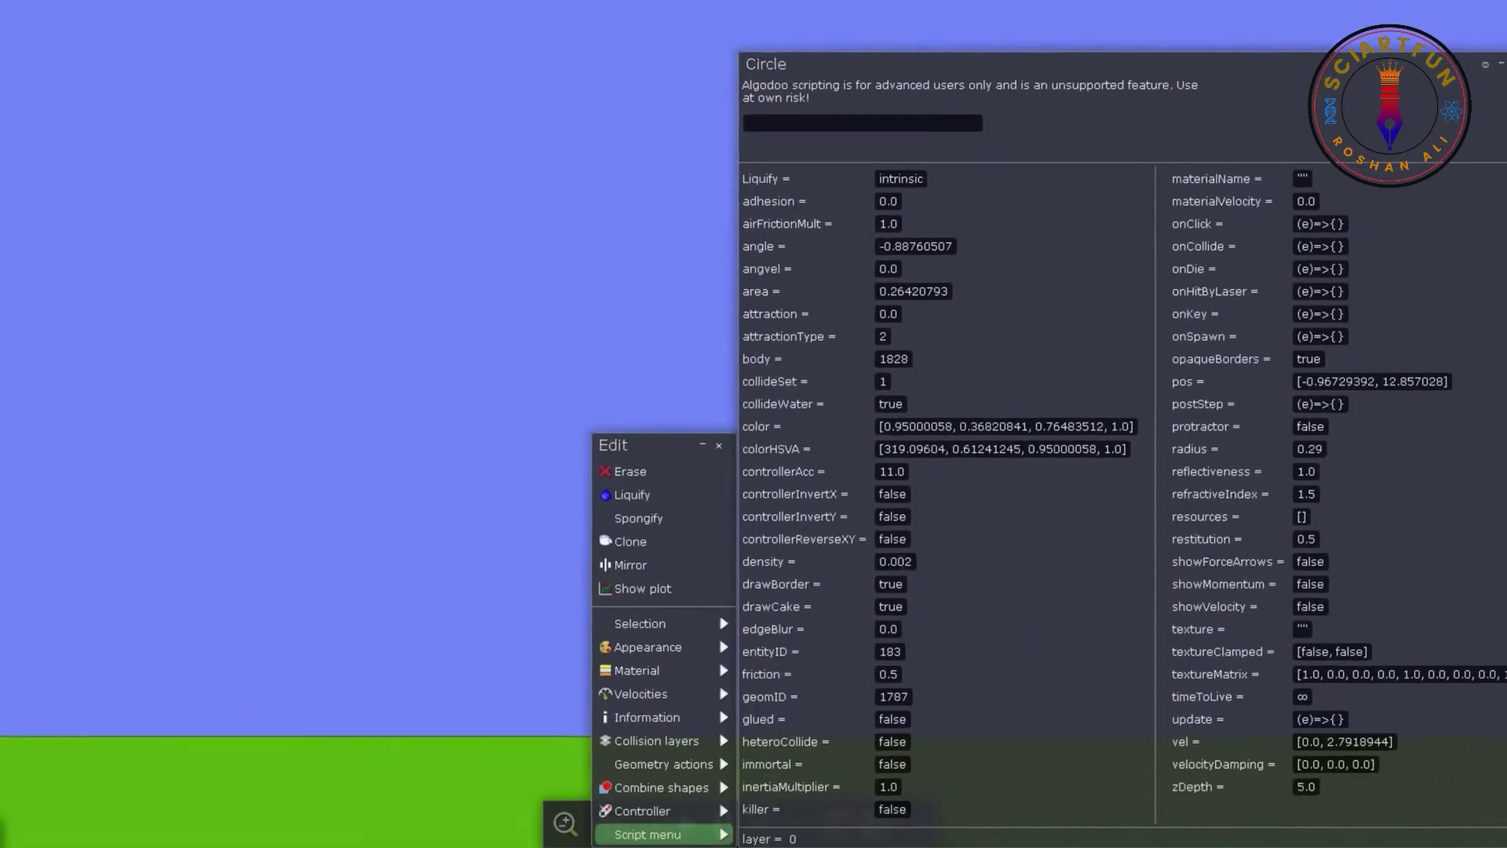
{"action": "left_click_drag", "start_coordinate": [912, 563], "coordinate": [896, 563]}
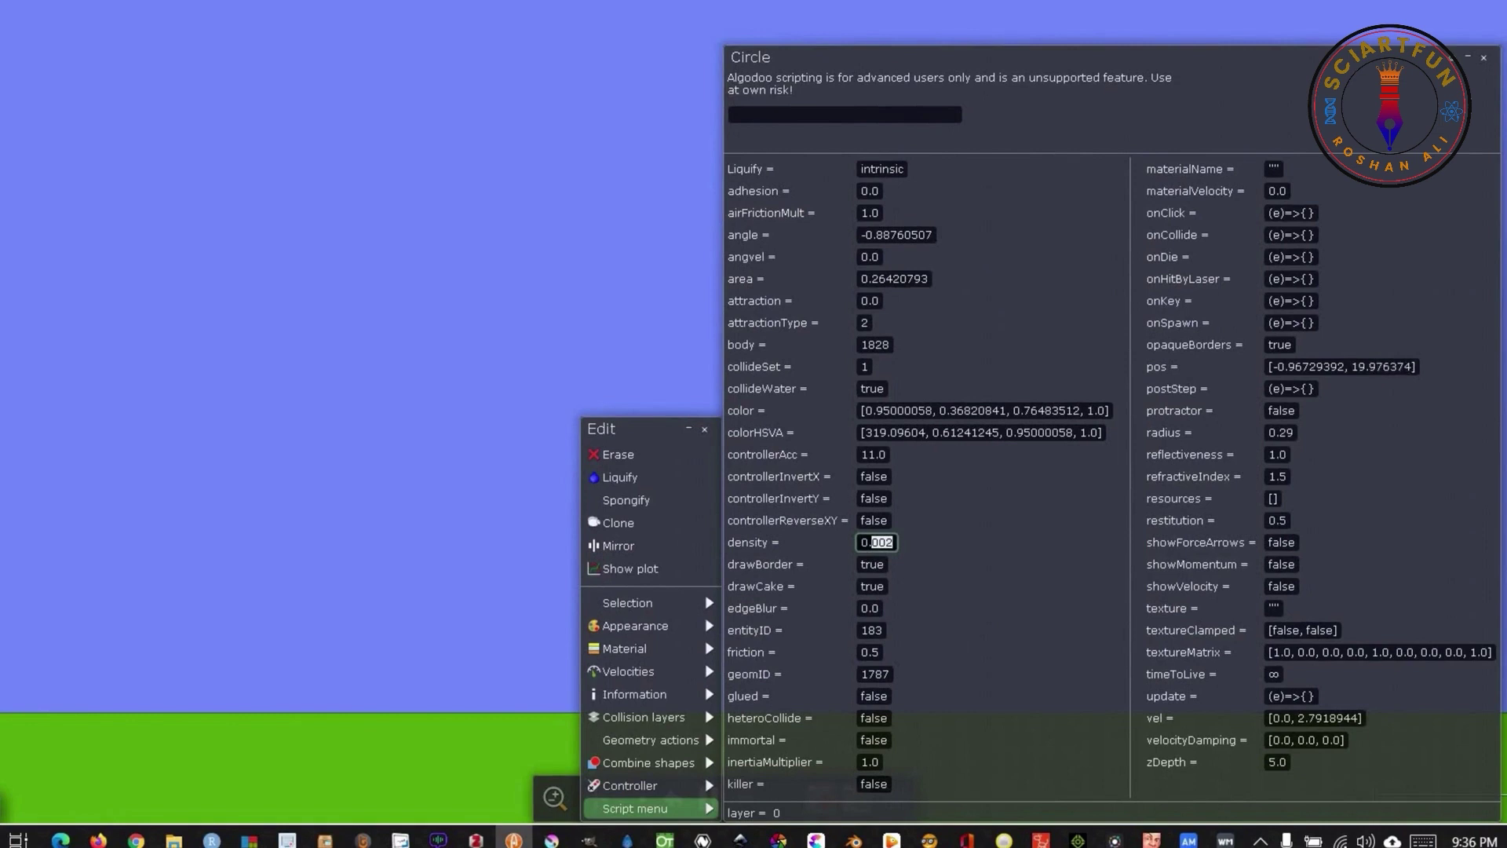
{"action": "type", "text": "1"}
{"action": "key", "text": "Return"}
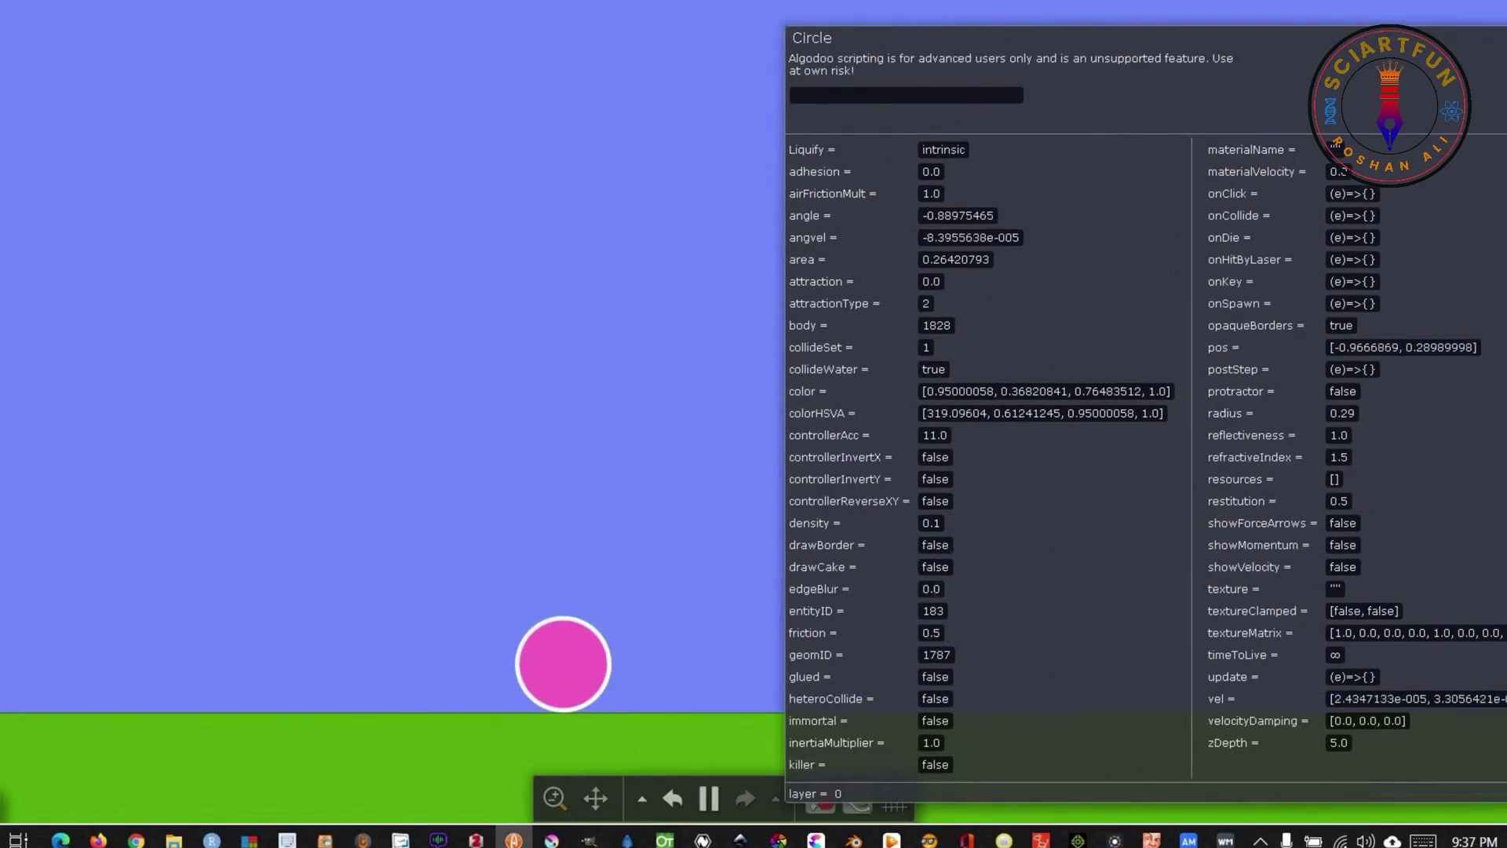
{"action": "left_click_drag", "start_coordinate": [941, 590], "coordinate": [921, 590]}
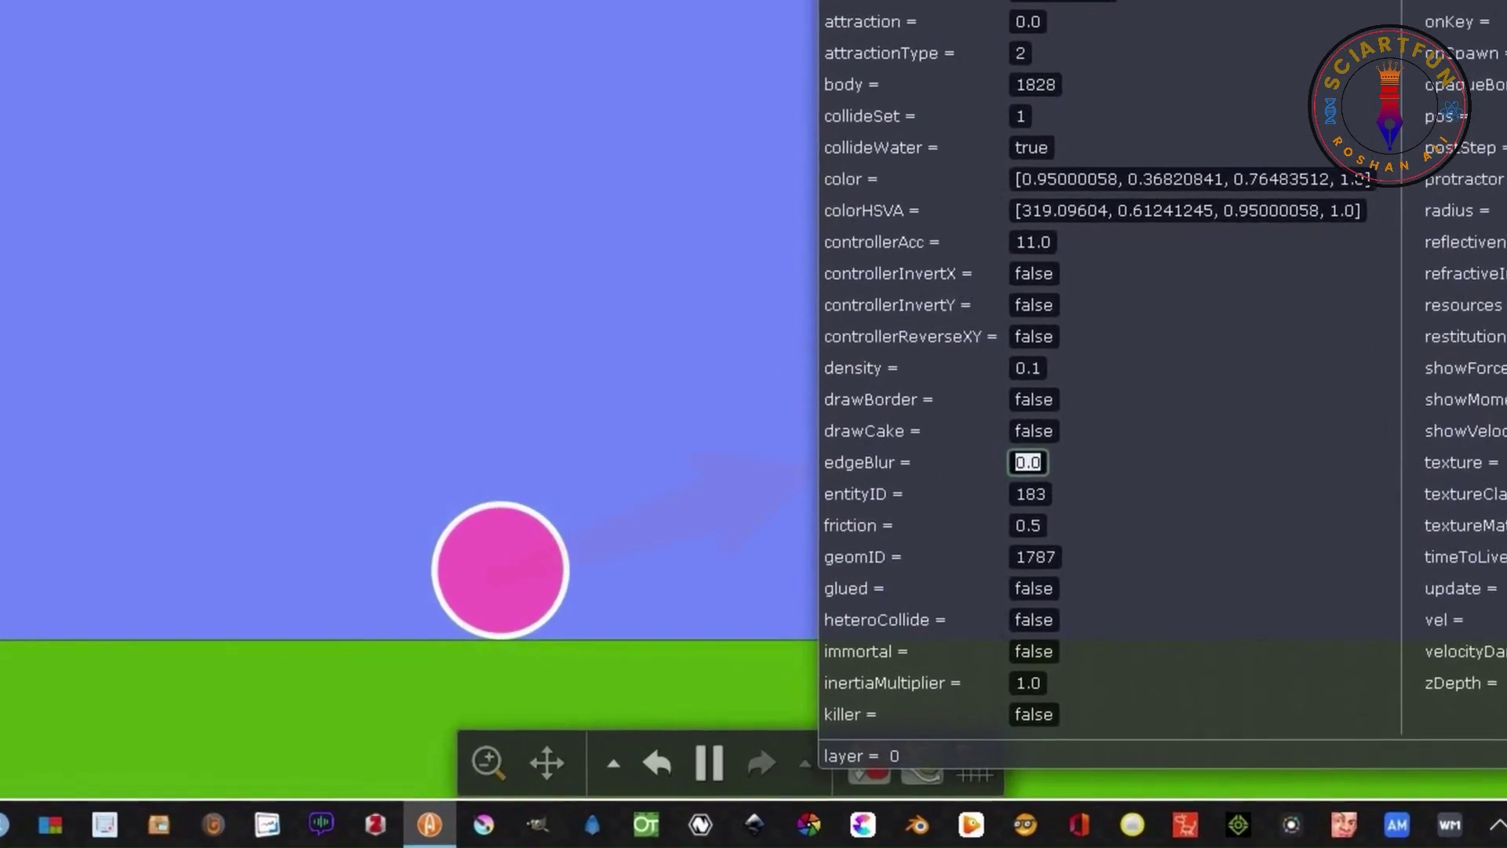
Set the pink circle's edgeBlur to 1, then 0.2, then back to 0.
{"action": "type", "text": "1"}
{"action": "key", "text": "Return"}
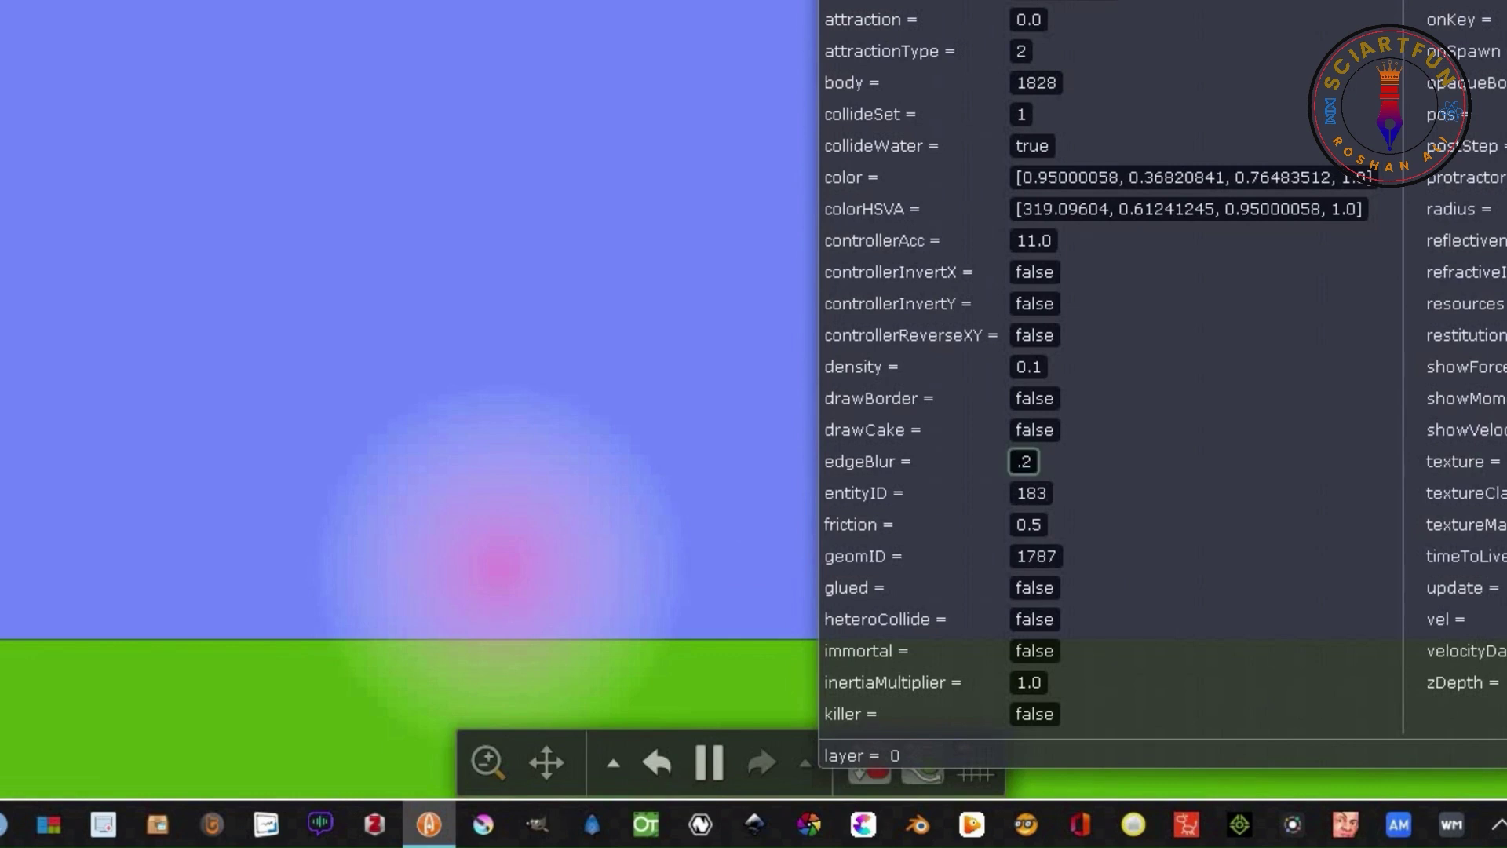
{"action": "key", "text": "Return"}
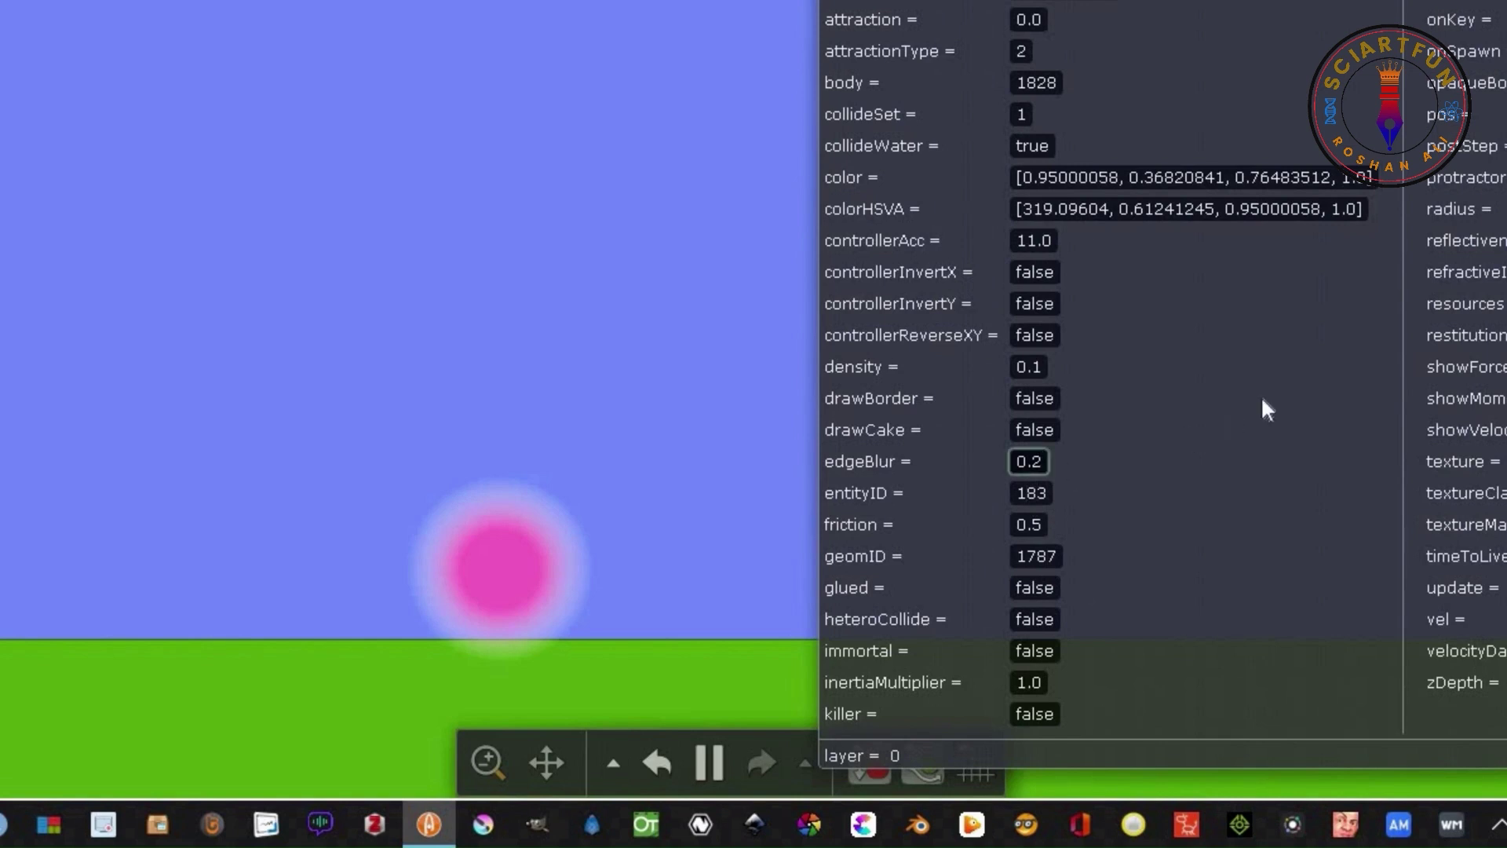
{"action": "key", "text": "BackSpace"}
{"action": "key", "text": "BackSpace"}
{"action": "key", "text": "Return"}
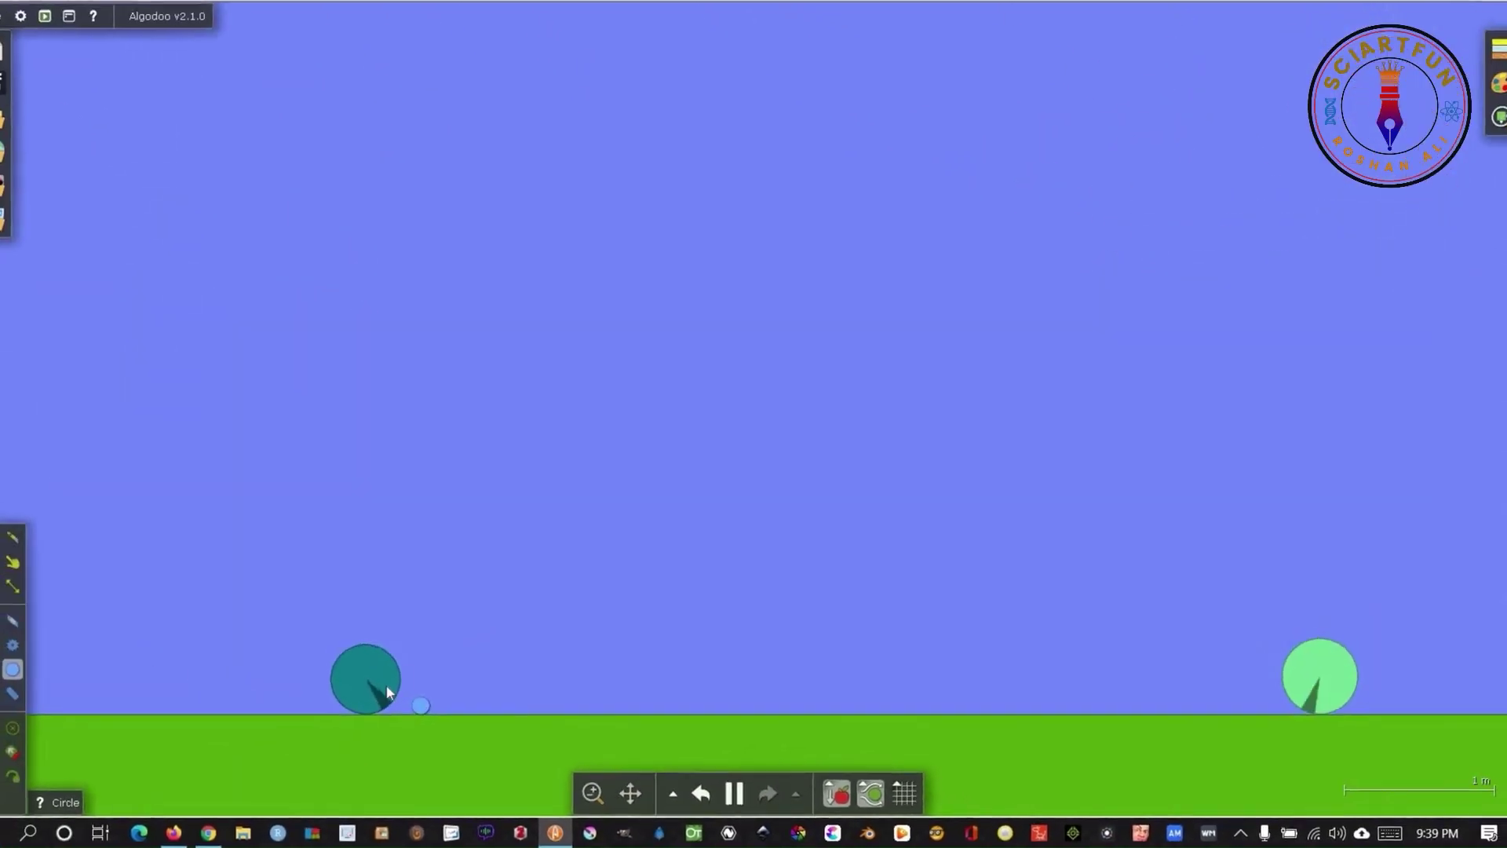
Open the teal circle's script menu and change materialVelocity from 0.1 to 0.2.
{"action": "right_click", "coordinate": [388, 690]}
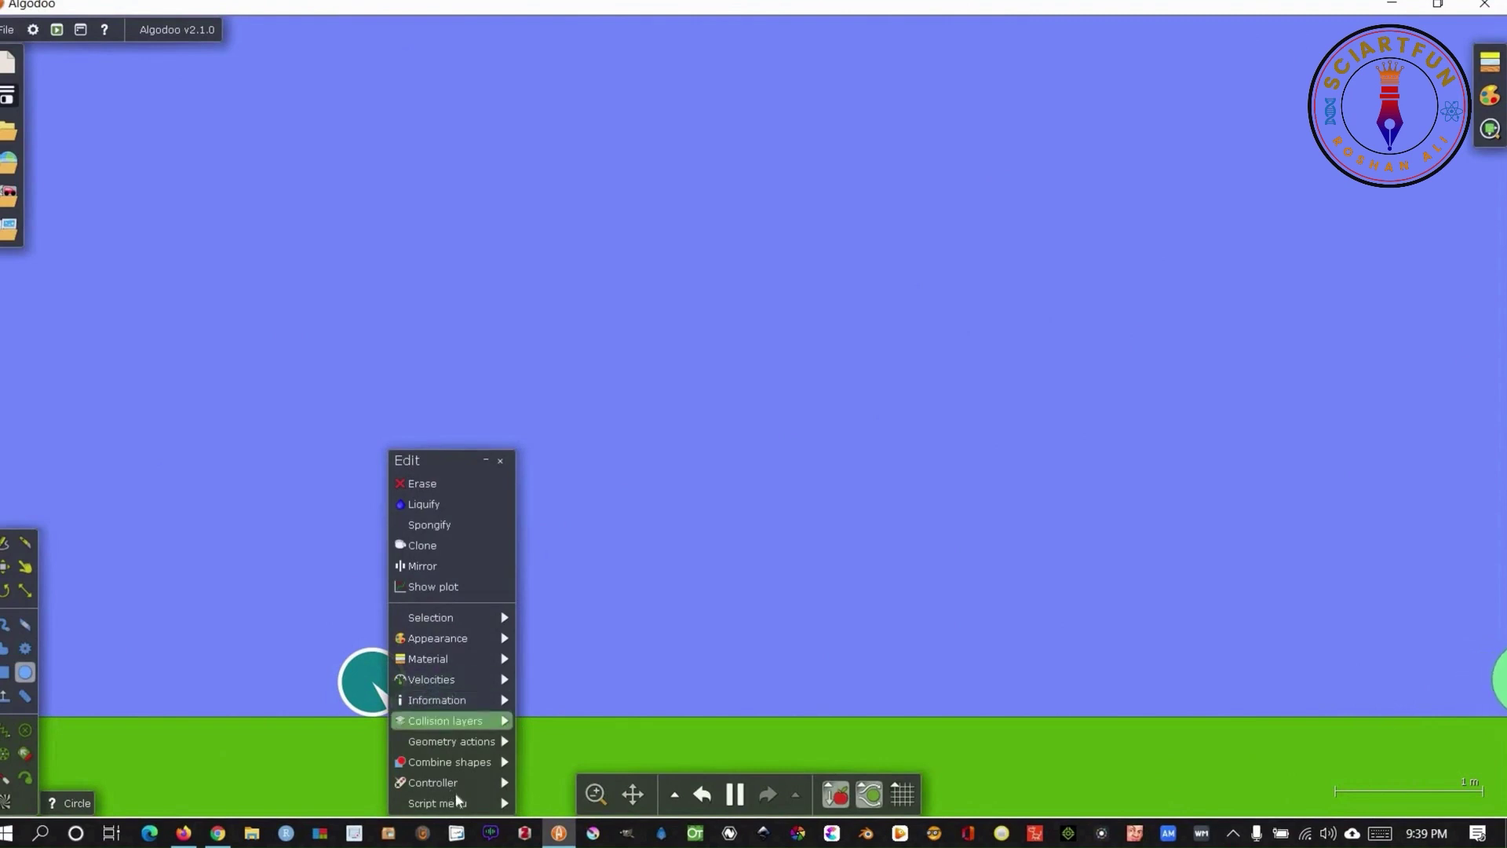
{"action": "mouse_move", "coordinate": [460, 800]}
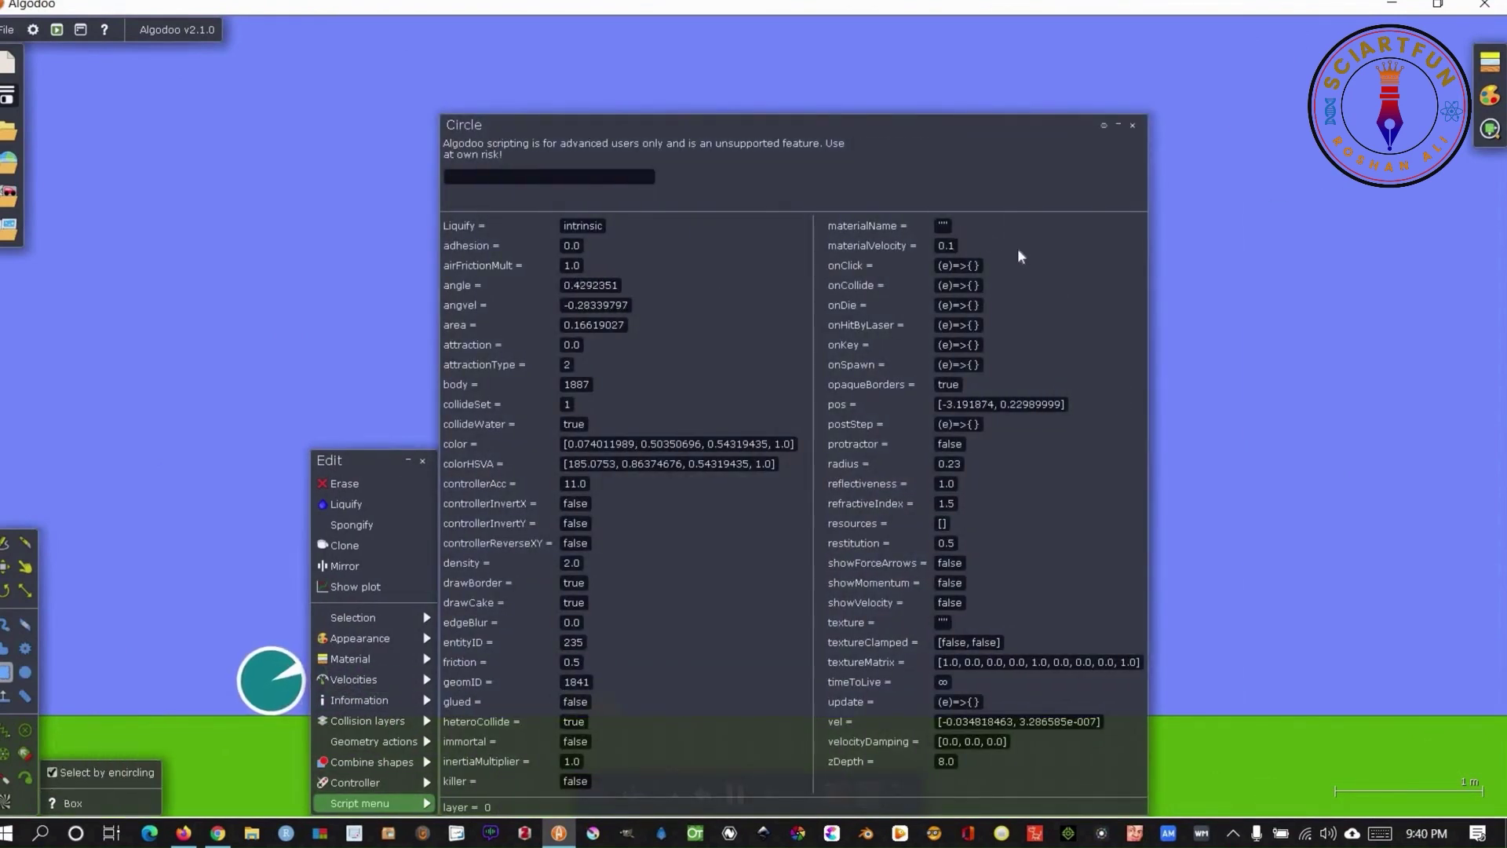
{"action": "key", "text": "BackSpace"}
{"action": "type", "text": "2"}
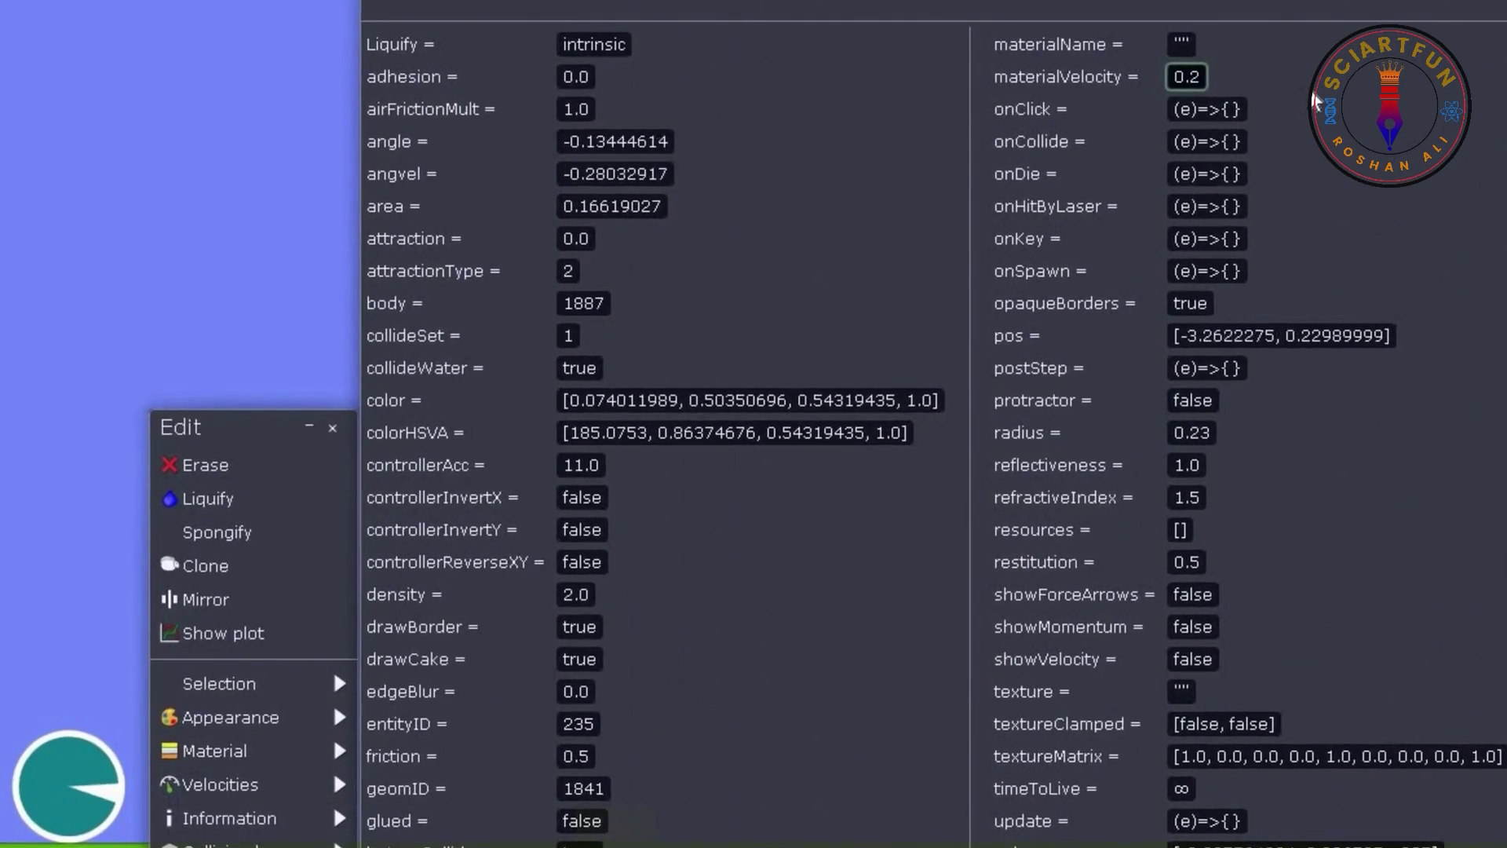
{"action": "key", "text": "Return"}
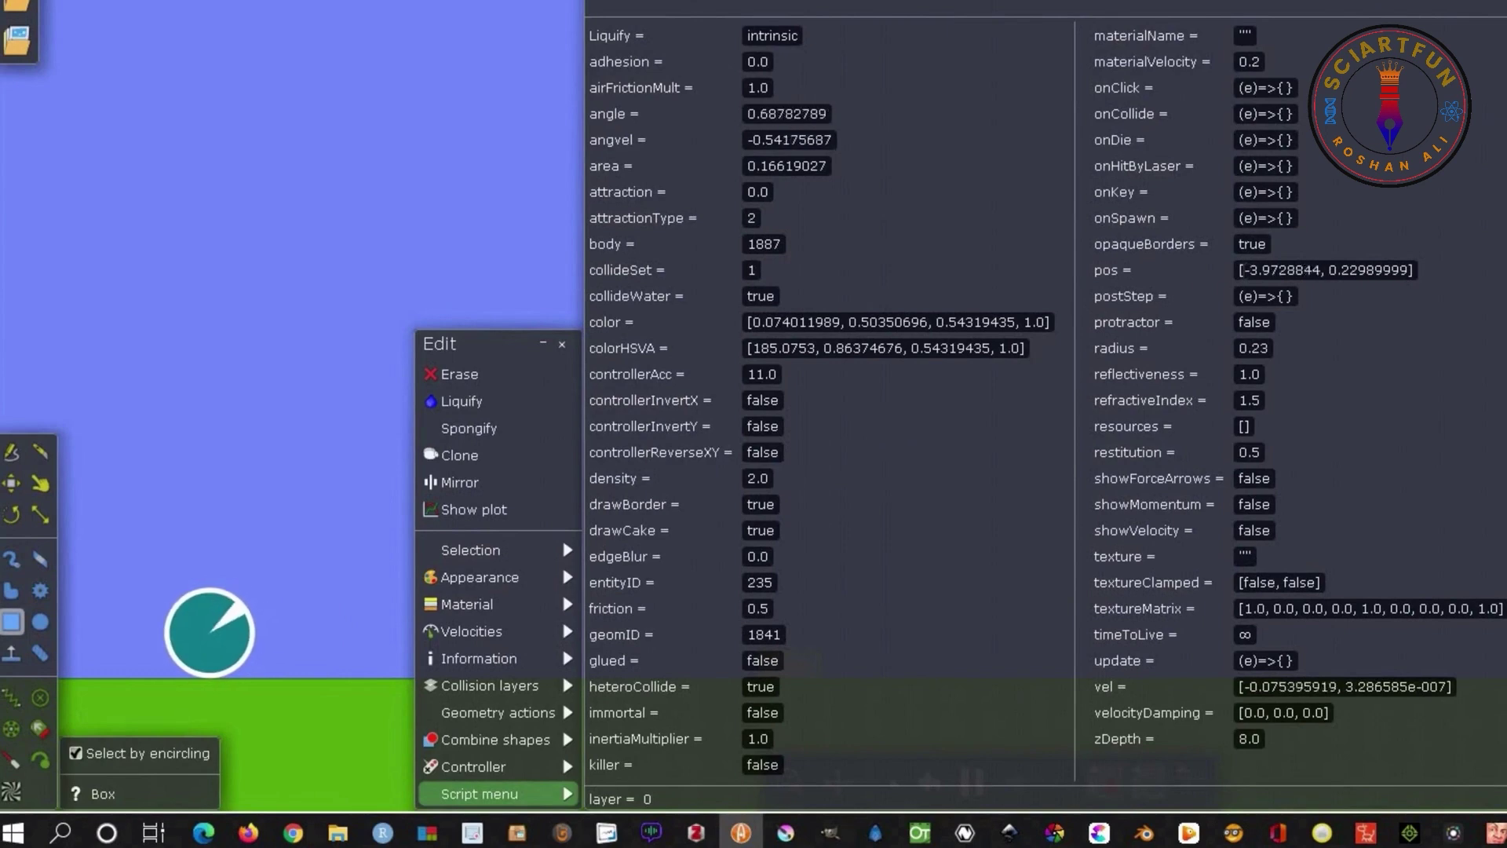
{"action": "left_click_drag", "start_coordinate": [1247, 271], "coordinate": [1323, 271]}
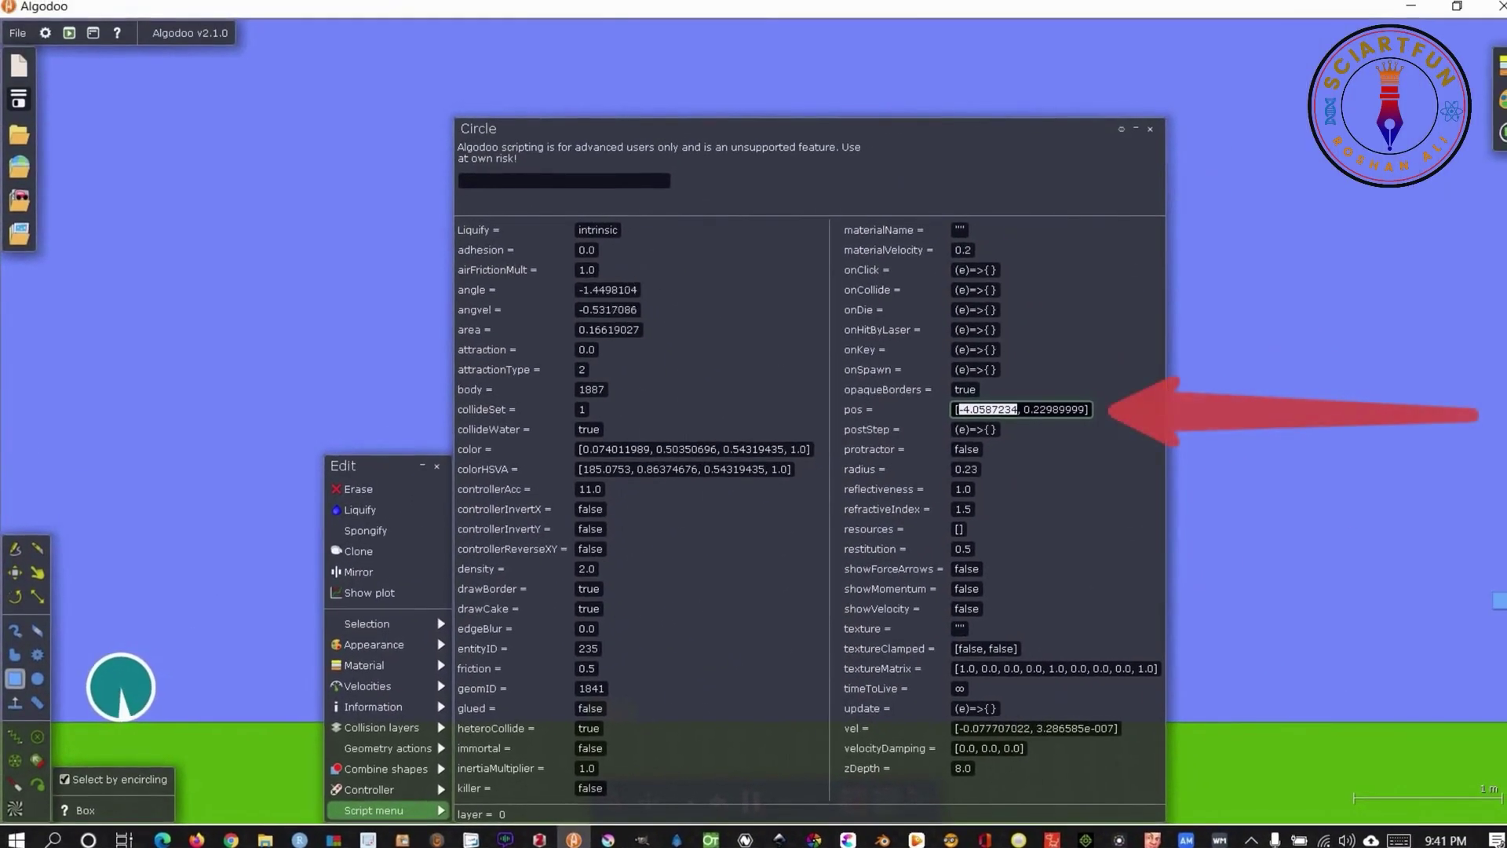
Set the teal circle's x position to 0 and turn its protractor on.
{"action": "type", "text": "0"}
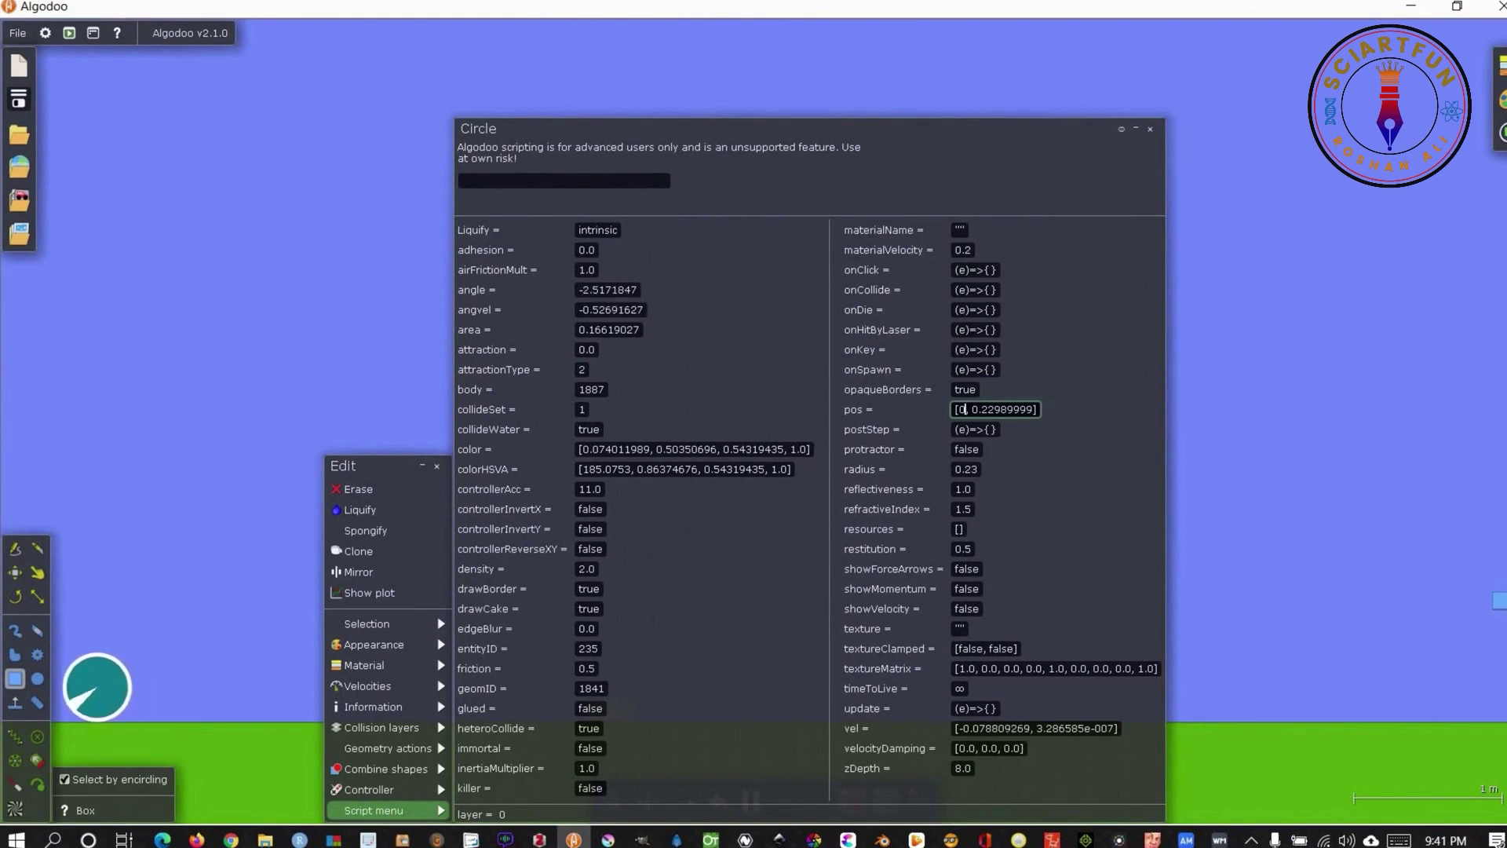
{"action": "key", "text": "Return"}
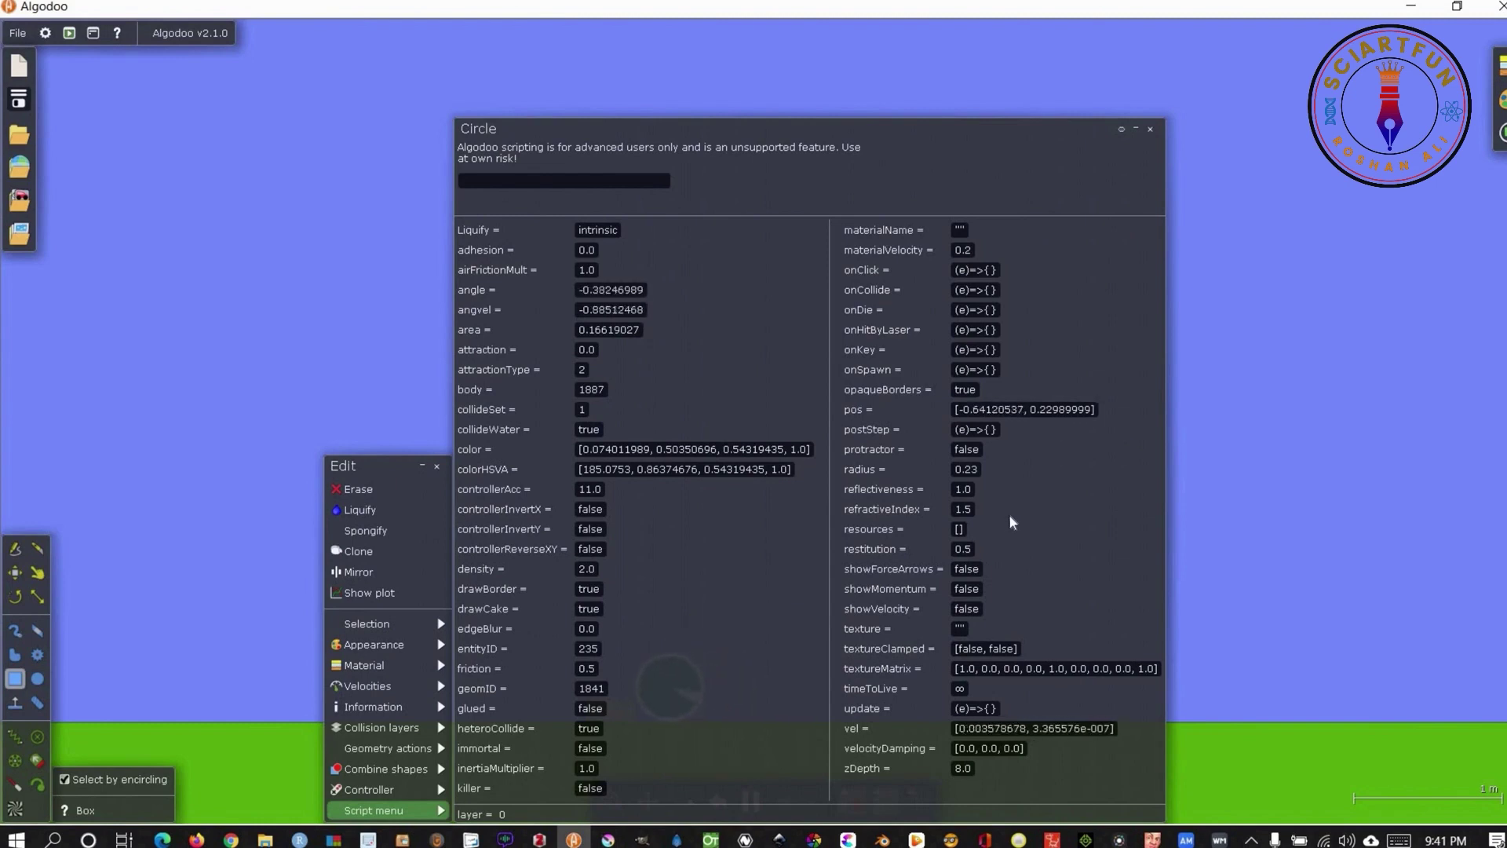
{"action": "left_click_drag", "start_coordinate": [980, 450], "coordinate": [957, 449]}
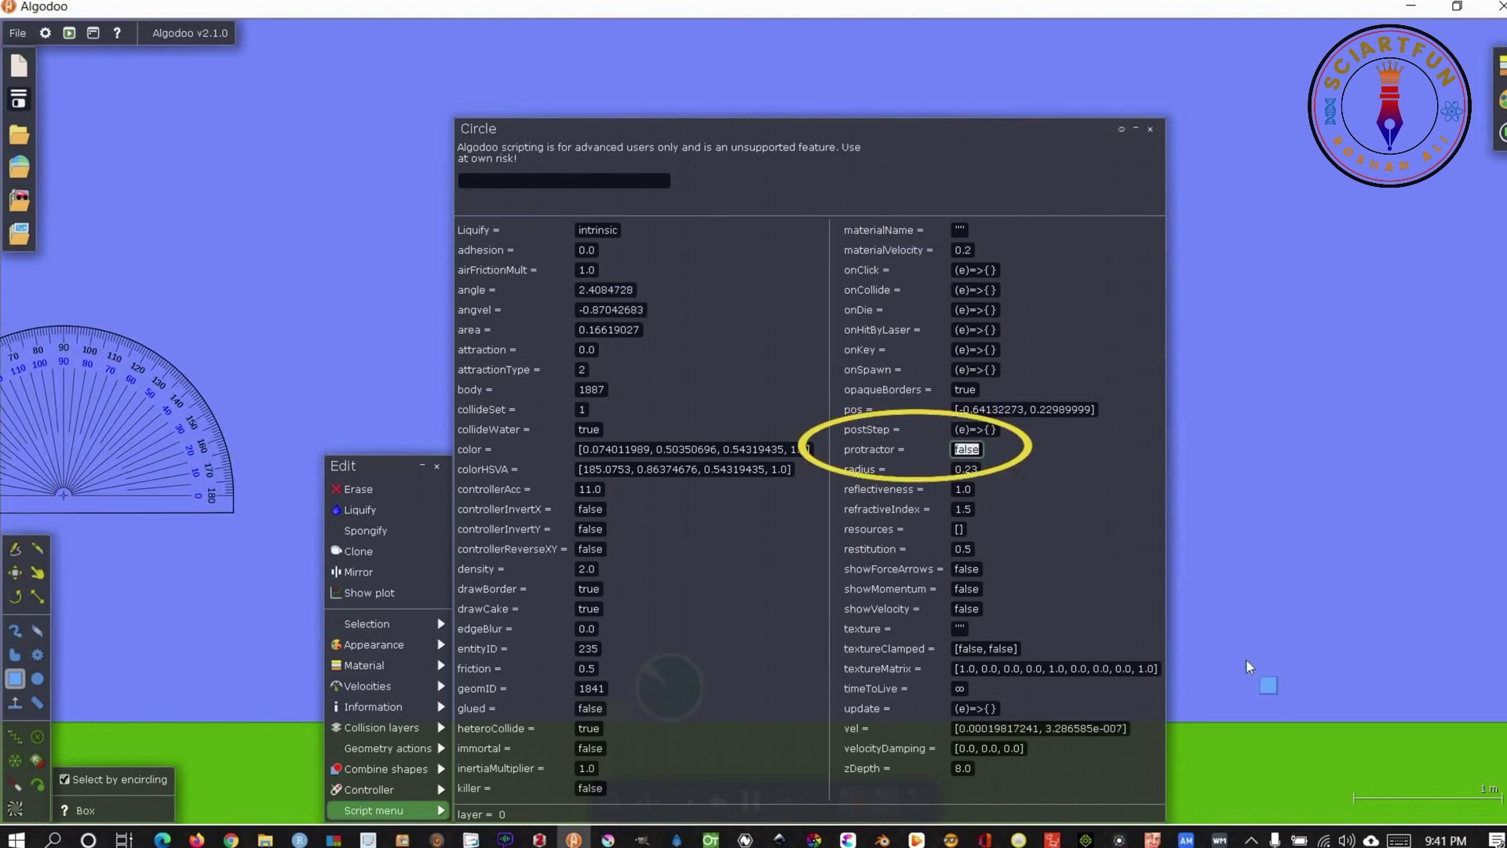
{"action": "type", "text": "true"}
{"action": "key", "text": "Return"}
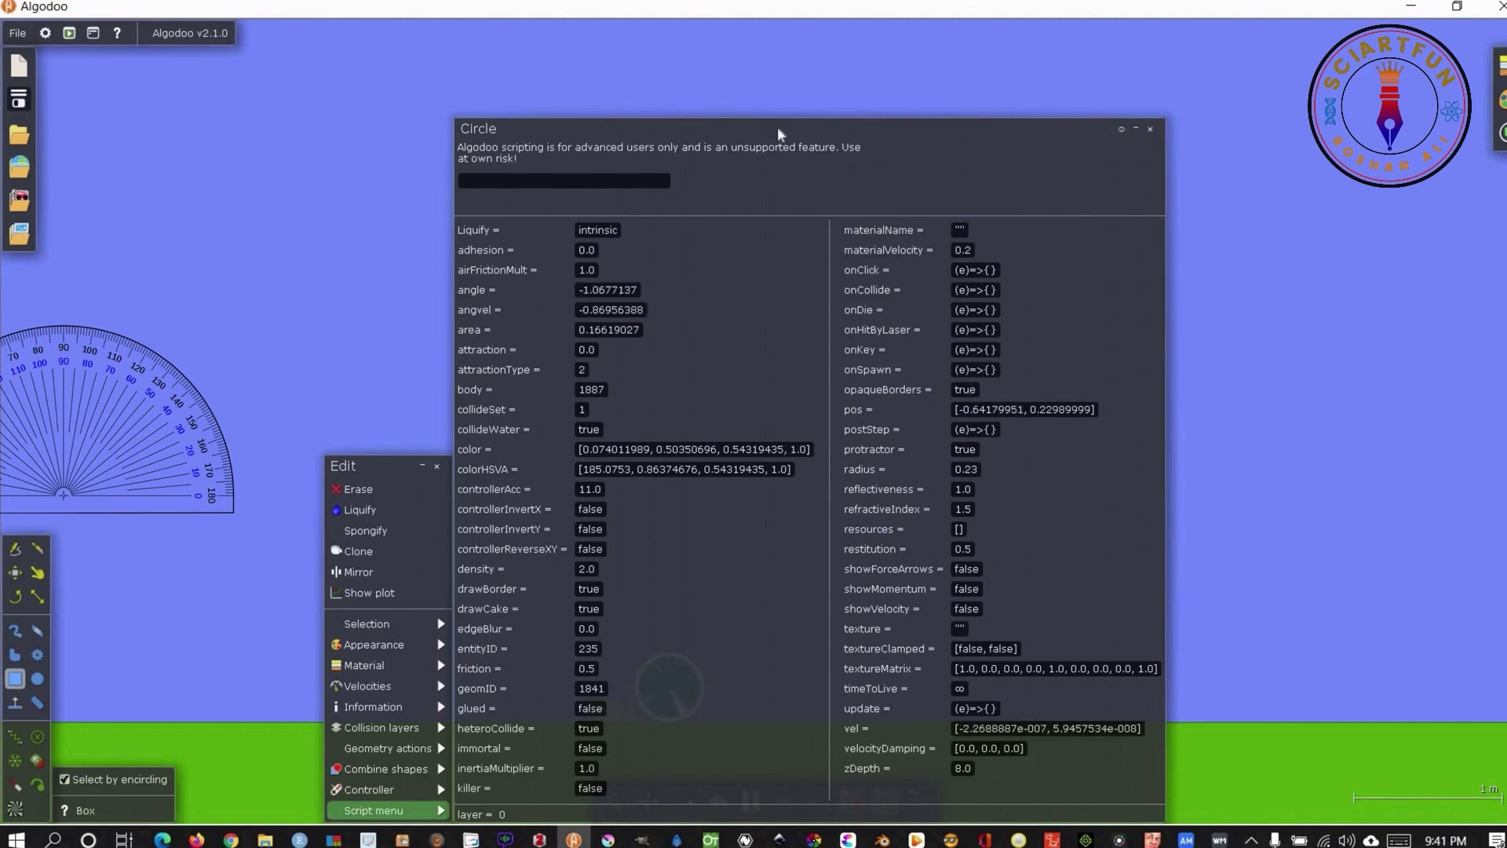
Move the properties window aside and set protractor back to false.
{"action": "left_click_drag", "start_coordinate": [777, 125], "coordinate": [1072, 85]}
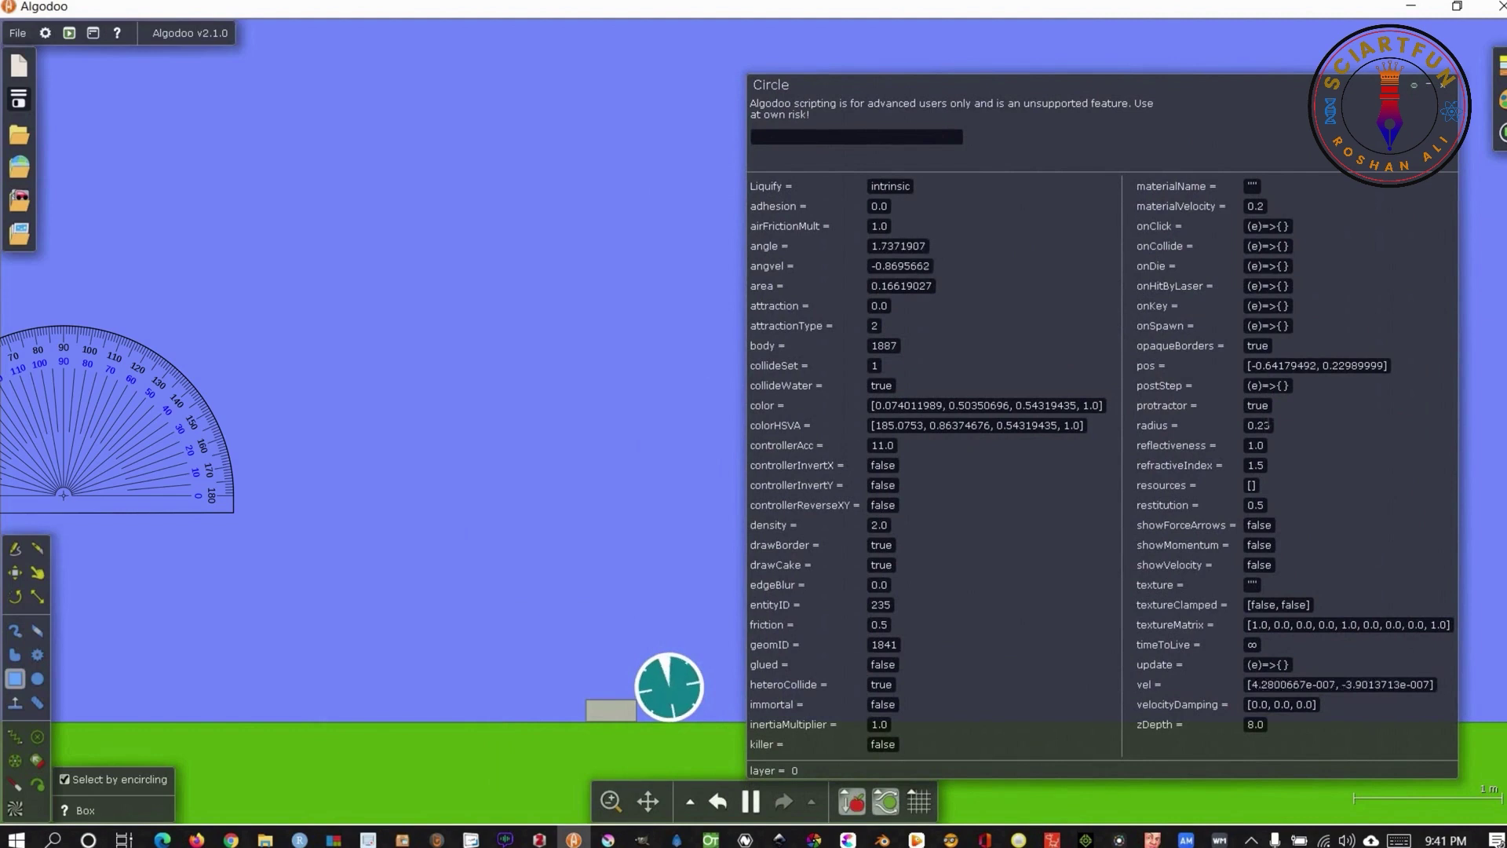
{"action": "left_click", "coordinate": [1232, 409]}
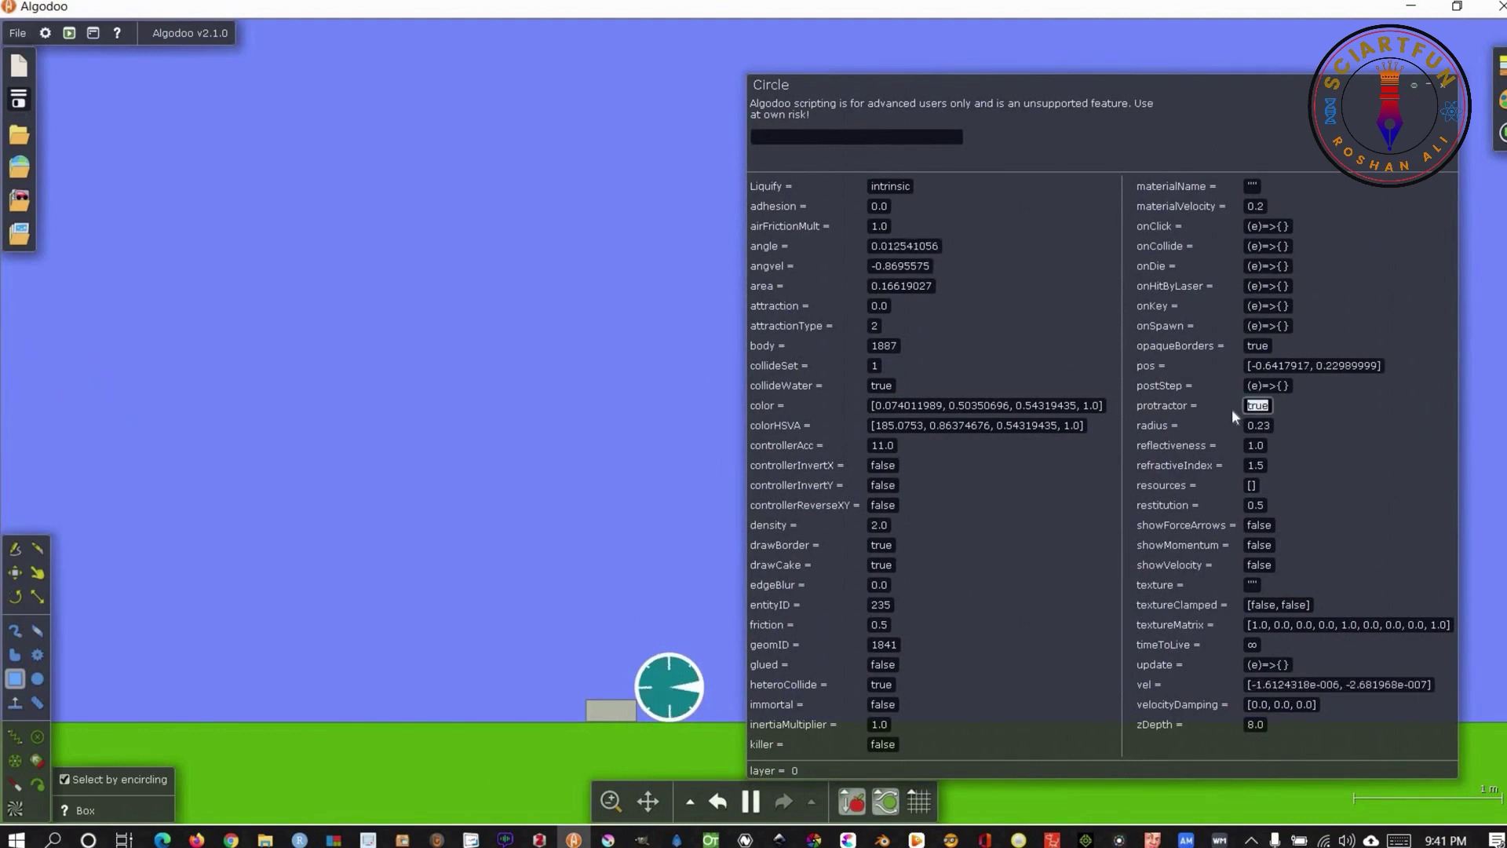
{"action": "type", "text": "false"}
{"action": "key", "text": "Return"}
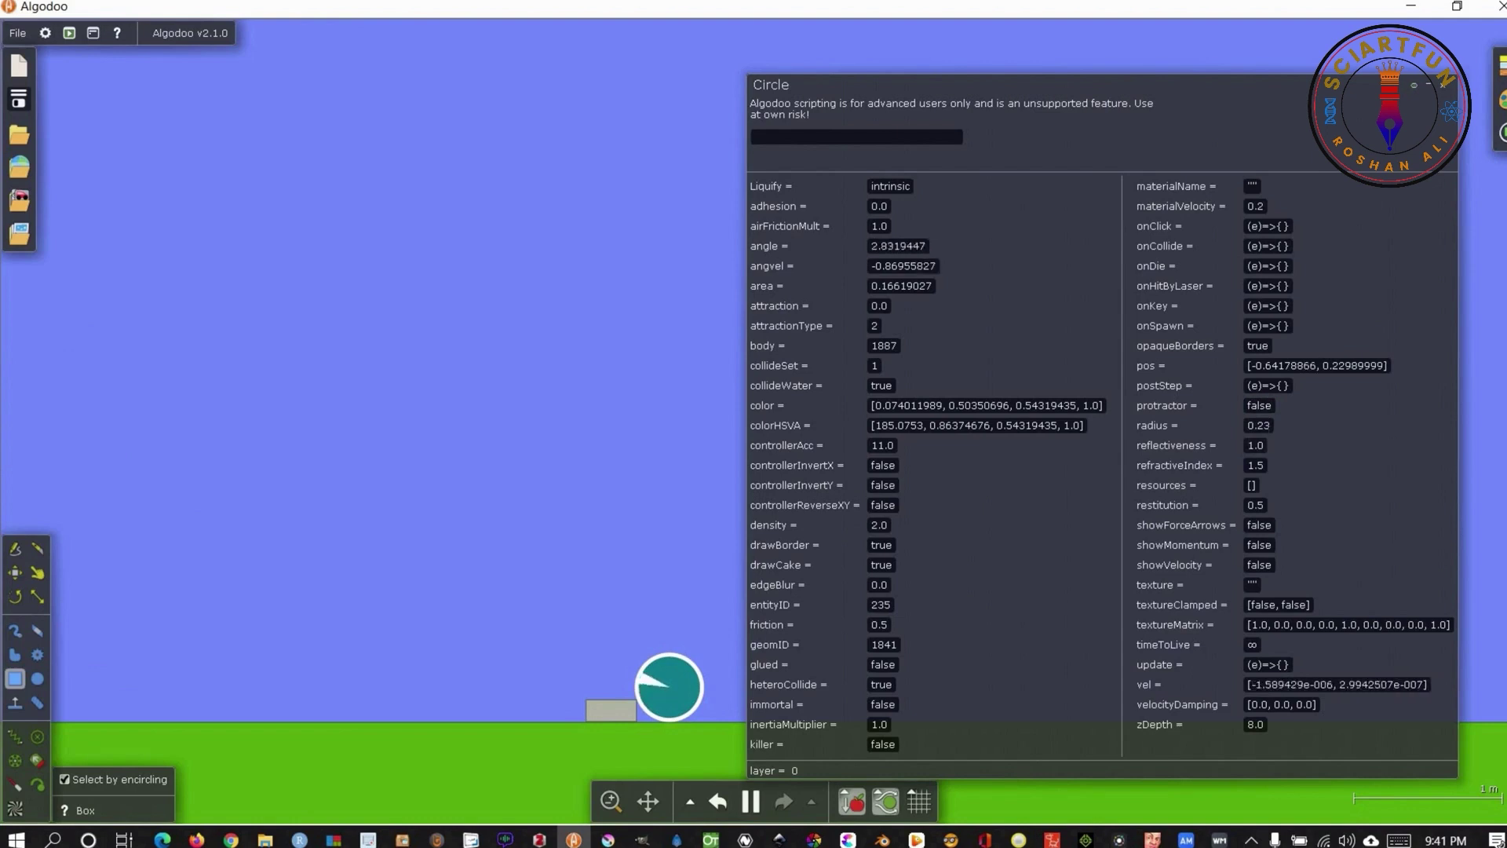
{"action": "left_click", "coordinate": [1252, 426]}
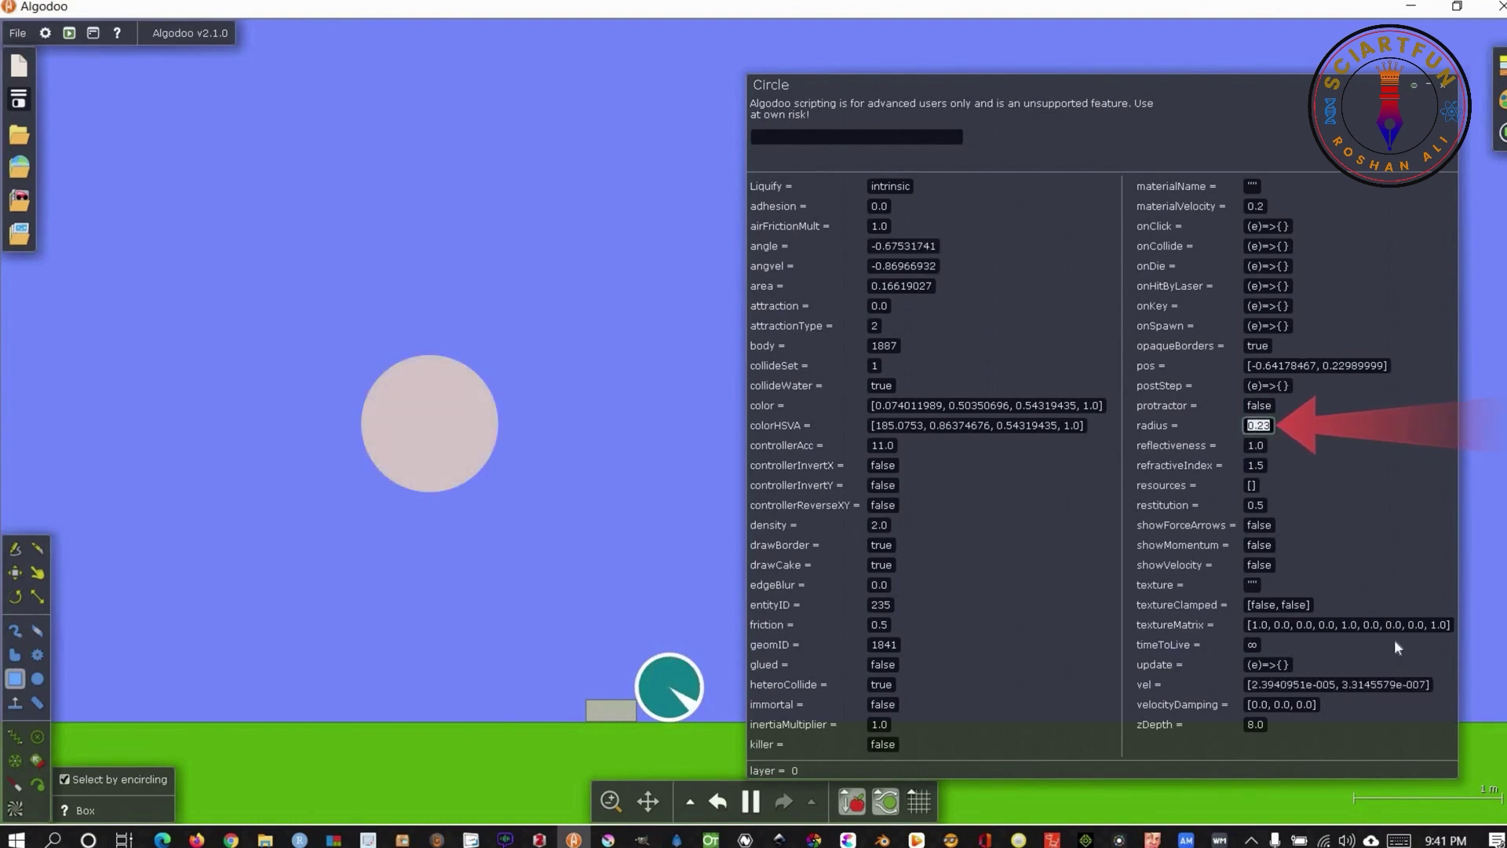
Set the teal circle's radius to 1.0, then shrink it to 0.2.
{"action": "type", "text": "1"}
{"action": "key", "text": "Return"}
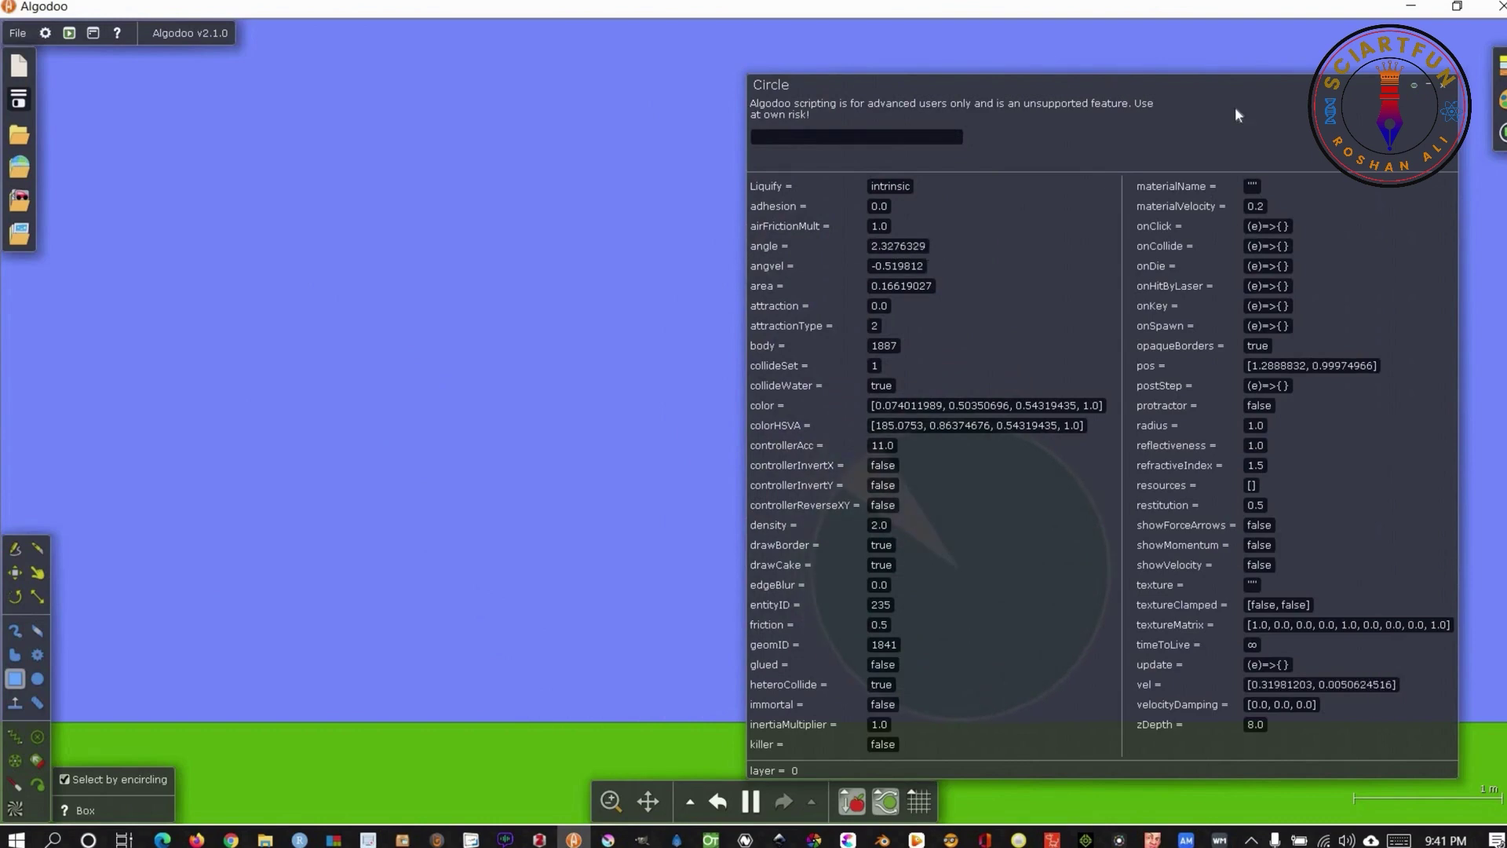
{"action": "left_click_drag", "start_coordinate": [1100, 129], "coordinate": [547, 140]}
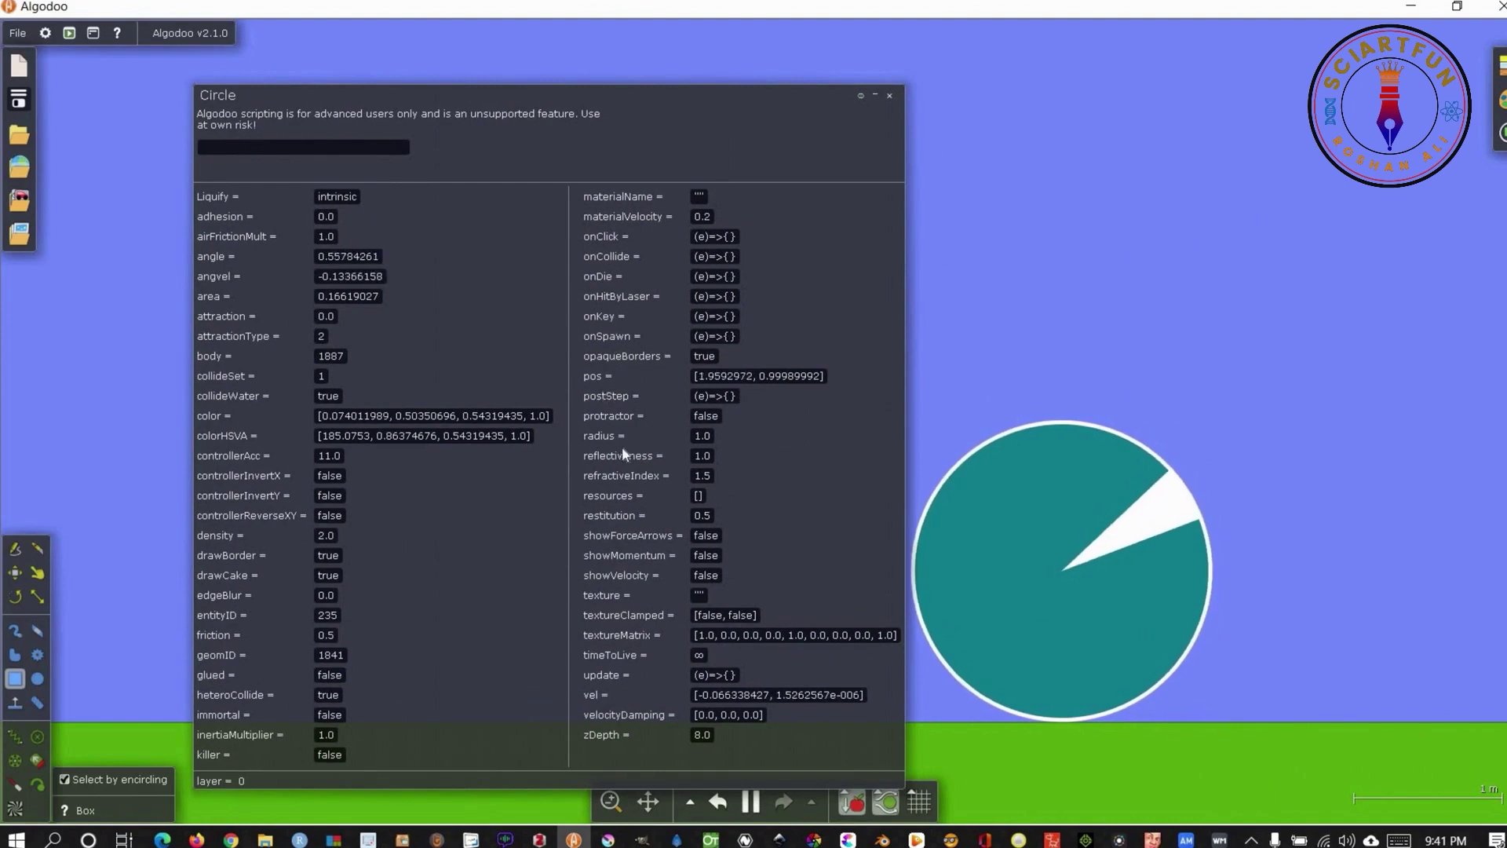
{"action": "left_click", "coordinate": [688, 436]}
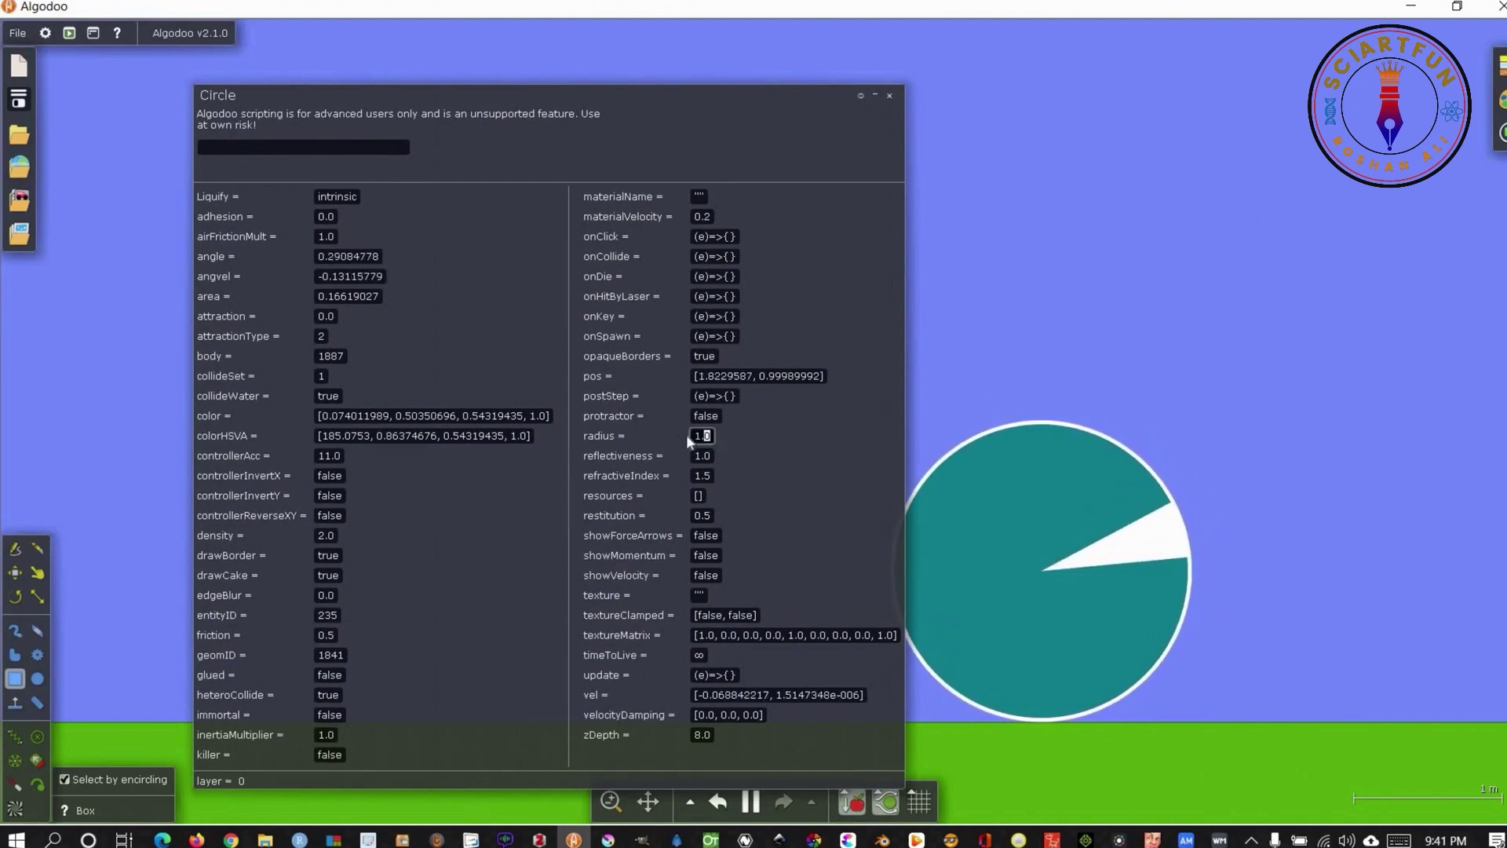
{"action": "key", "text": "ctrl+a"}
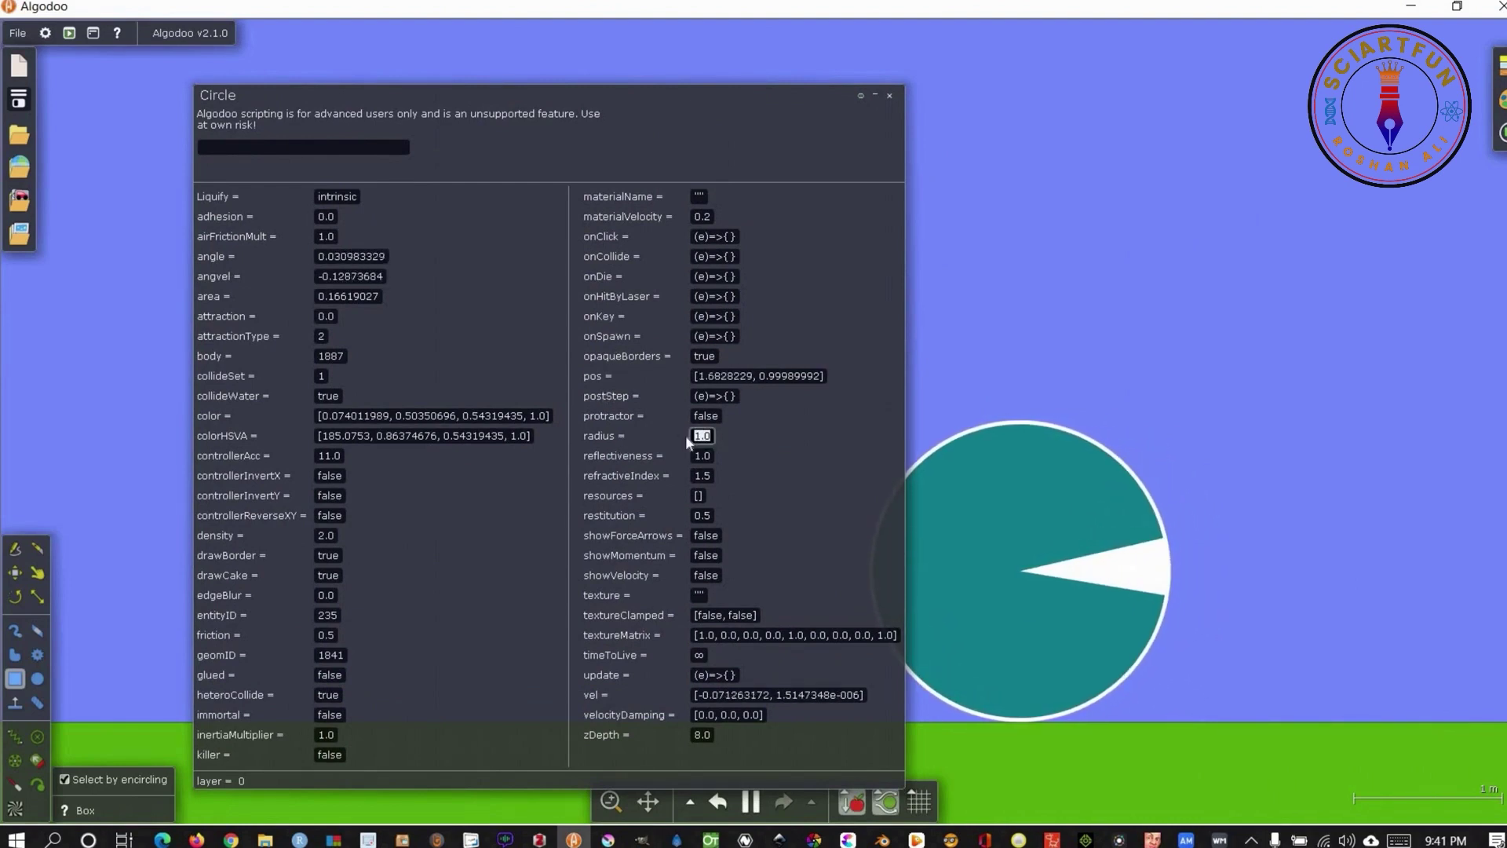
{"action": "type", "text": "0.2"}
{"action": "key", "text": "Return"}
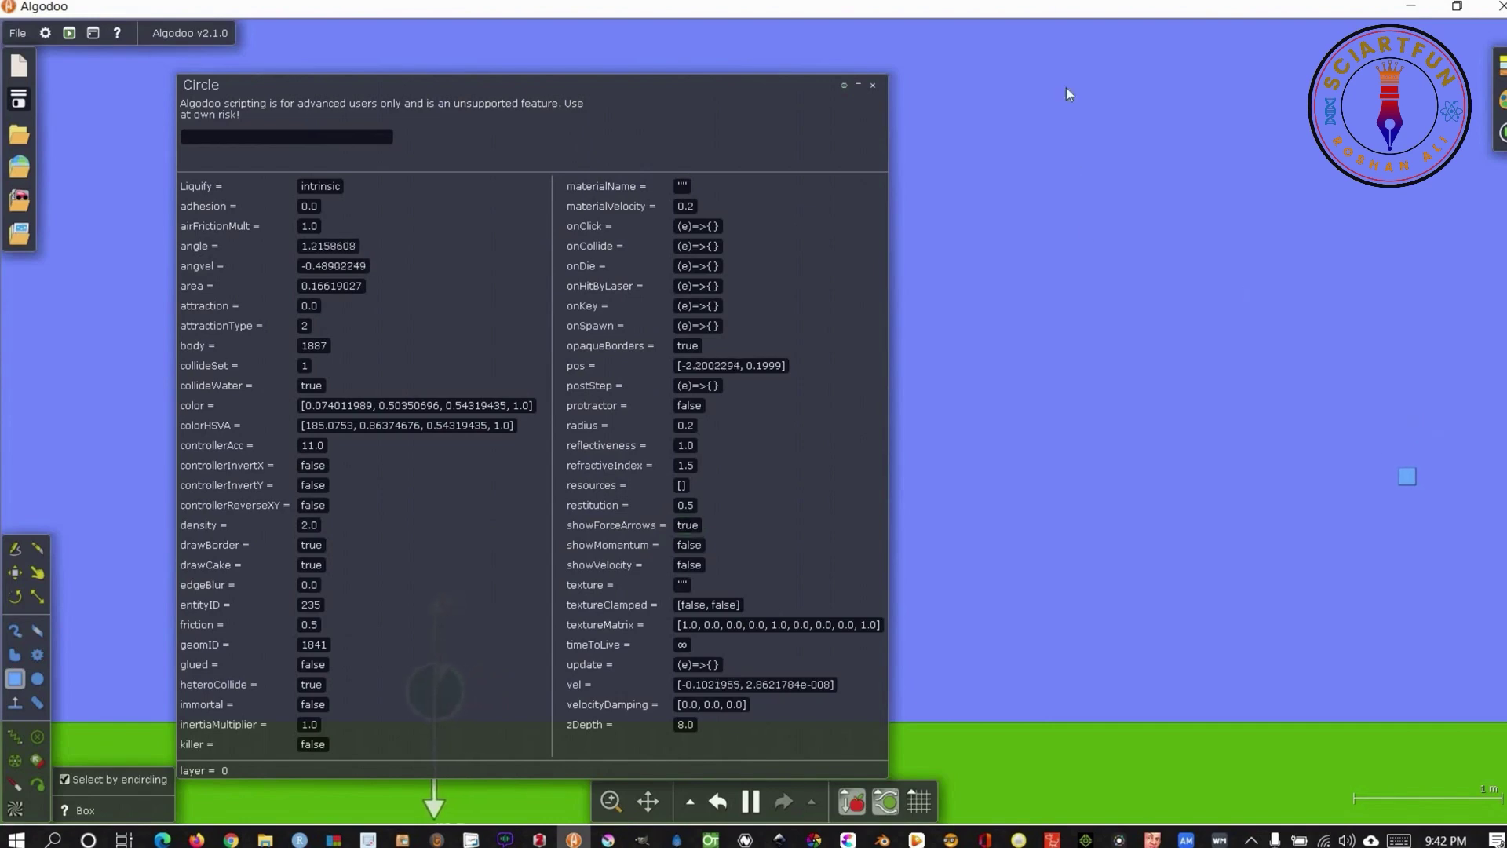
Set the teal circle's showMomentum and showVelocity to true.
{"action": "left_click_drag", "start_coordinate": [703, 105], "coordinate": [1045, 92]}
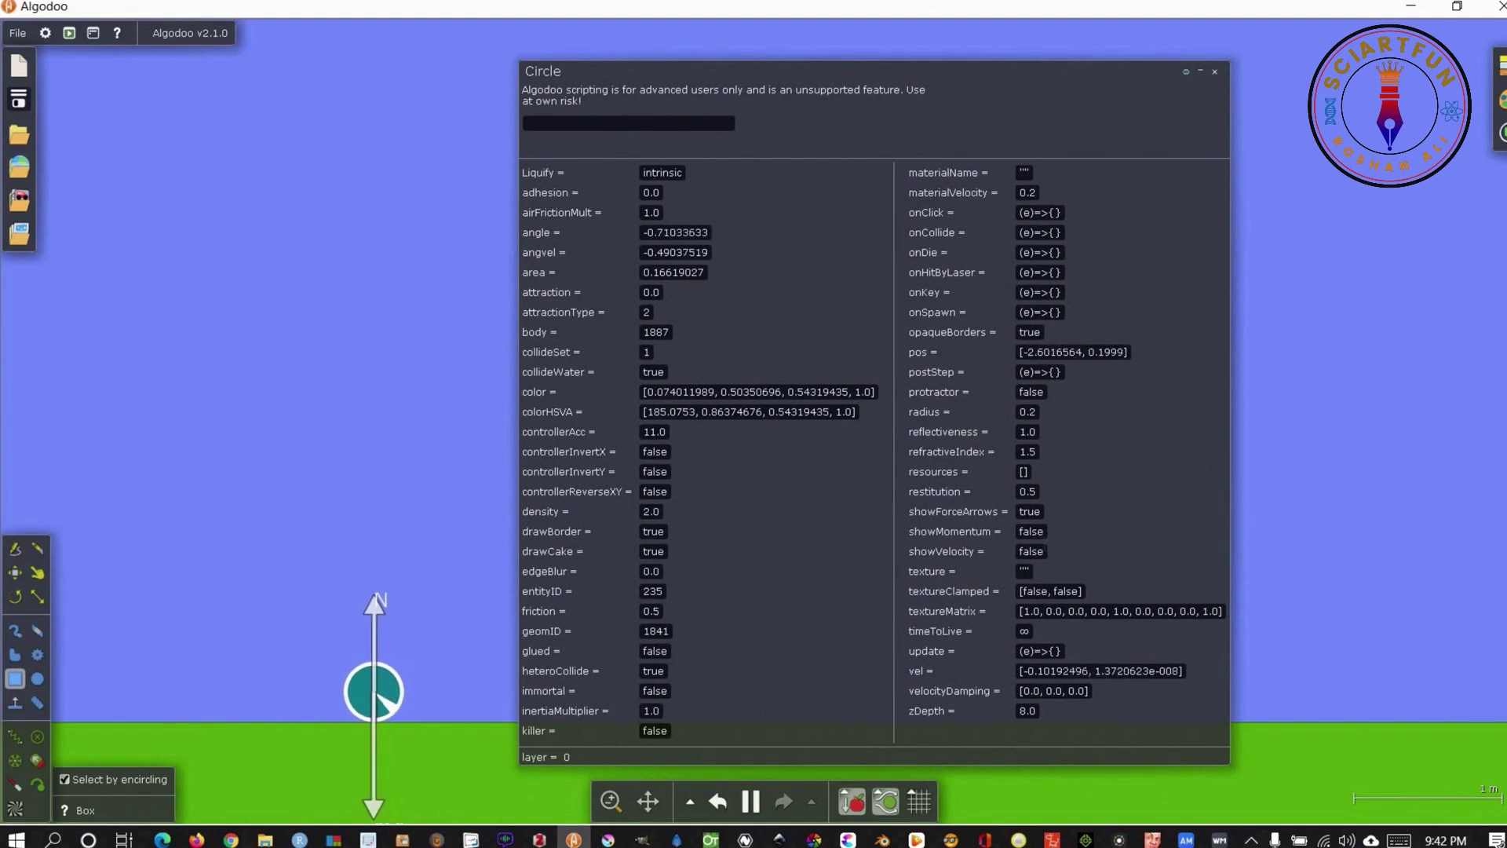
{"action": "left_click", "coordinate": [1003, 540]}
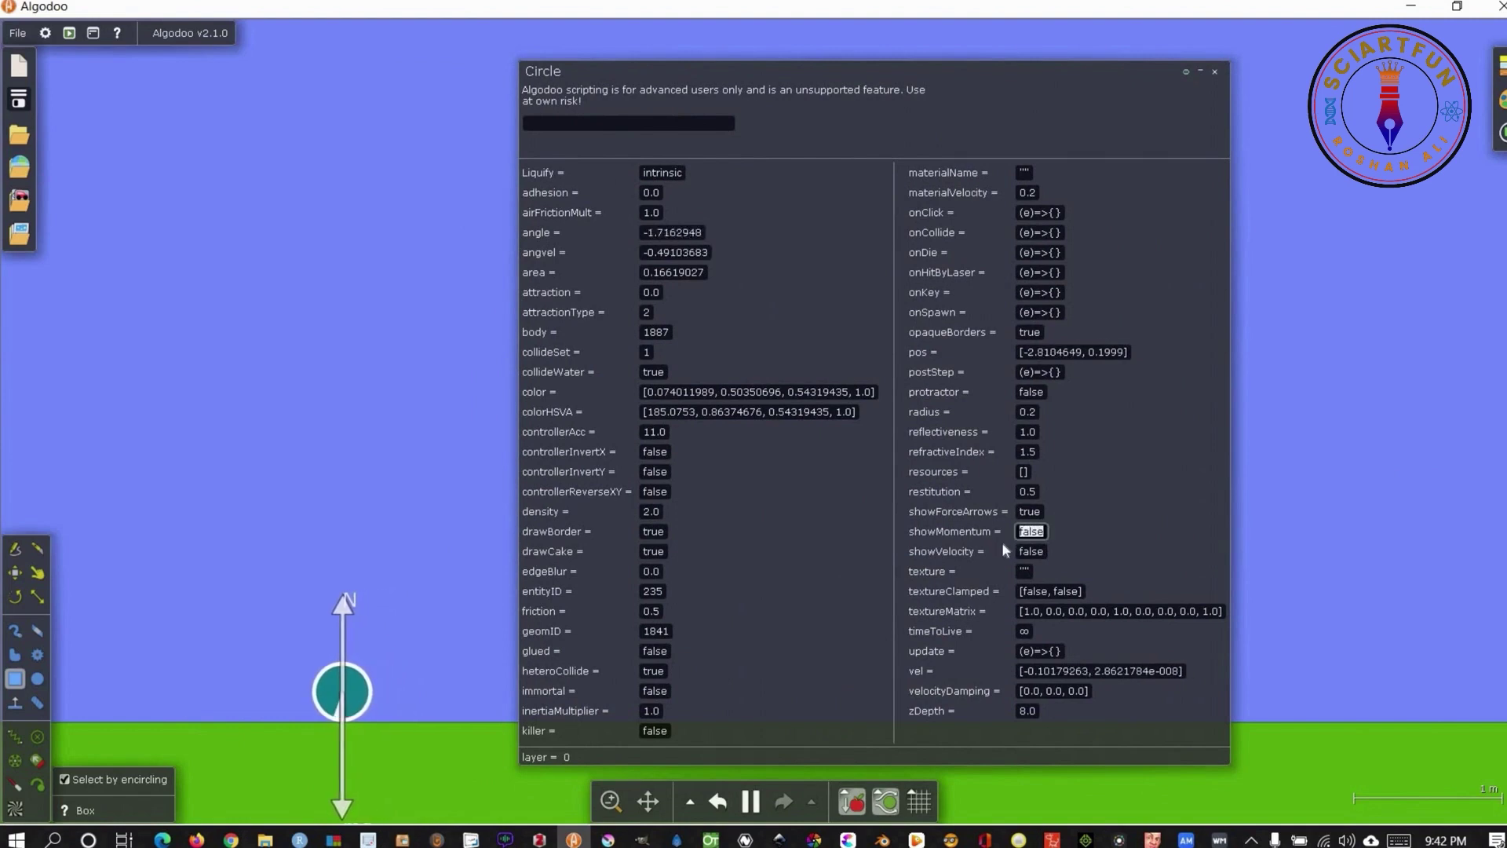
{"action": "type", "text": "true"}
{"action": "key", "text": "Return"}
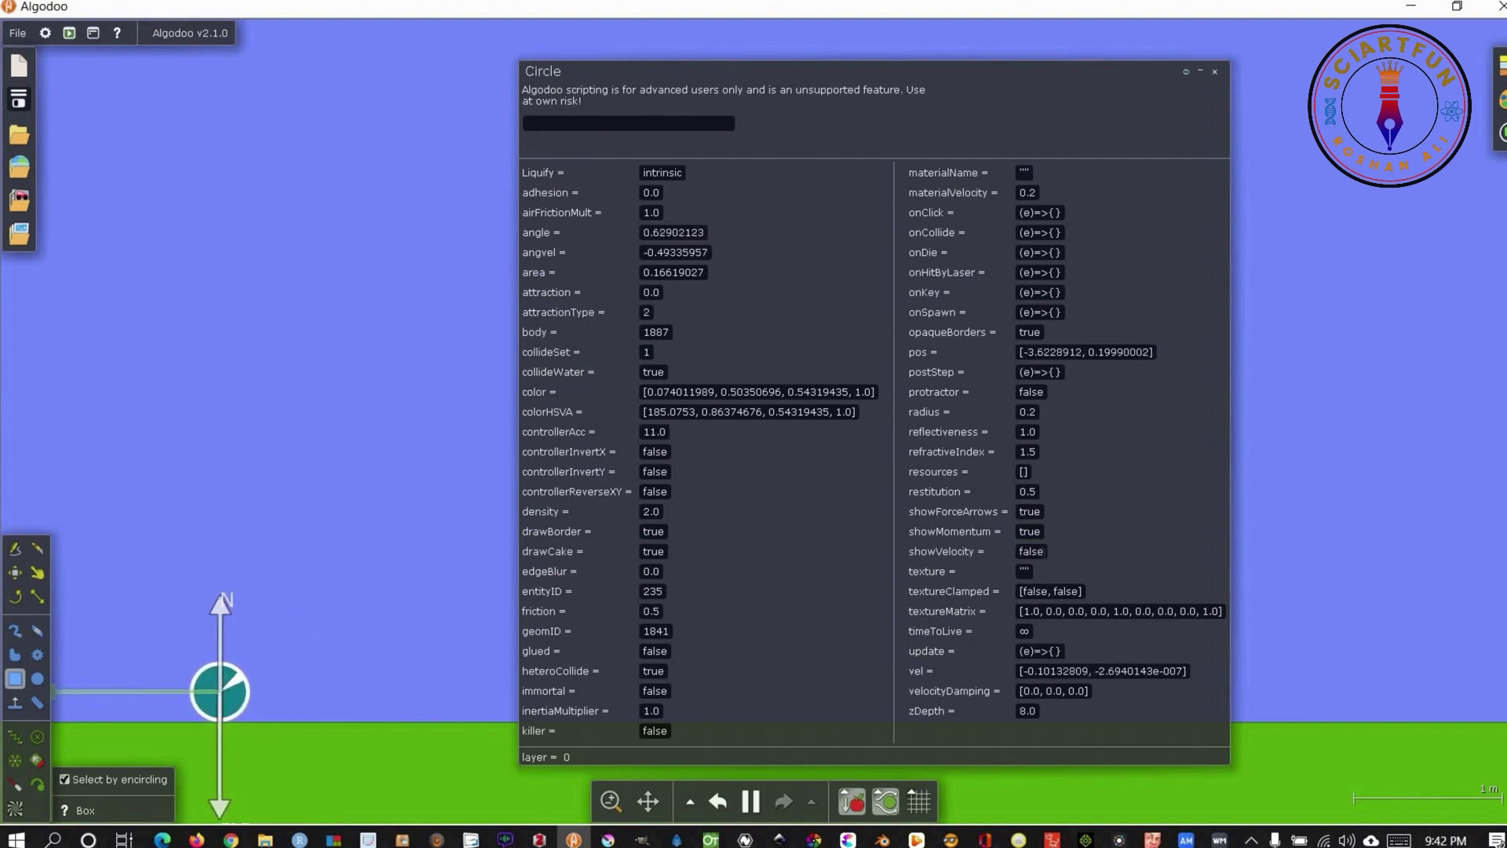
{"action": "left_click_drag", "start_coordinate": [1045, 552], "coordinate": [1004, 559]}
{"action": "type", "text": "true"}
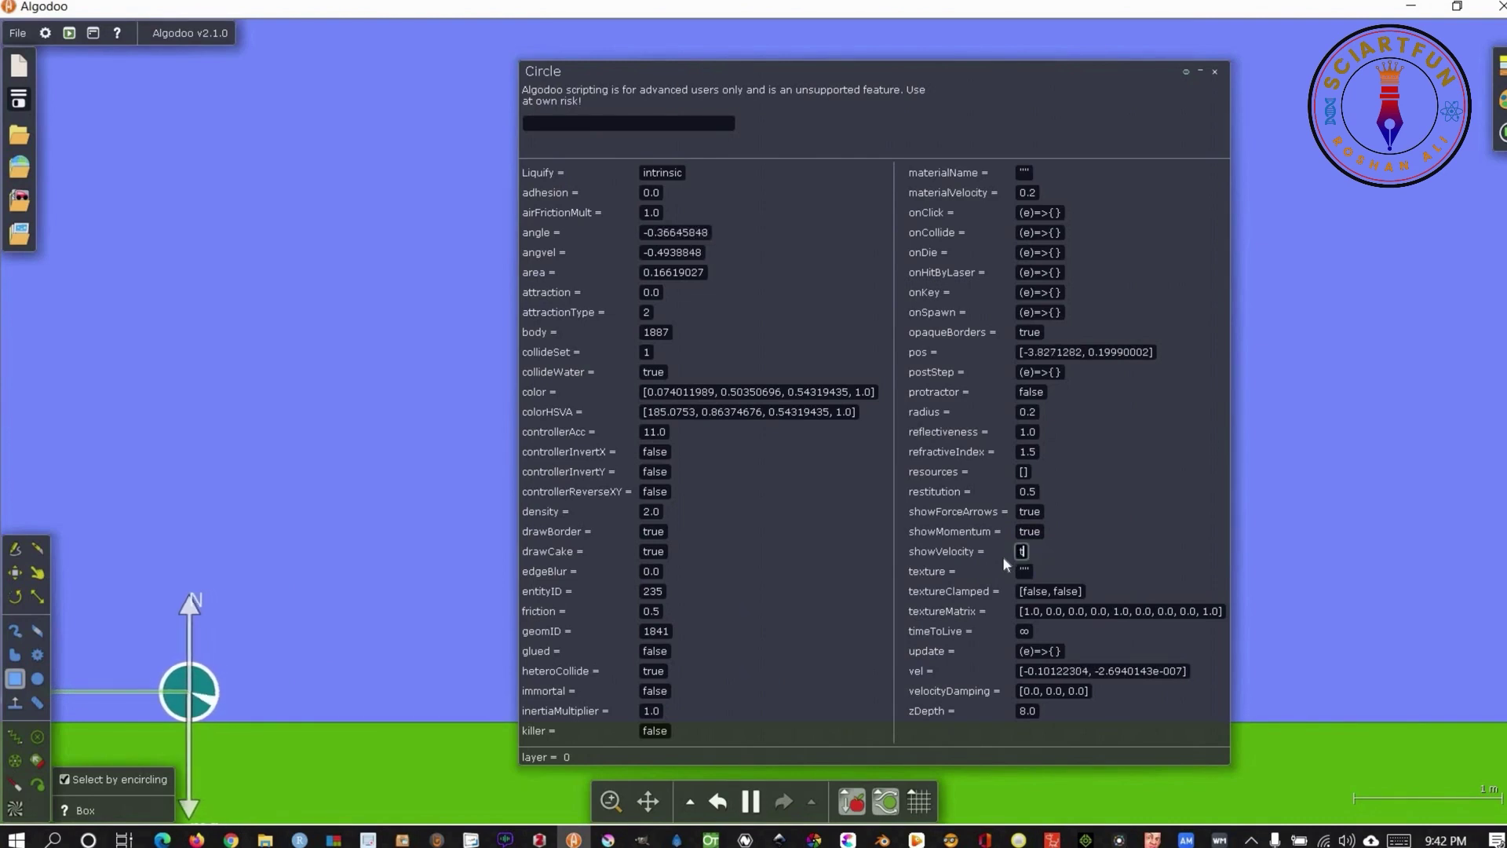
{"action": "key", "text": "Return"}
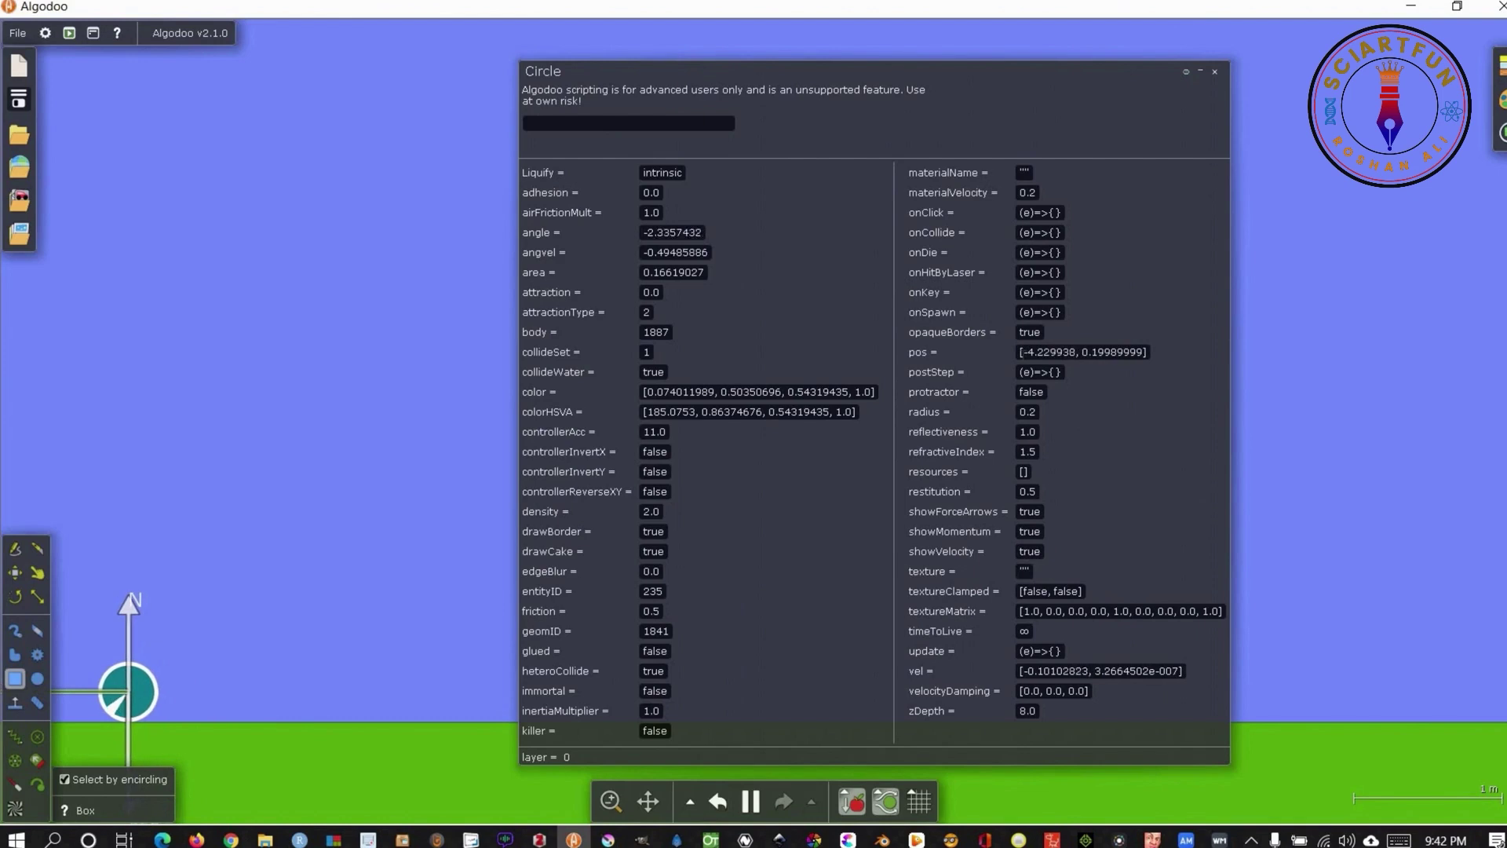
Set the circle's x position to 0 to return it to the centre.
{"action": "left_click_drag", "start_coordinate": [1023, 352], "coordinate": [1058, 353]}
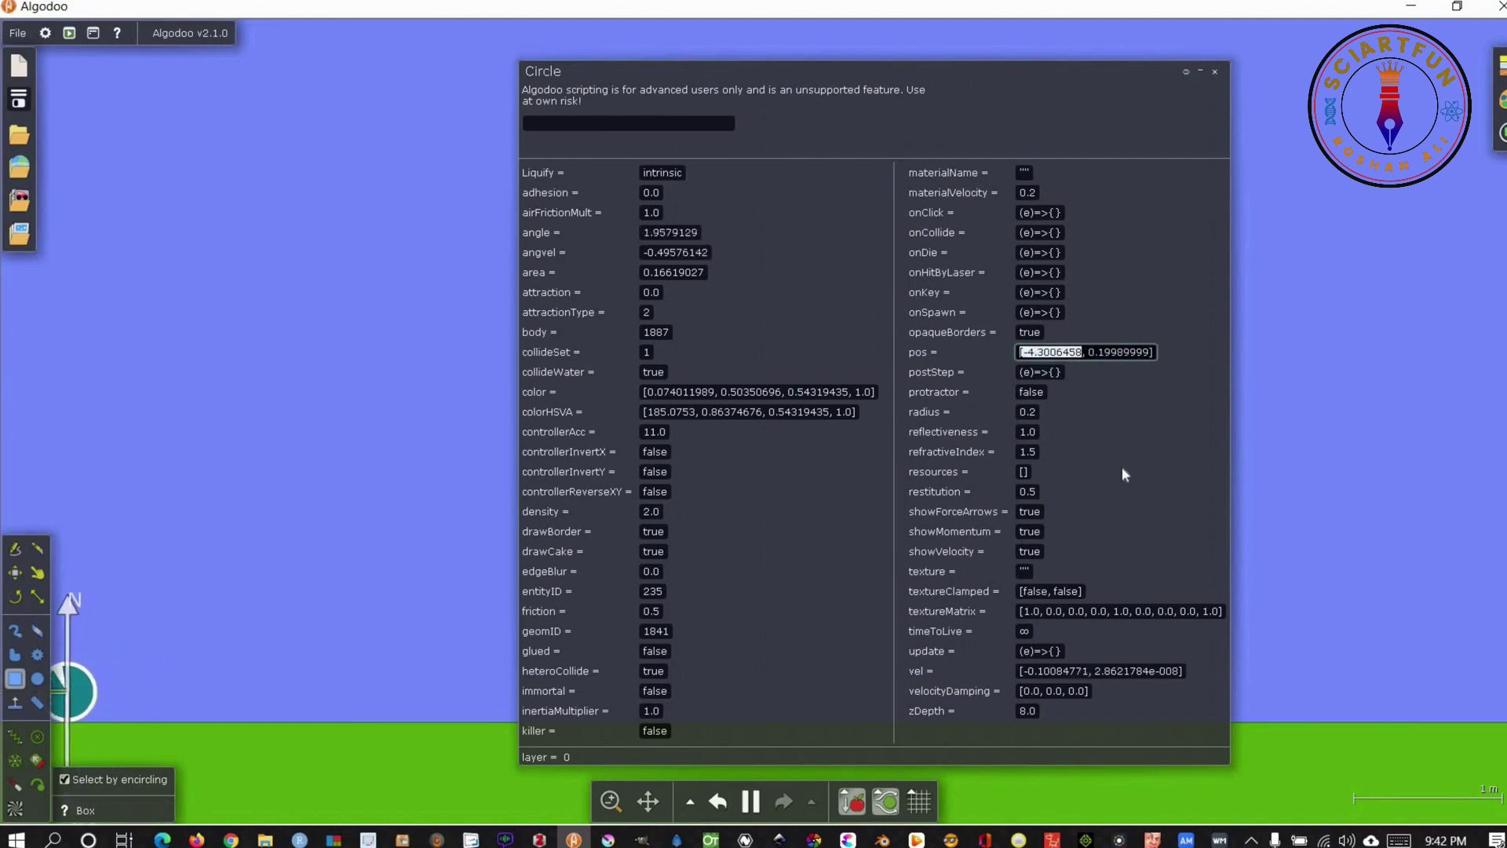
{"action": "type", "text": "[0"}
{"action": "key", "text": "Return"}
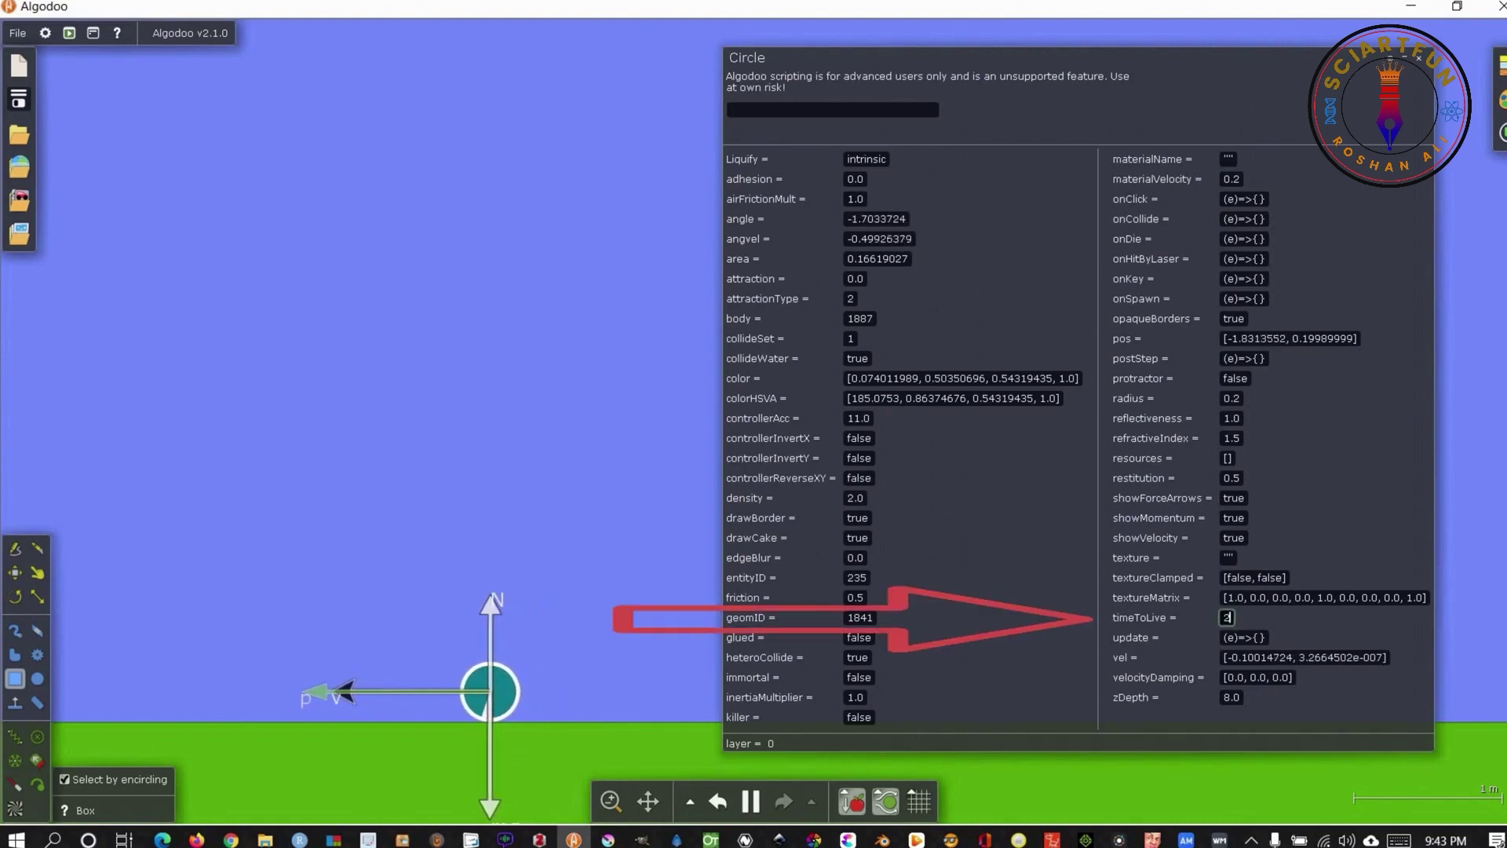
Apply a timeToLive of 2 to the teal circle so it counts down and vanishes.
{"action": "key", "text": "Return"}
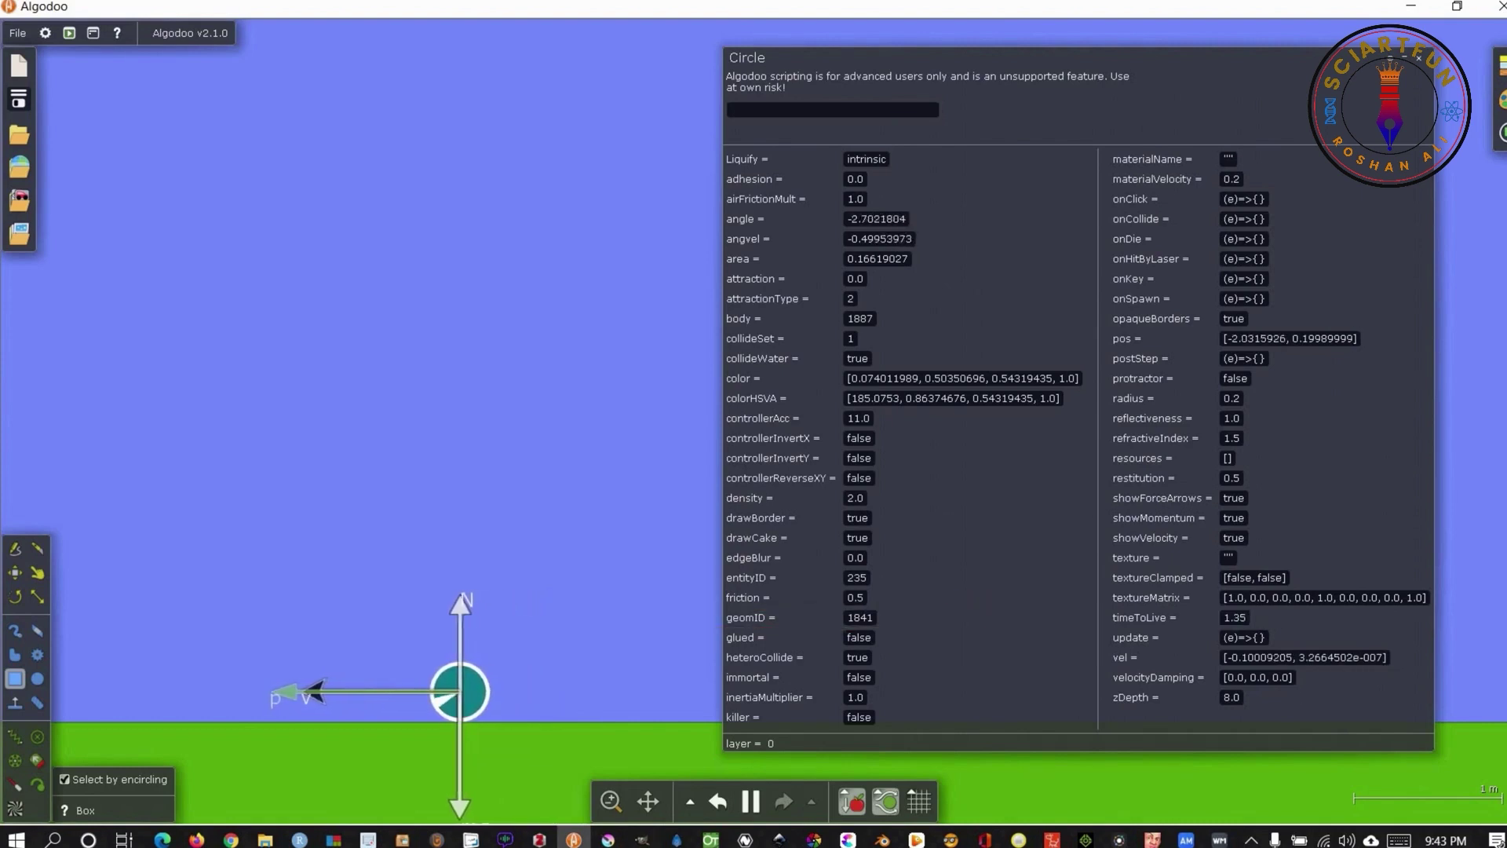